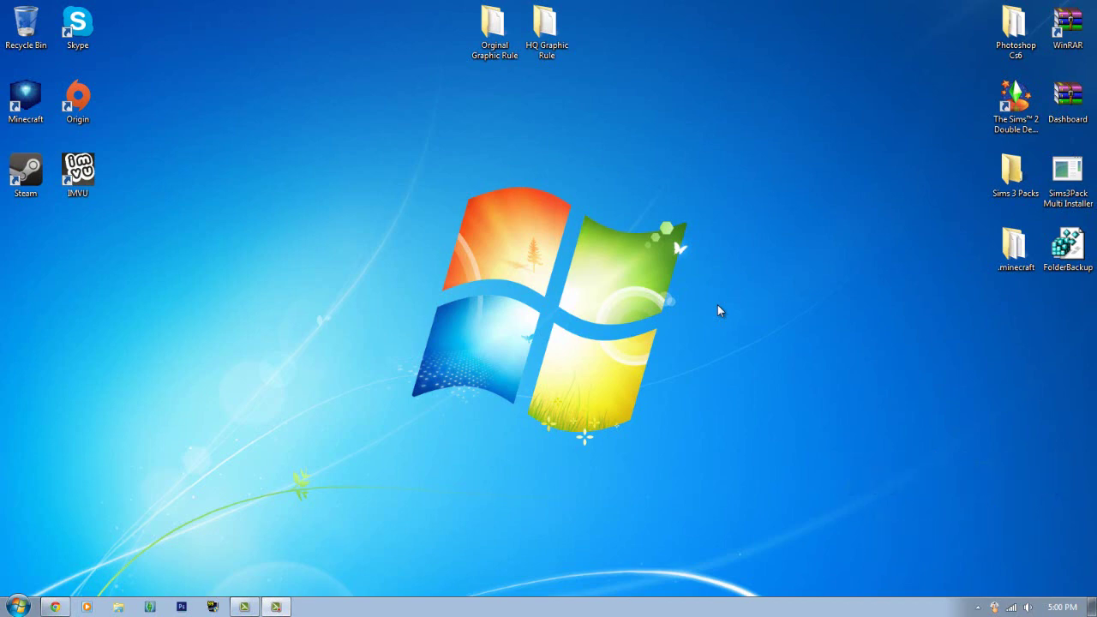
- Restore the Chrome window showing the Sims blog's HD Mod 1.66 patch page
left_click(54, 606)
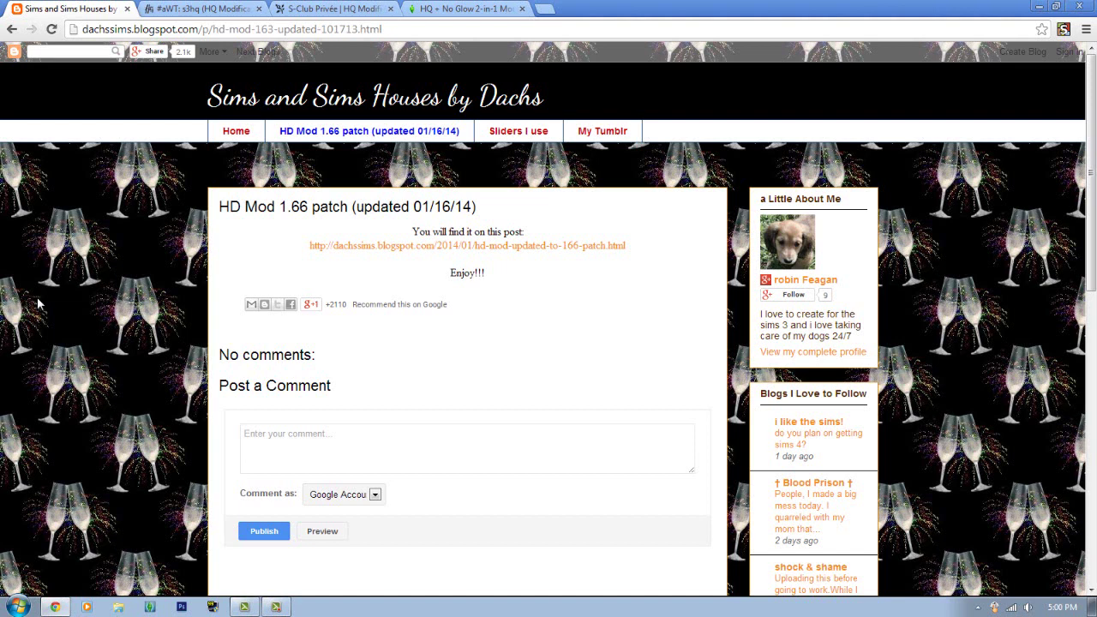
- Open the HD Mod Updated to 1.66 patch post in its own tab and close the old blog tab
middle_click(490, 247)
left_click(210, 8)
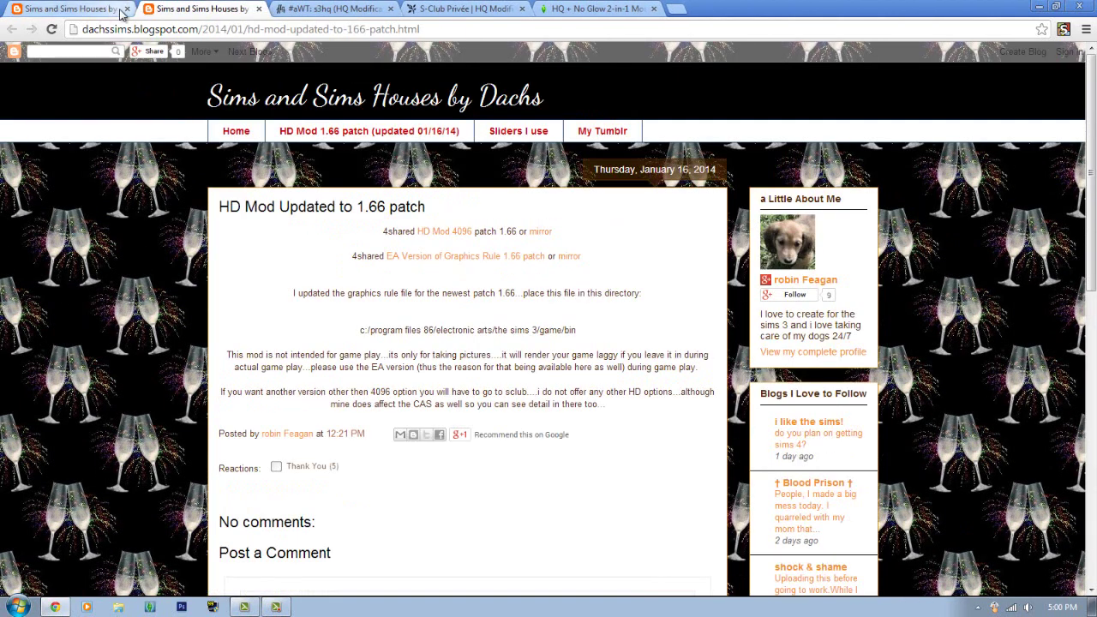
left_click(127, 8)
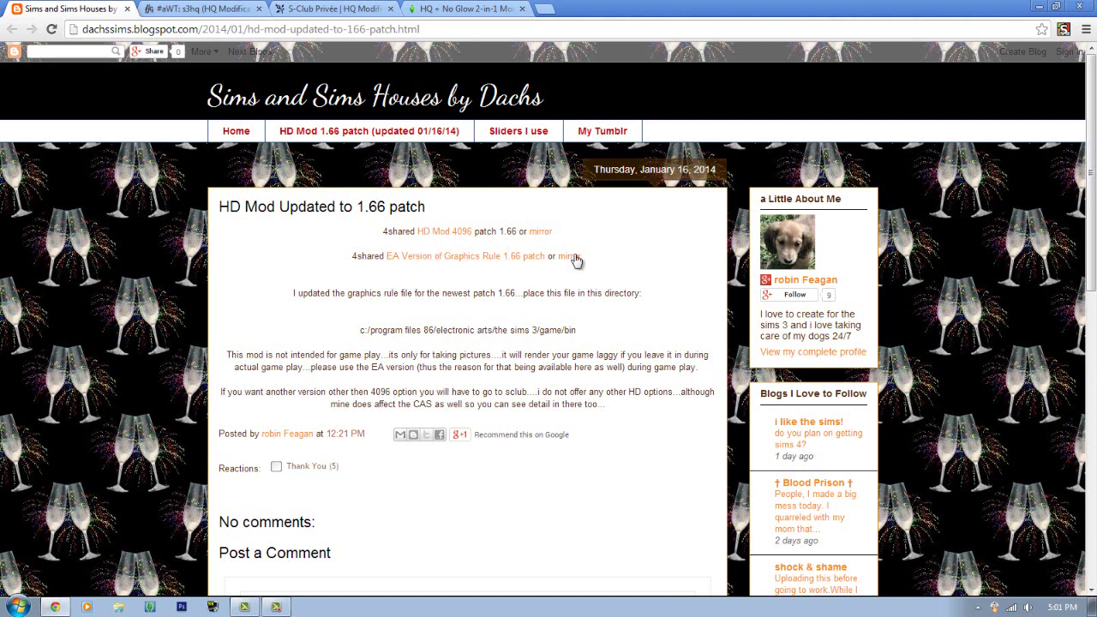
- Open the HD Mod 4096 link to the 4shared page for HD-GraphicsRules 4096.rar
middle_click(446, 235)
key("ctrl+Tab")
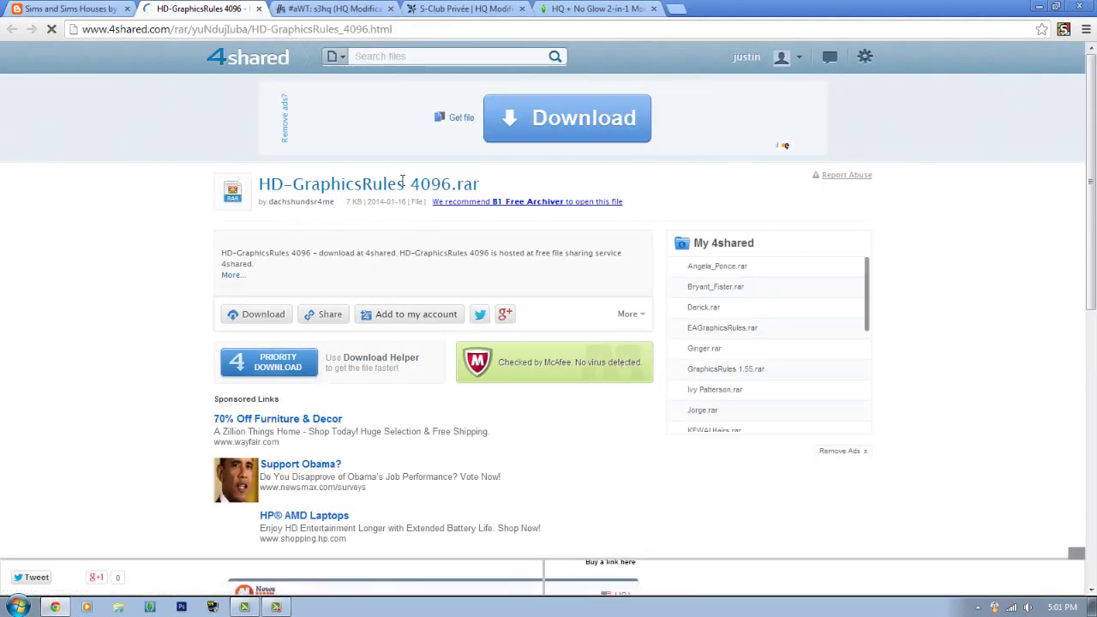
double_click(433, 184)
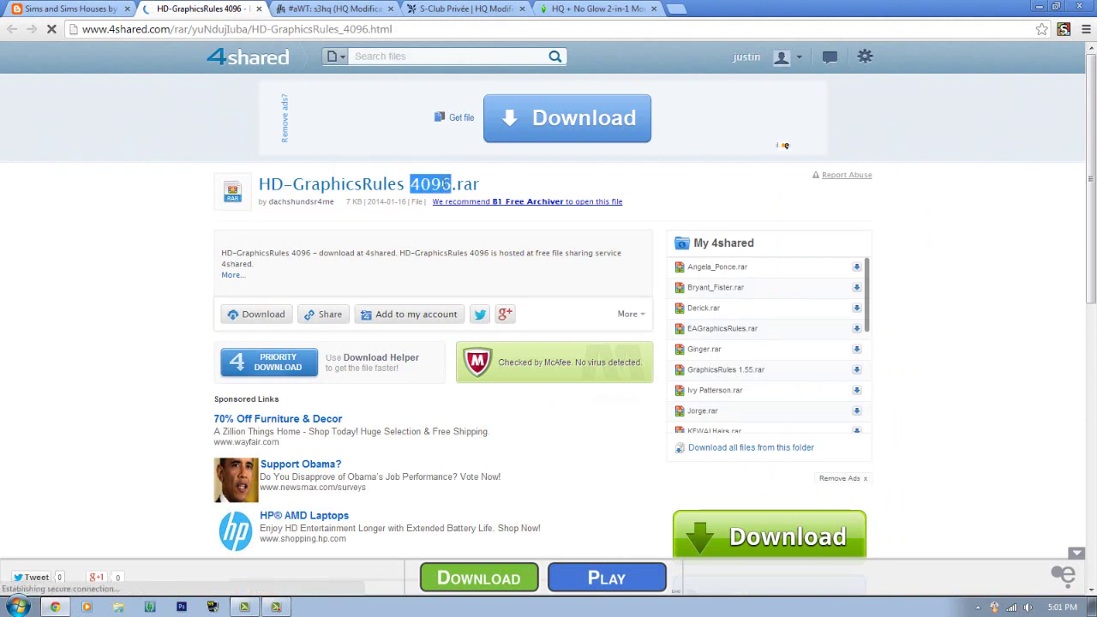
left_click(433, 183)
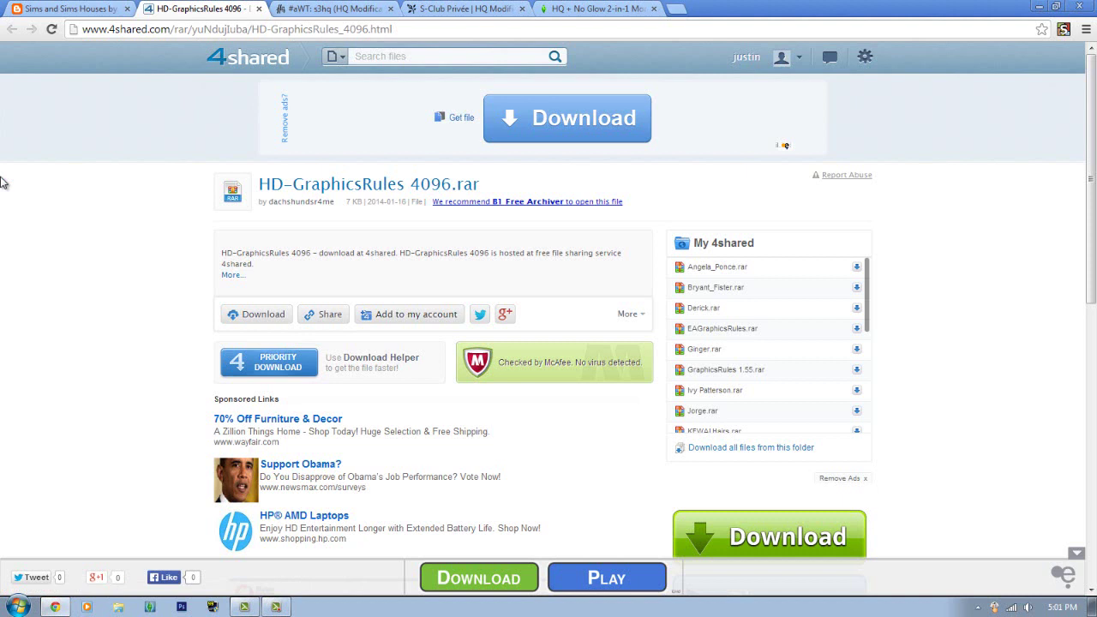
left_click(17, 607)
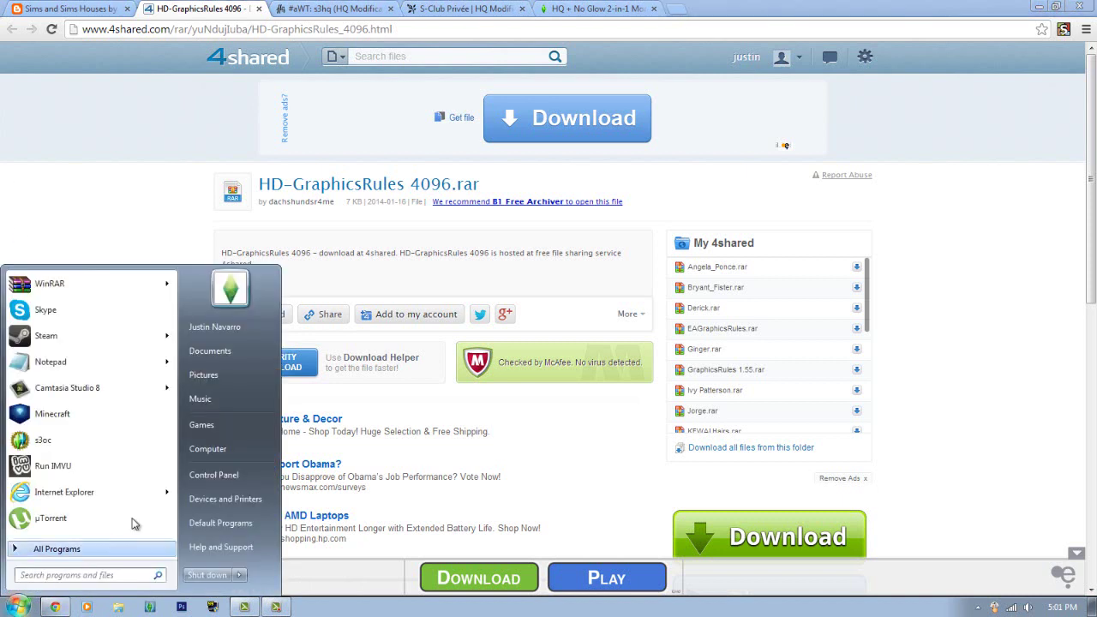
- Browse C:\Program Files (x86), checking the Electronic Arts and Origin Games folders
left_click(229, 451)
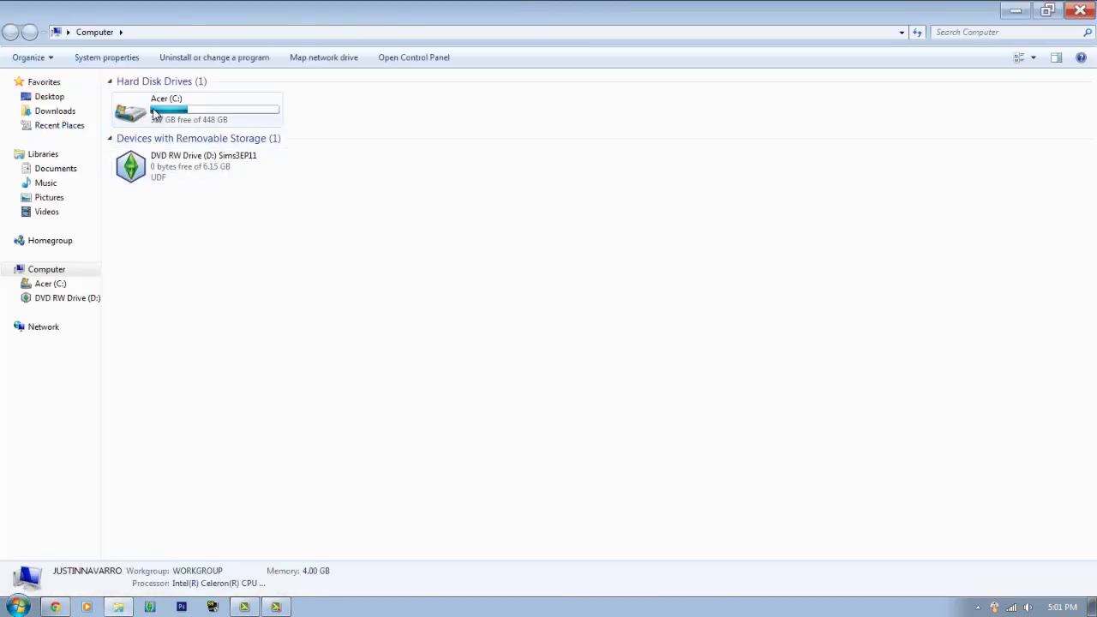
double_click(155, 114)
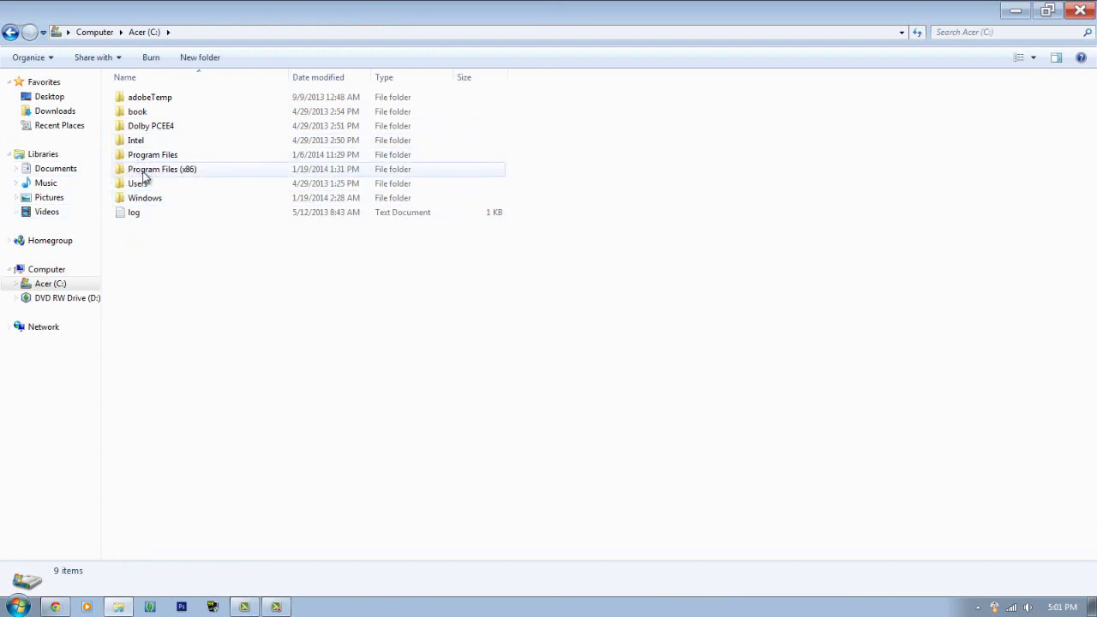
left_click(143, 172)
double_click(144, 172)
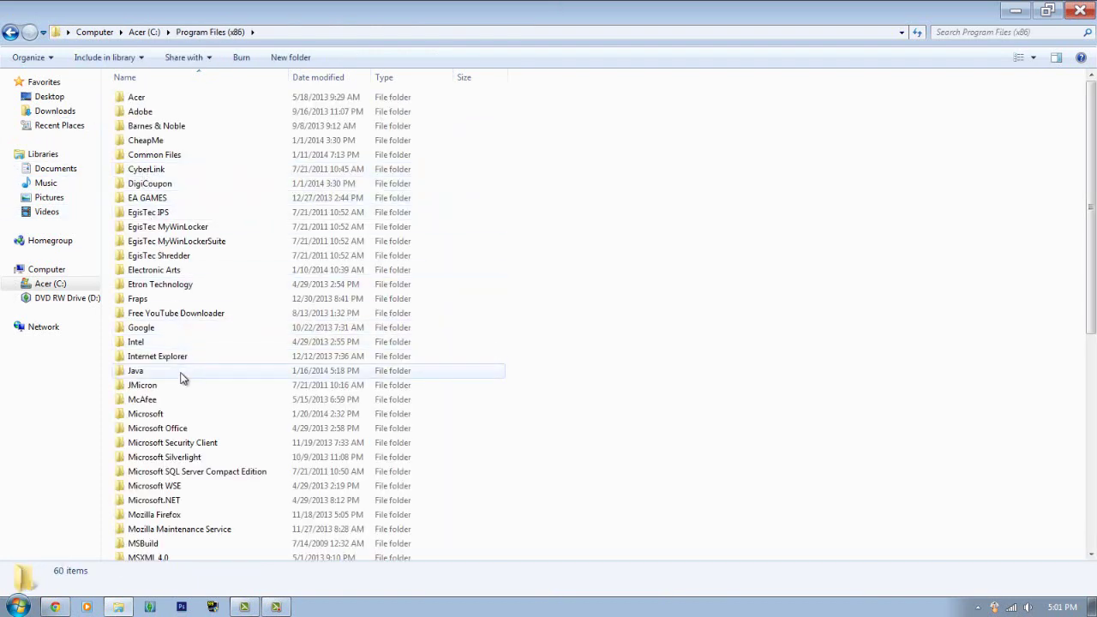
double_click(155, 272)
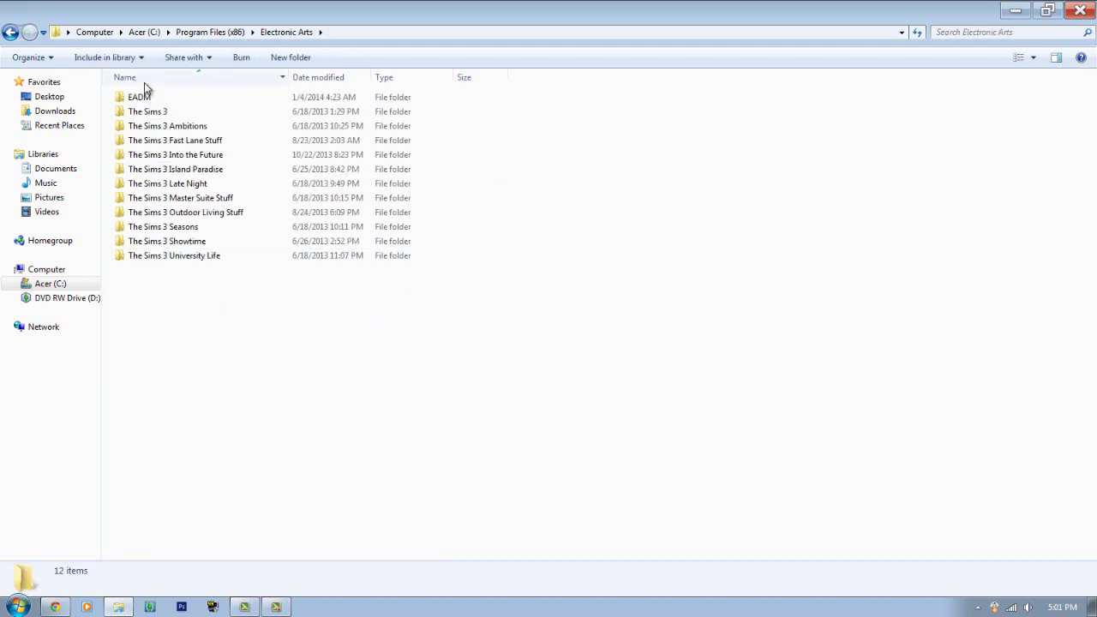
left_click(11, 32)
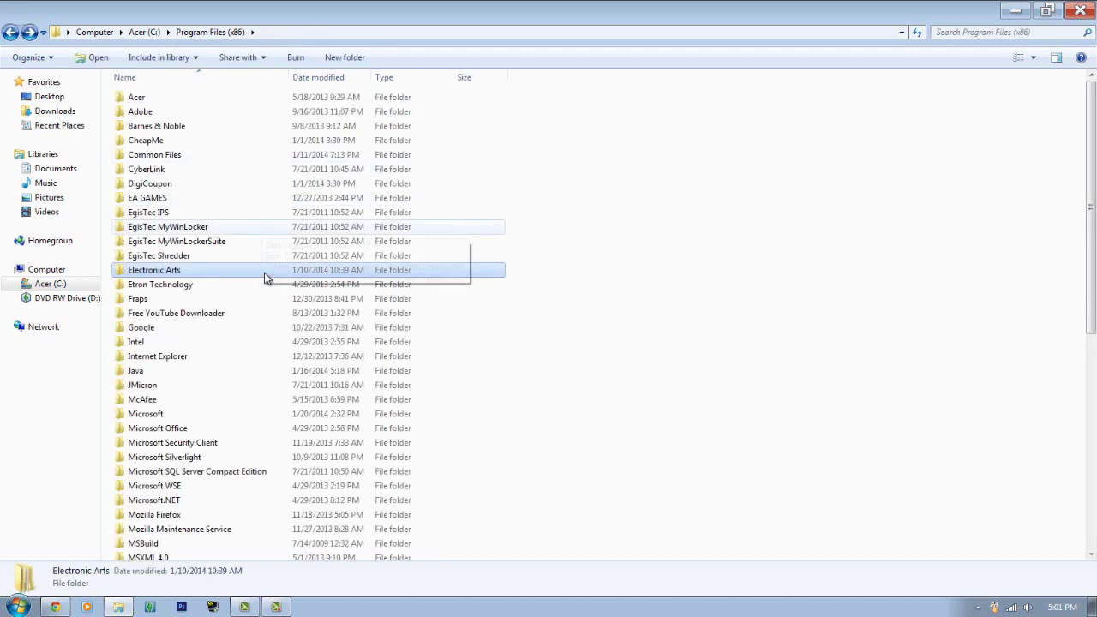
scroll(248, 437, "down", 6)
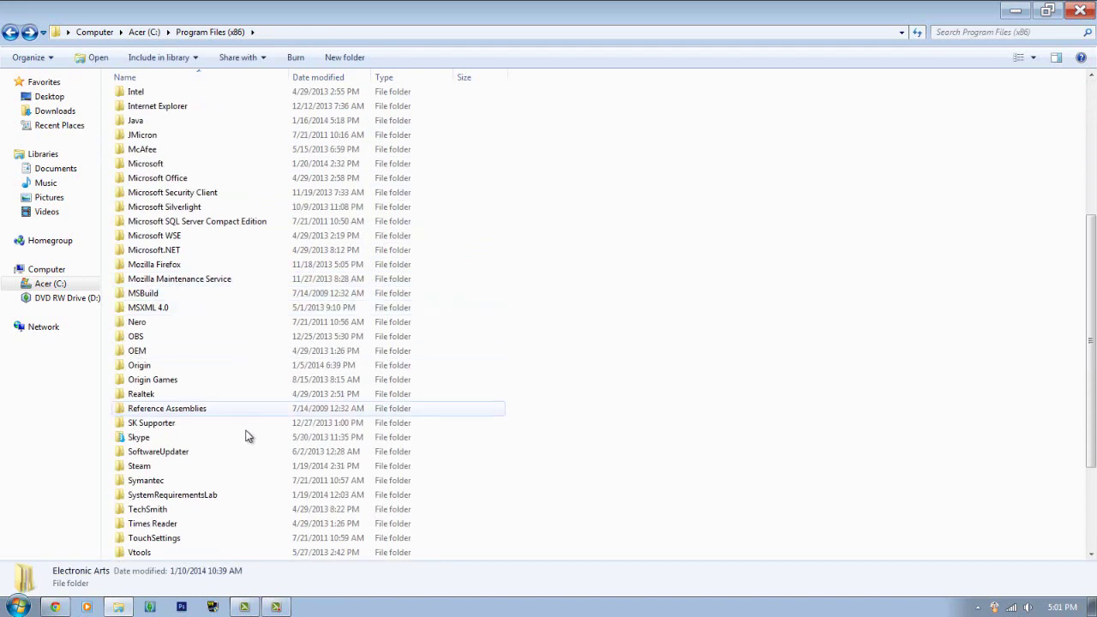
double_click(160, 381)
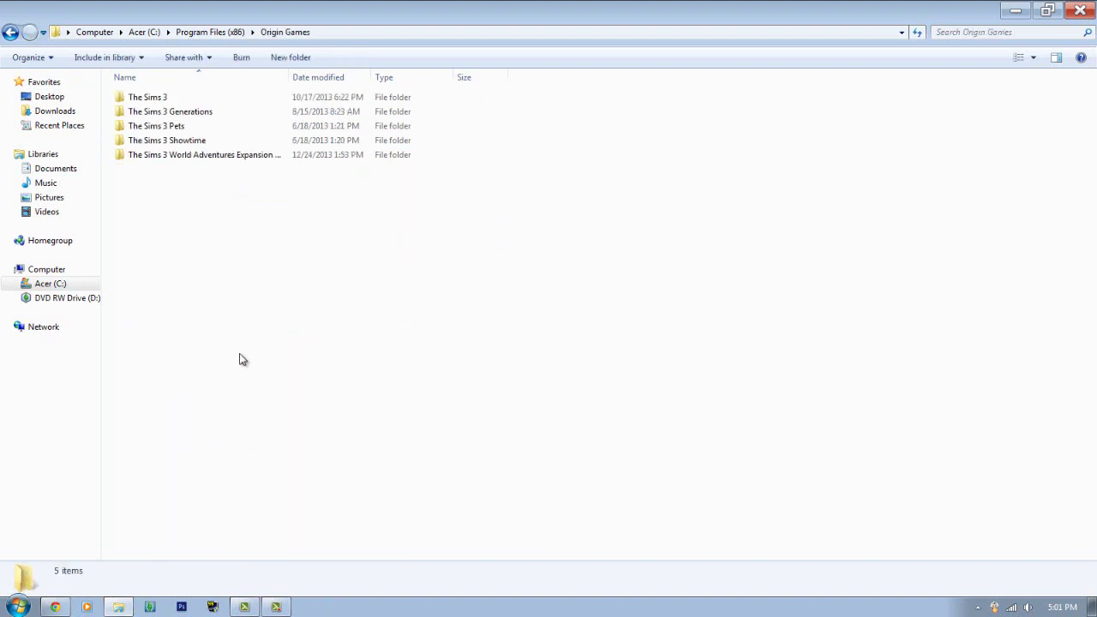
left_click(10, 34)
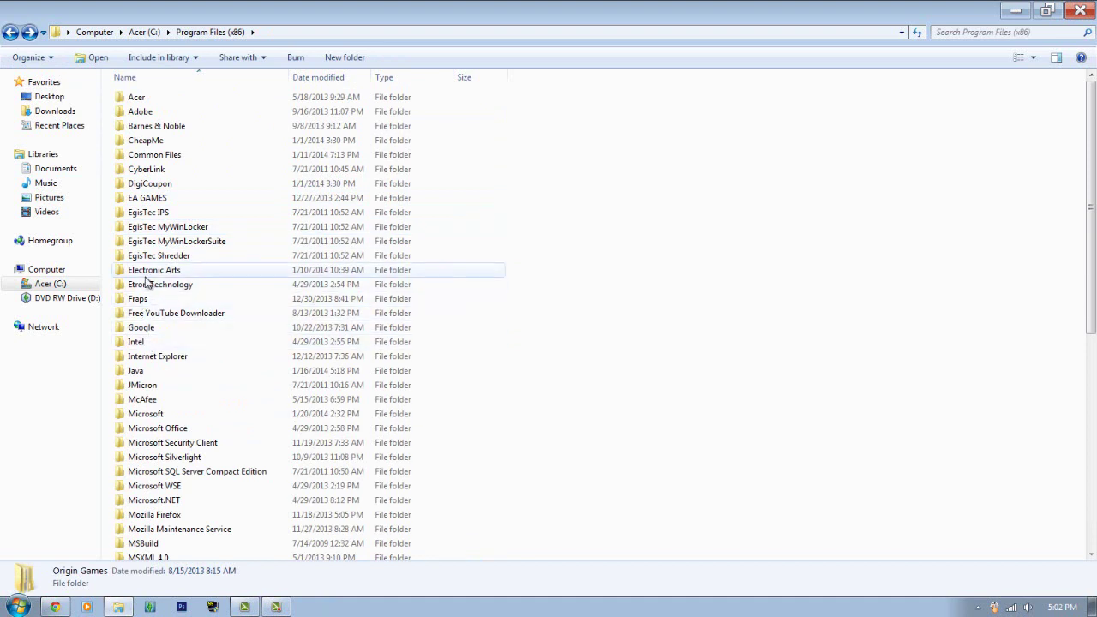
- Open Electronic Arts > The Sims 3 Into the Future > Game > Bin, locate GraphicsRules.sgr, and minimise Explorer
double_click(146, 271)
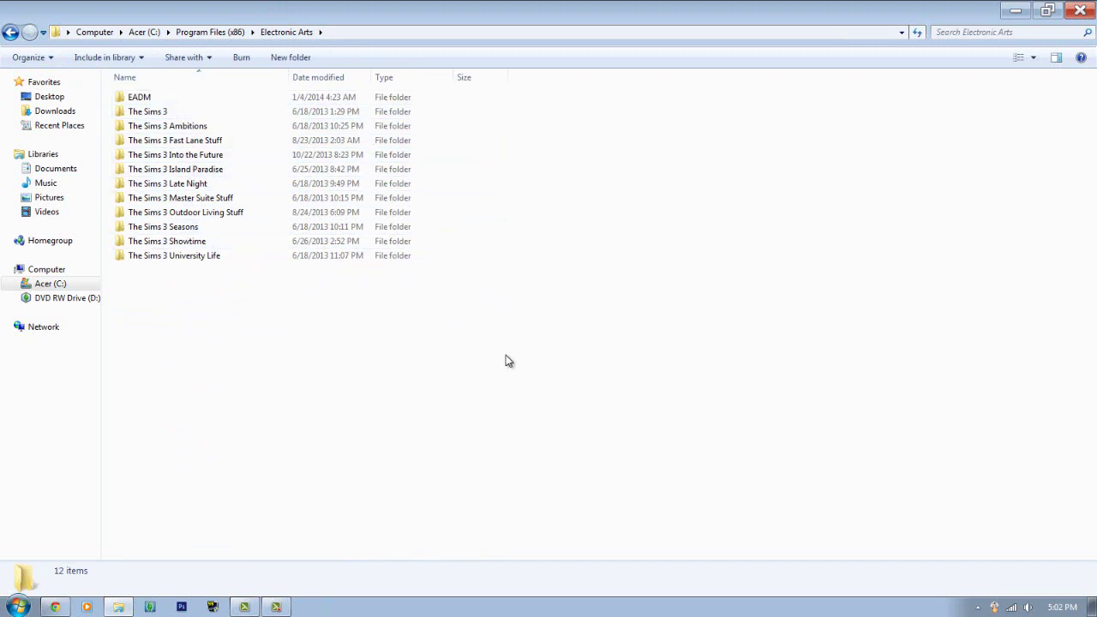
left_click(168, 156)
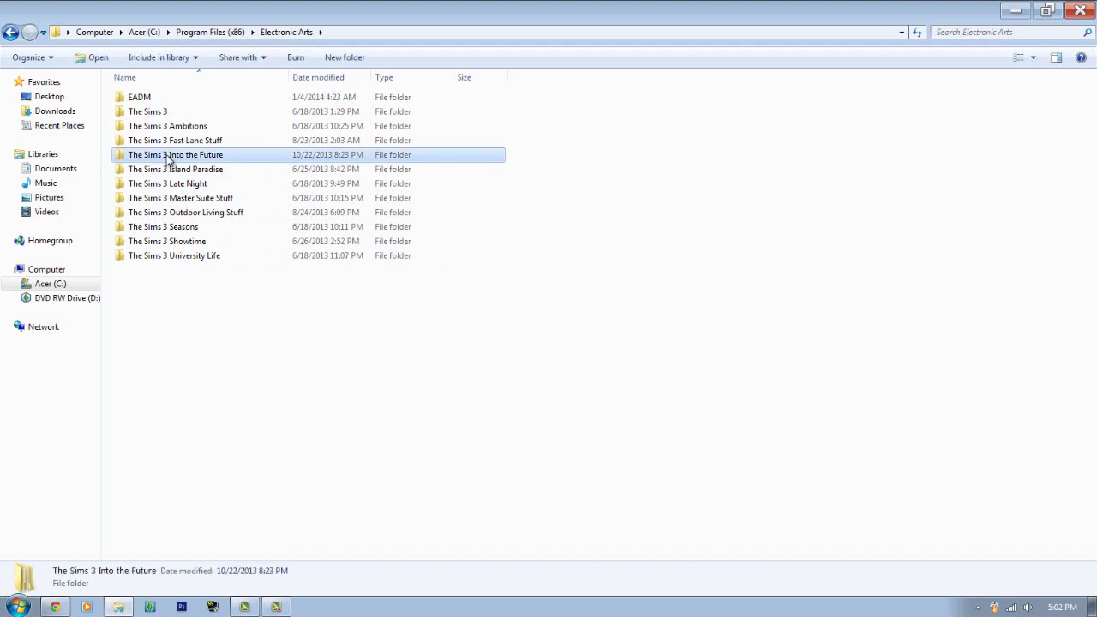
double_click(168, 156)
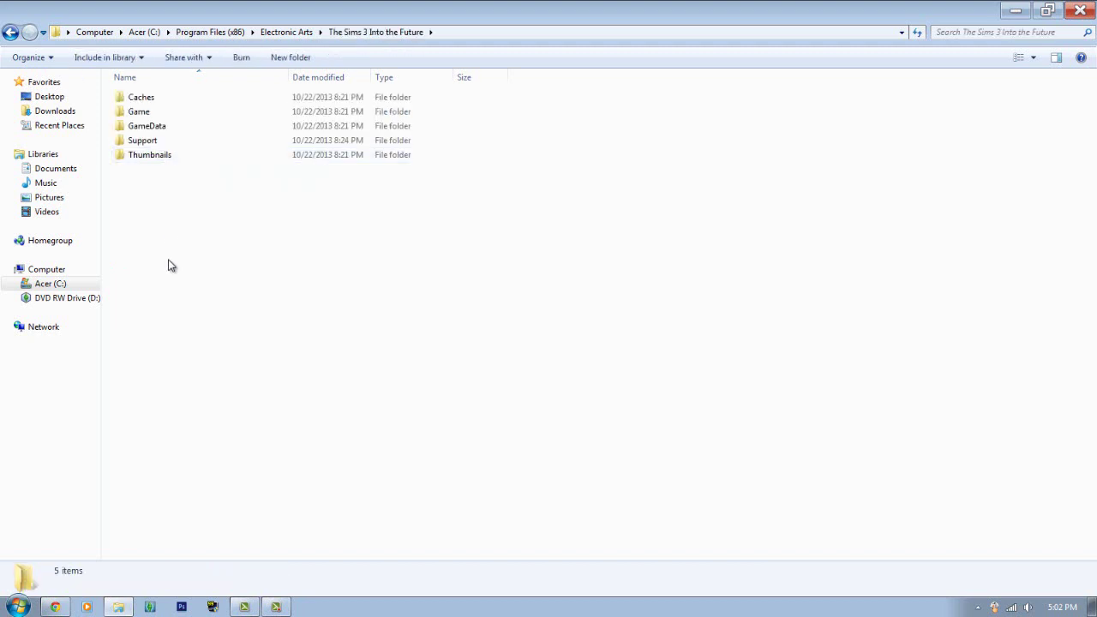
left_click(139, 112)
double_click(139, 112)
double_click(137, 98)
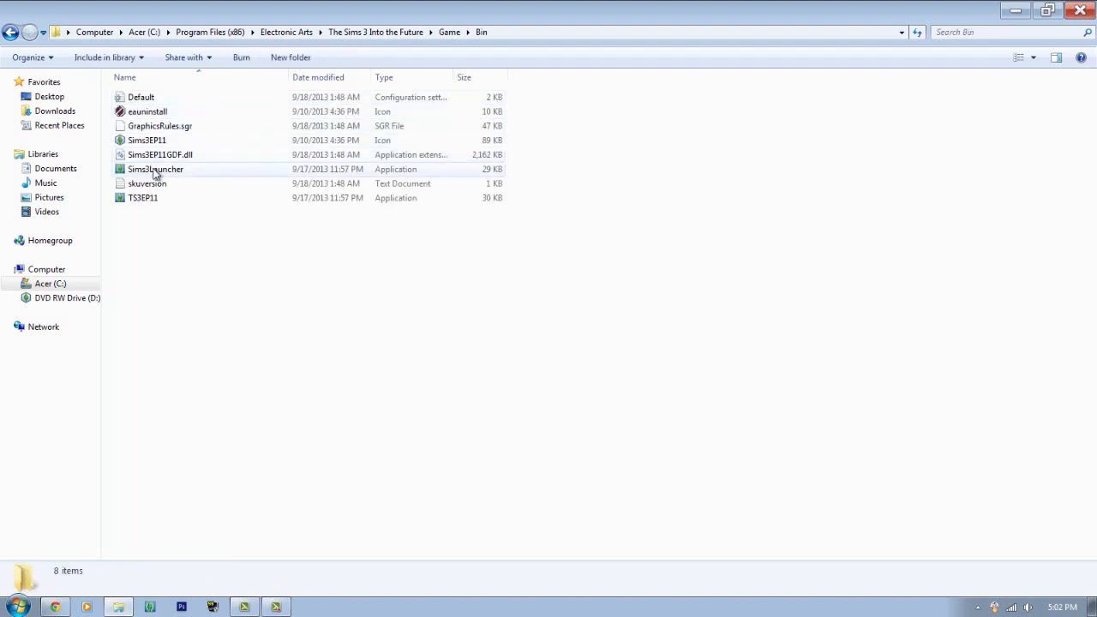
left_click(159, 128)
right_click(158, 128)
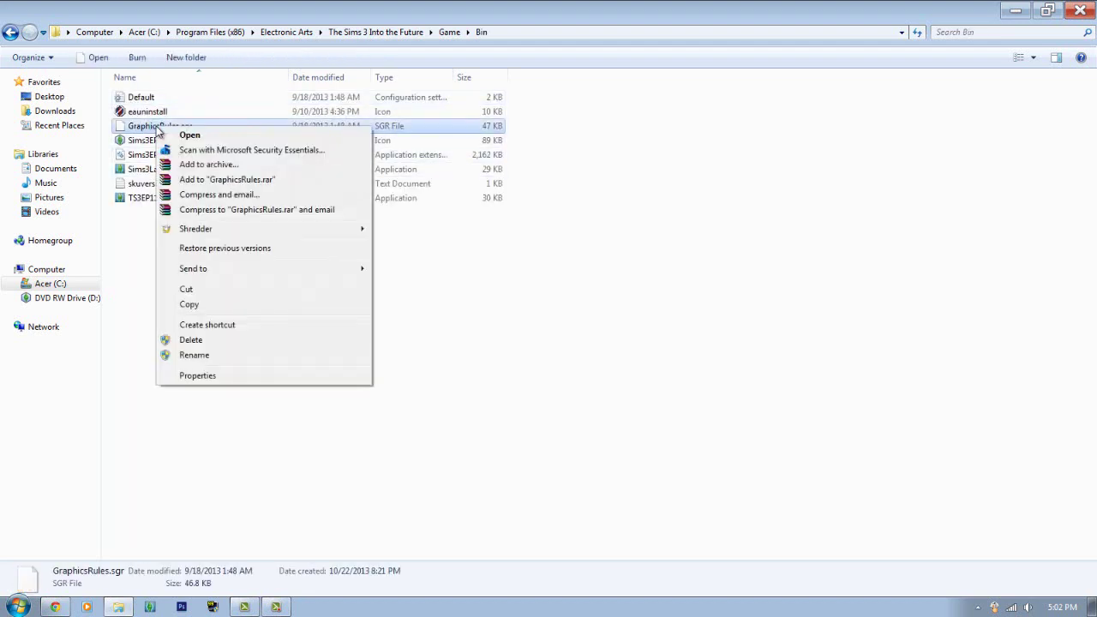
left_click(1014, 10)
- Show the desktop, look inside the HQ Graphic Rule folder, then delete it
key("super+d")
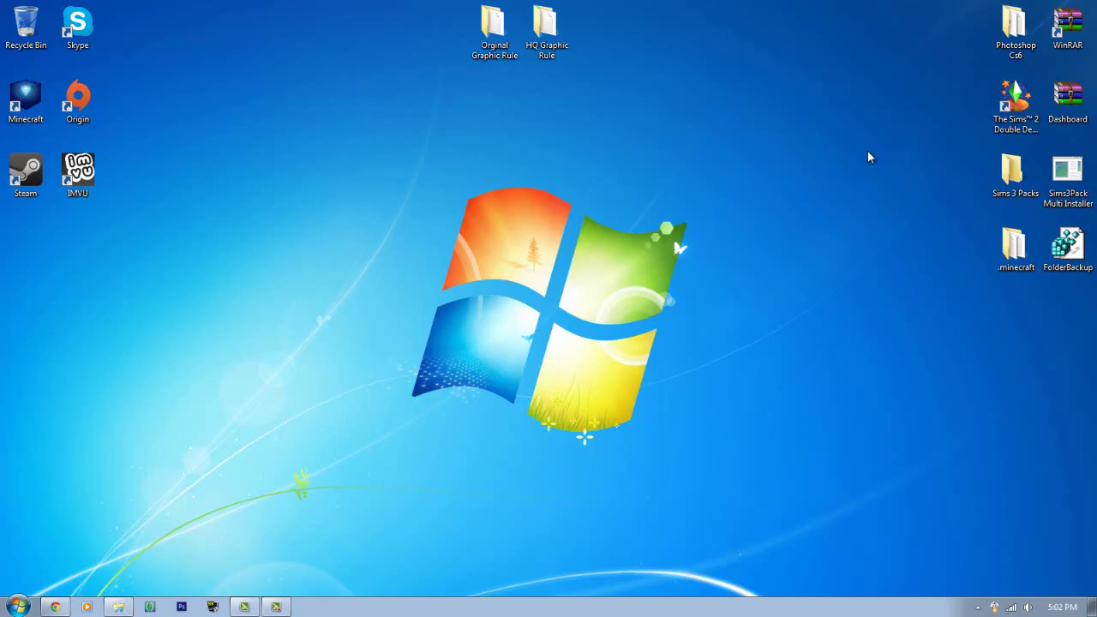
left_click_drag(411, 33, 512, 25)
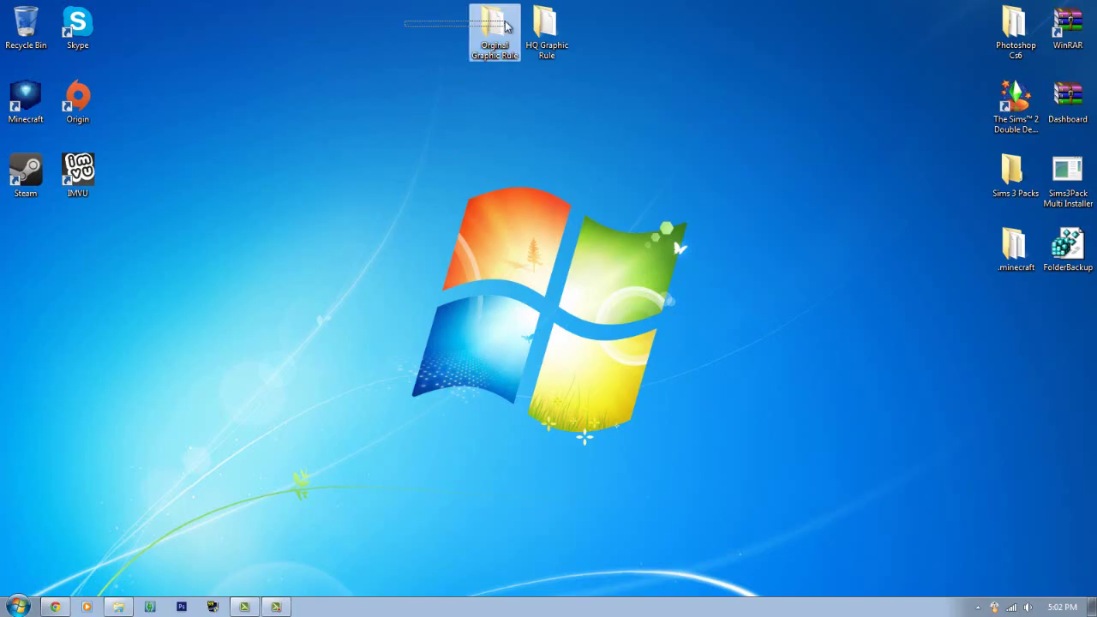
left_click(417, 100)
left_click_drag(450, 82, 506, 20)
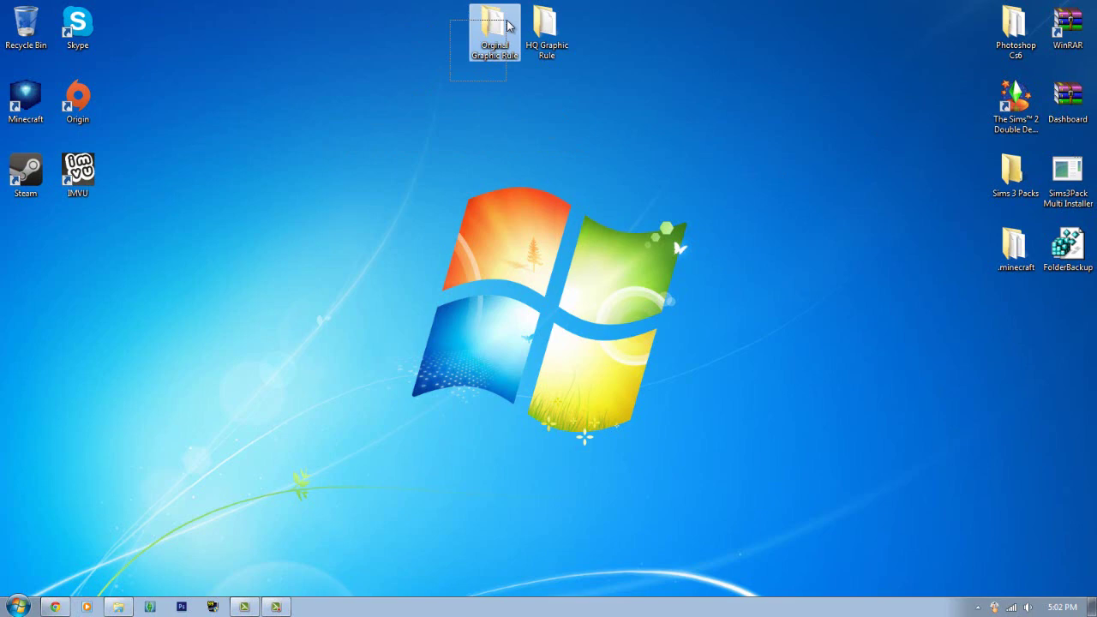
left_click(515, 156)
left_click(548, 47)
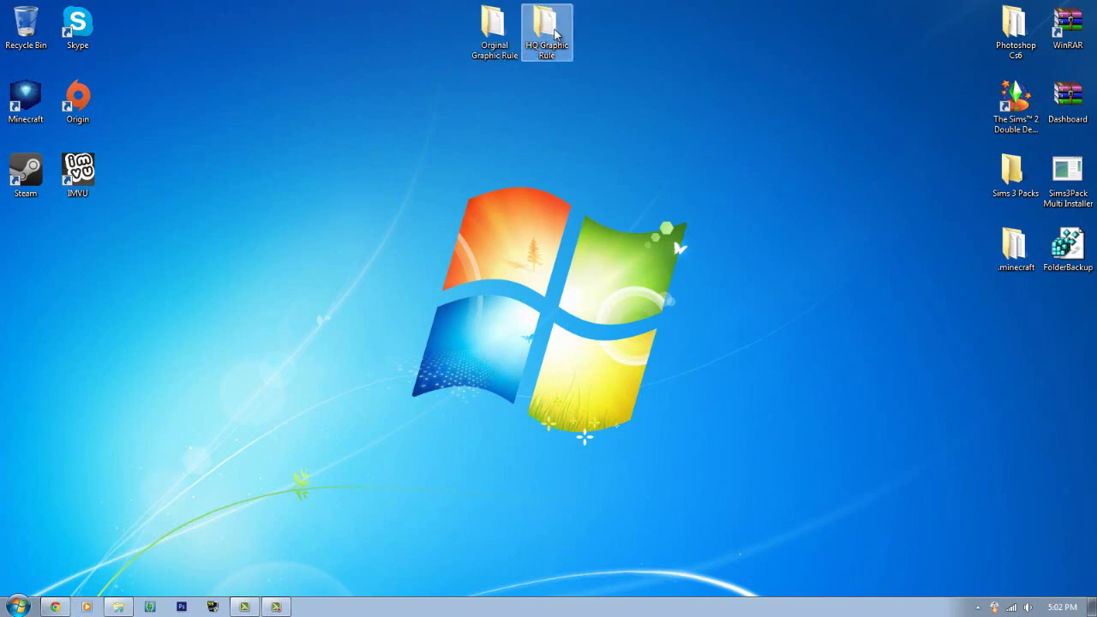
double_click(548, 33)
left_click(1079, 10)
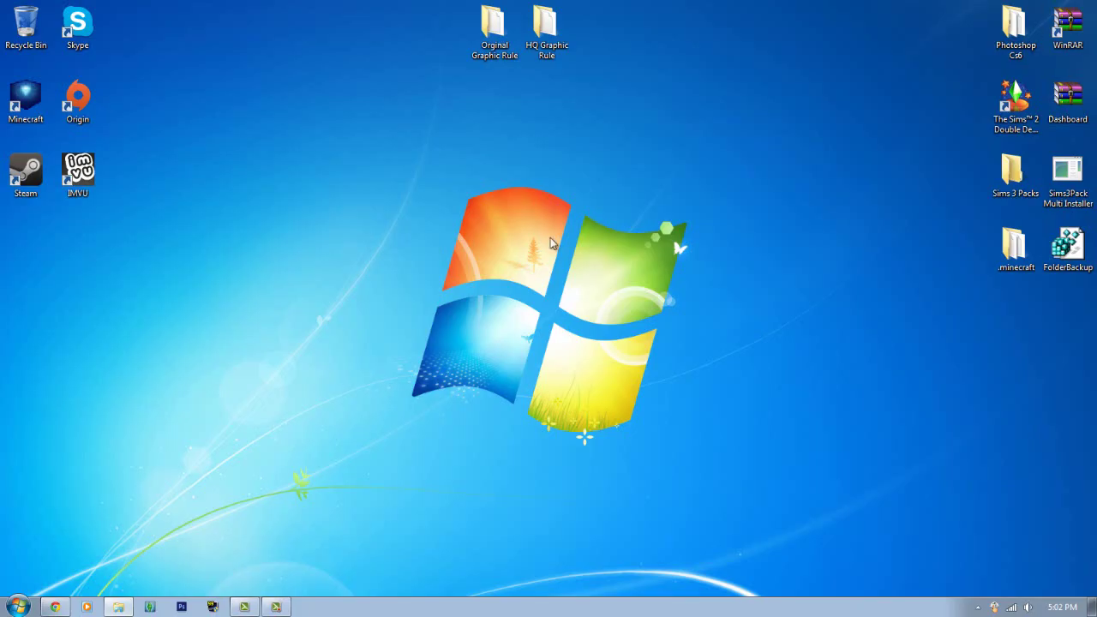
right_click(545, 32)
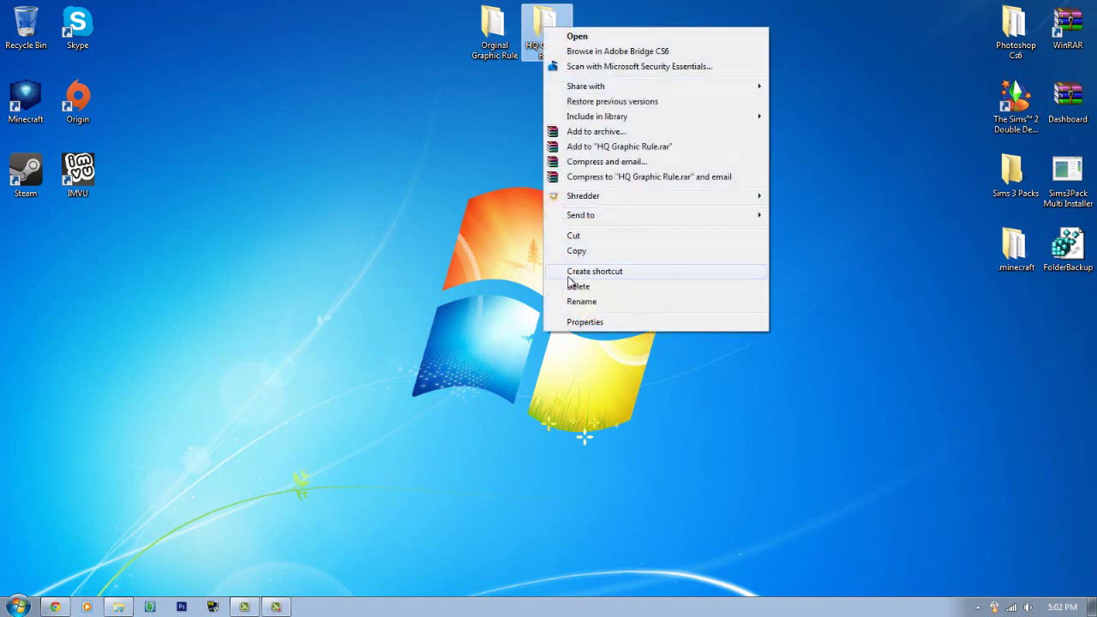
left_click(572, 287)
left_click(603, 363)
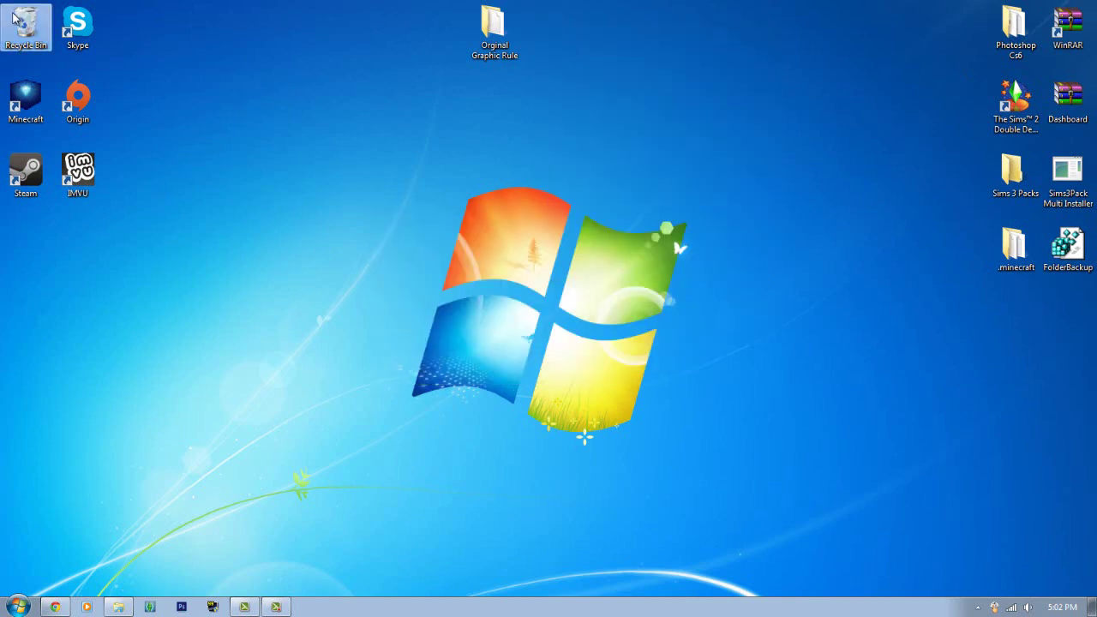
- Empty the Recycle Bin
double_click(26, 26)
left_click(89, 60)
left_click(603, 362)
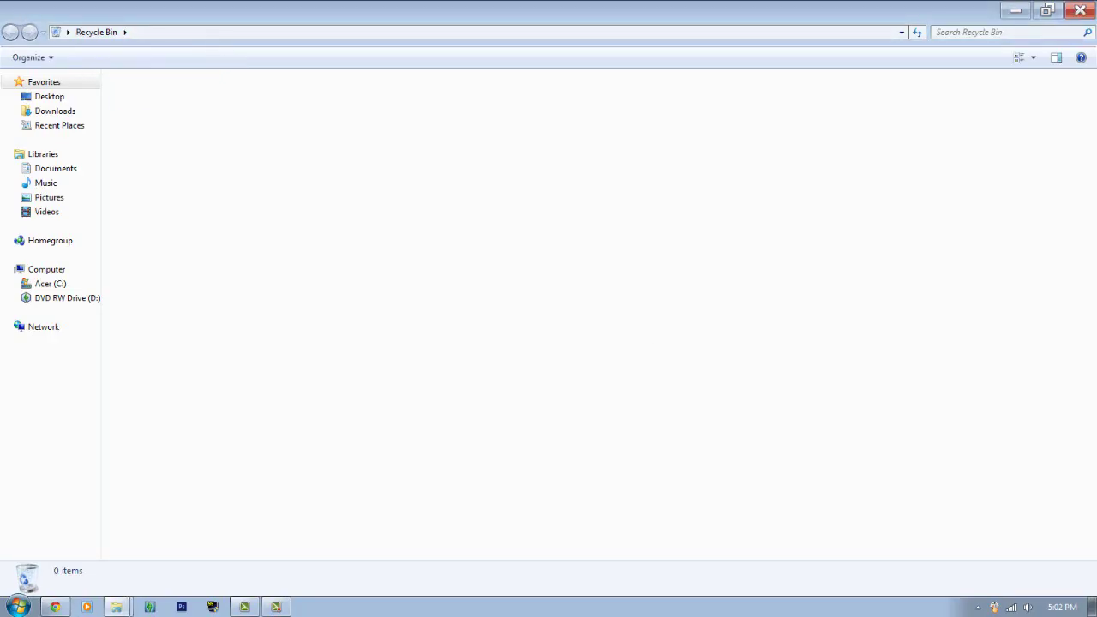
left_click(118, 607)
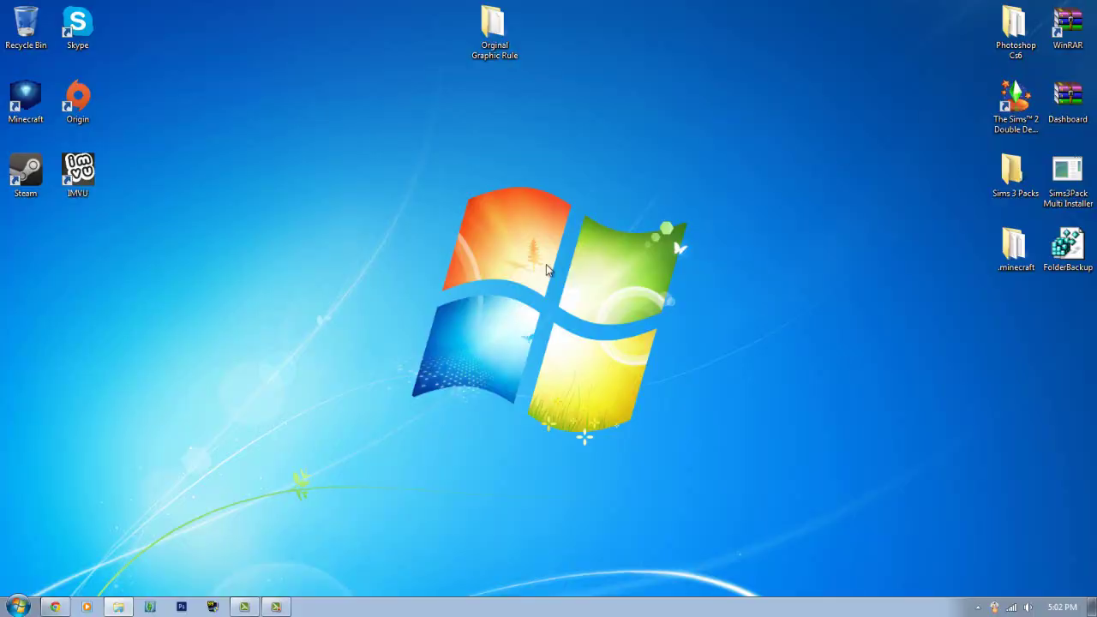
- Create a desktop folder named 'HD Mod (Daches)' and move it beside Orginal Graphic Rule
right_click(586, 120)
mouse_move(614, 251)
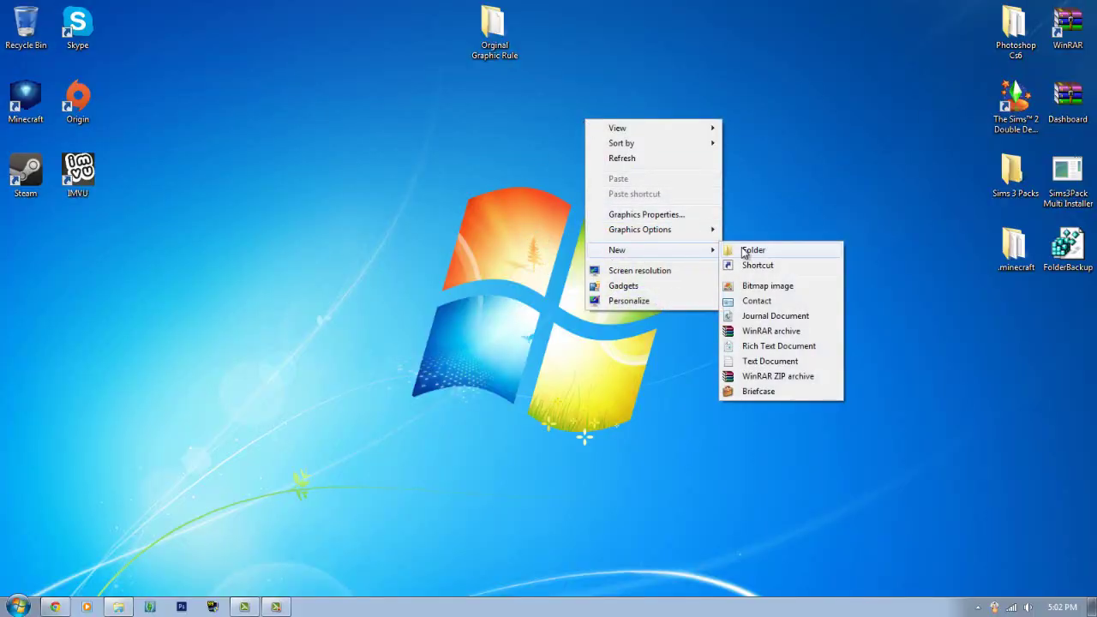
left_click(746, 250)
type("HD")
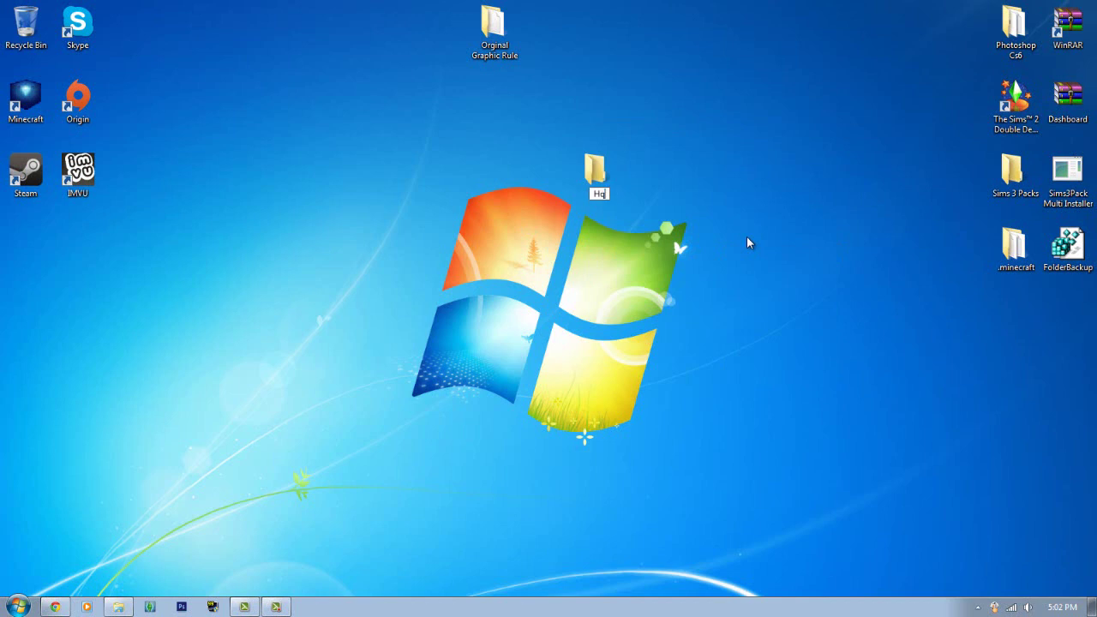
type(" Mod (Daches")
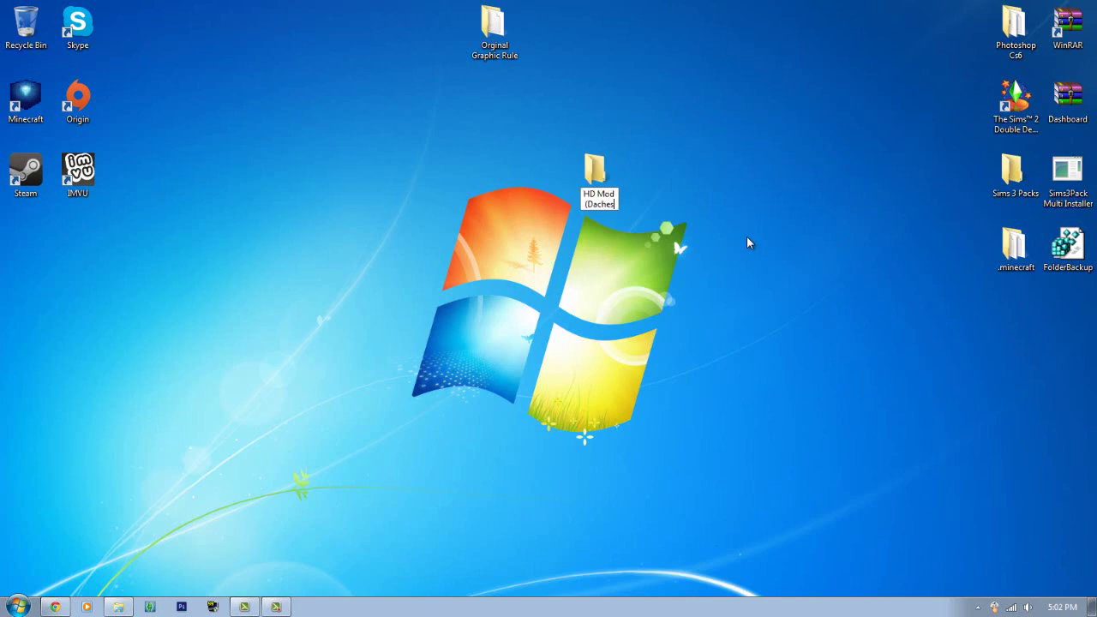
type(")")
key("Return")
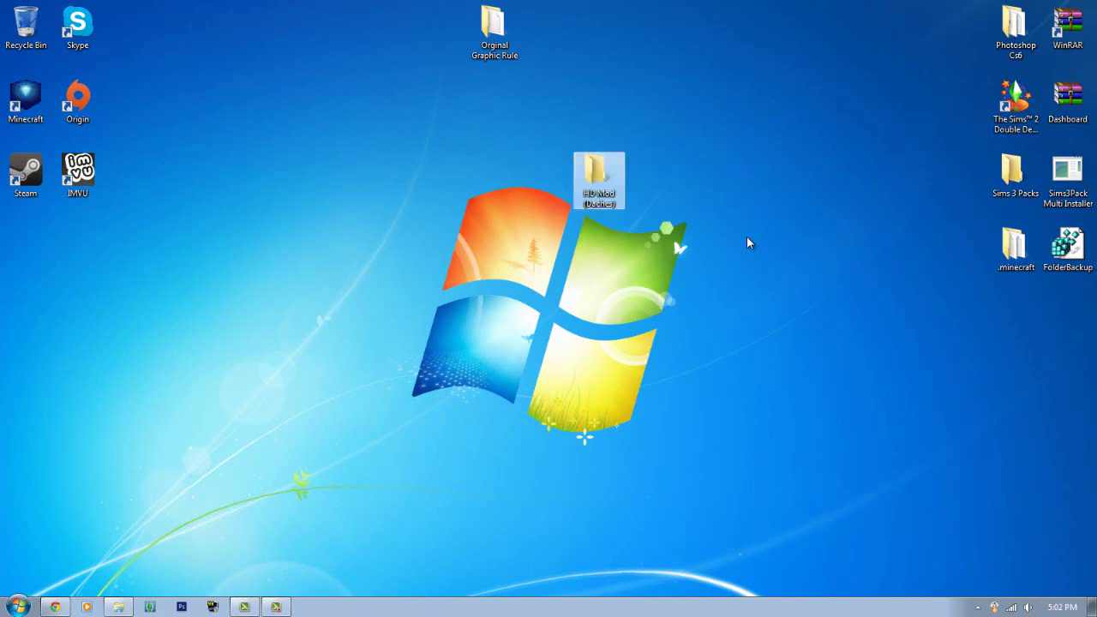
left_click(811, 242)
left_click_drag(595, 176, 547, 34)
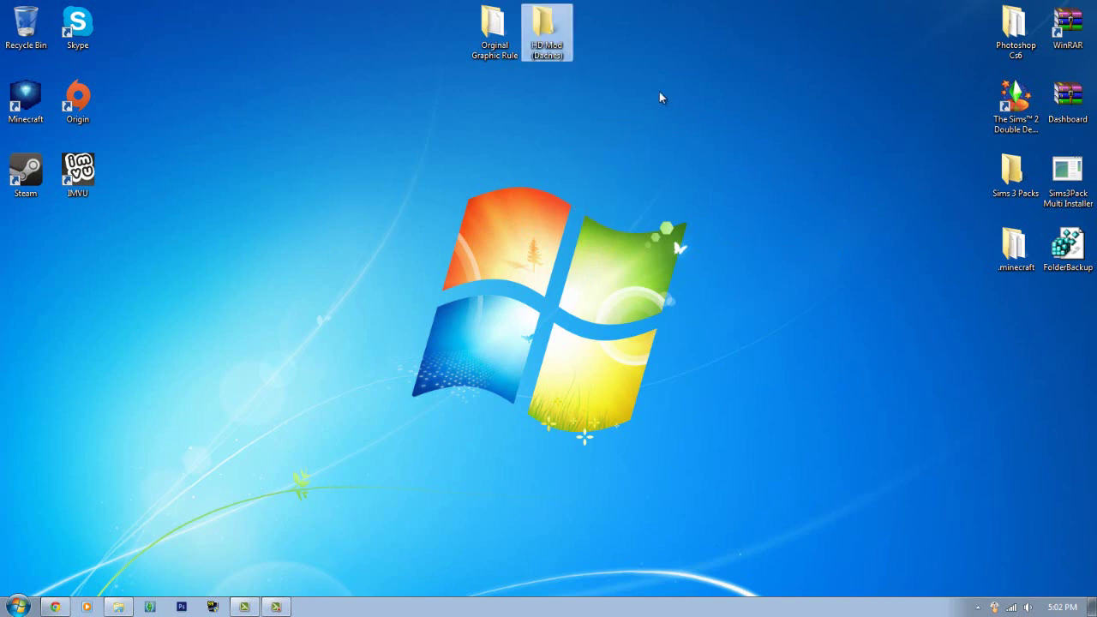
- Open the Orginal Graphic Rule folder in a restored window next to the Bin folder
double_click(494, 26)
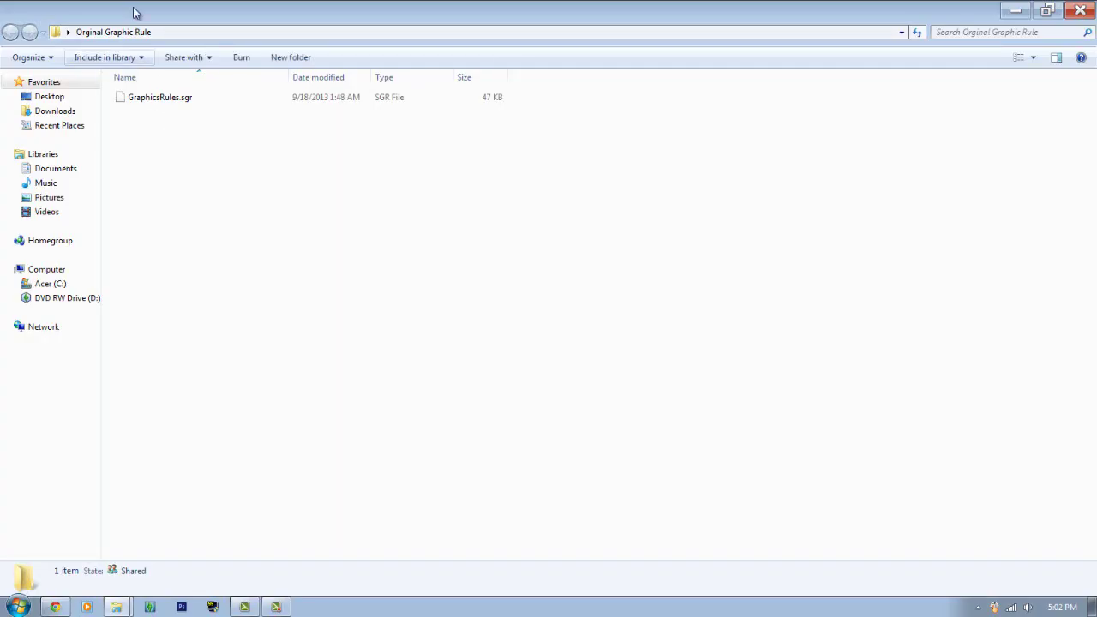
double_click(135, 12)
right_click(355, 228)
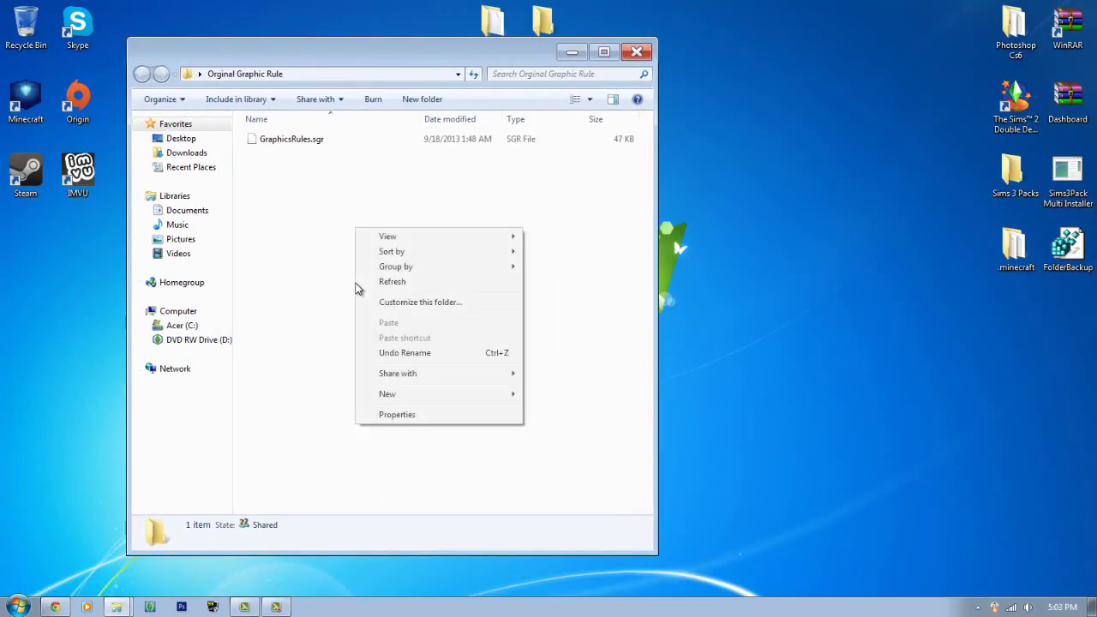
mouse_move(446, 399)
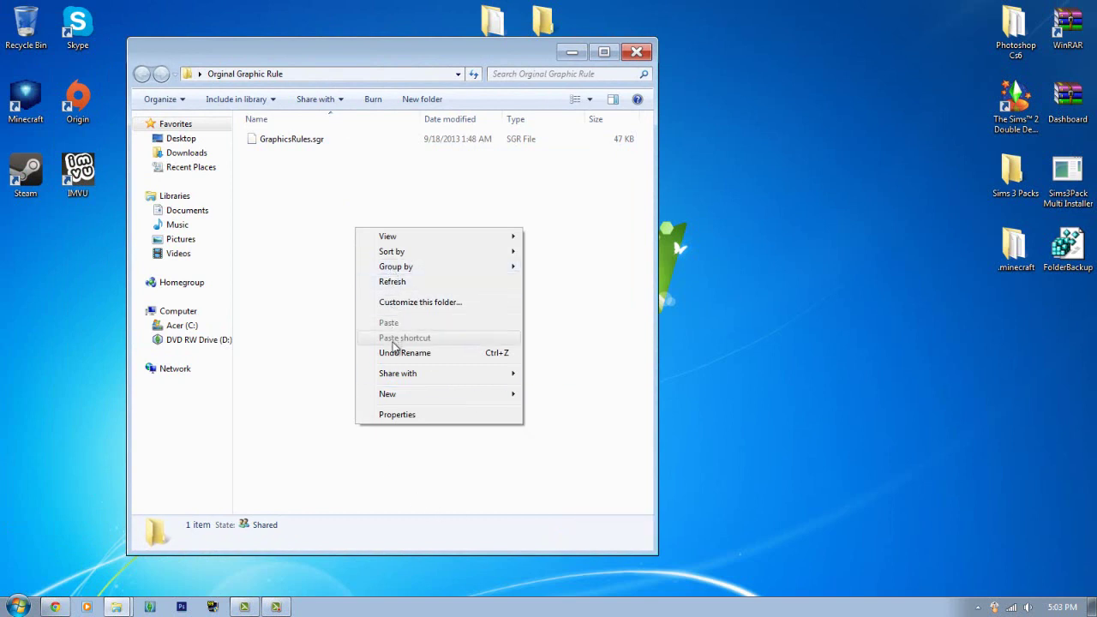
left_click(319, 289)
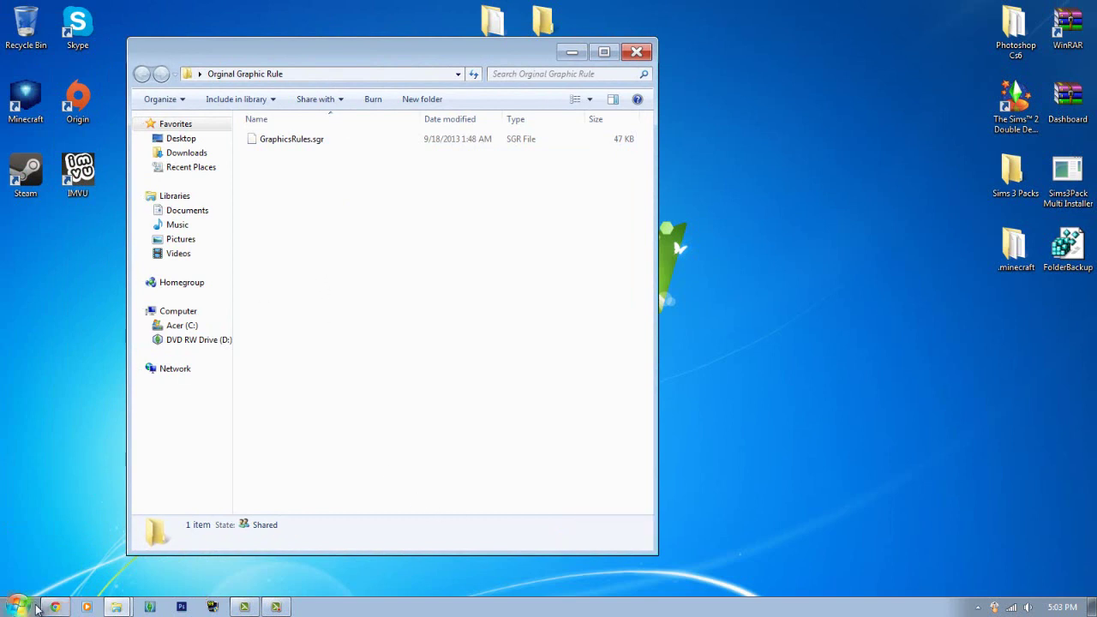
mouse_move(120, 607)
left_click(98, 553)
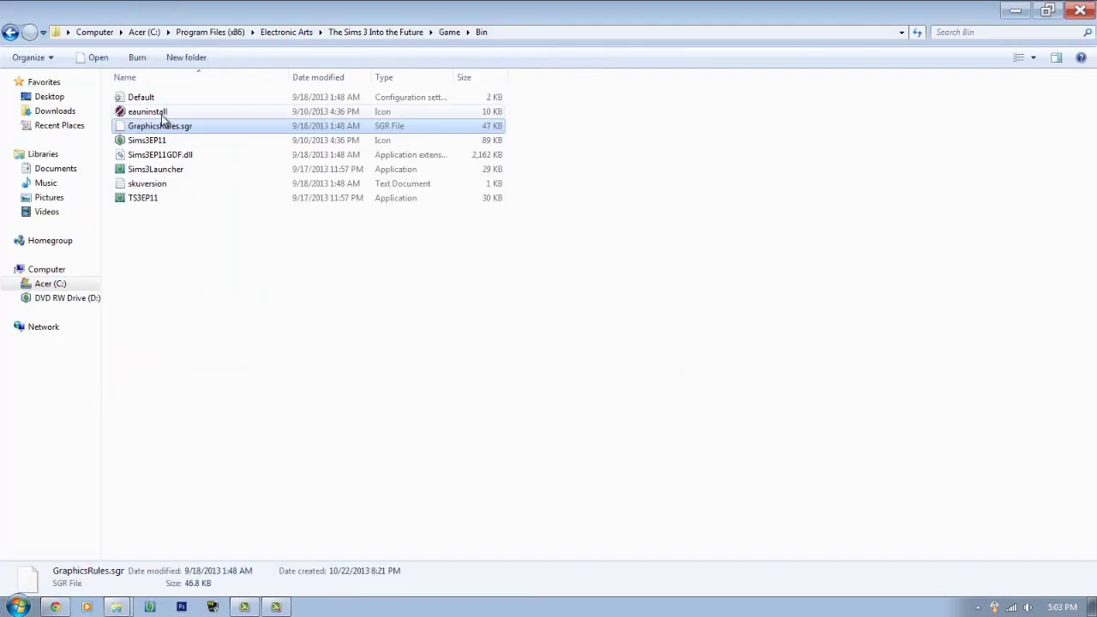
- Copy GraphicsRules.sgr from Bin into Orginal Graphic Rule, replacing the existing file, then close it
right_click(180, 129)
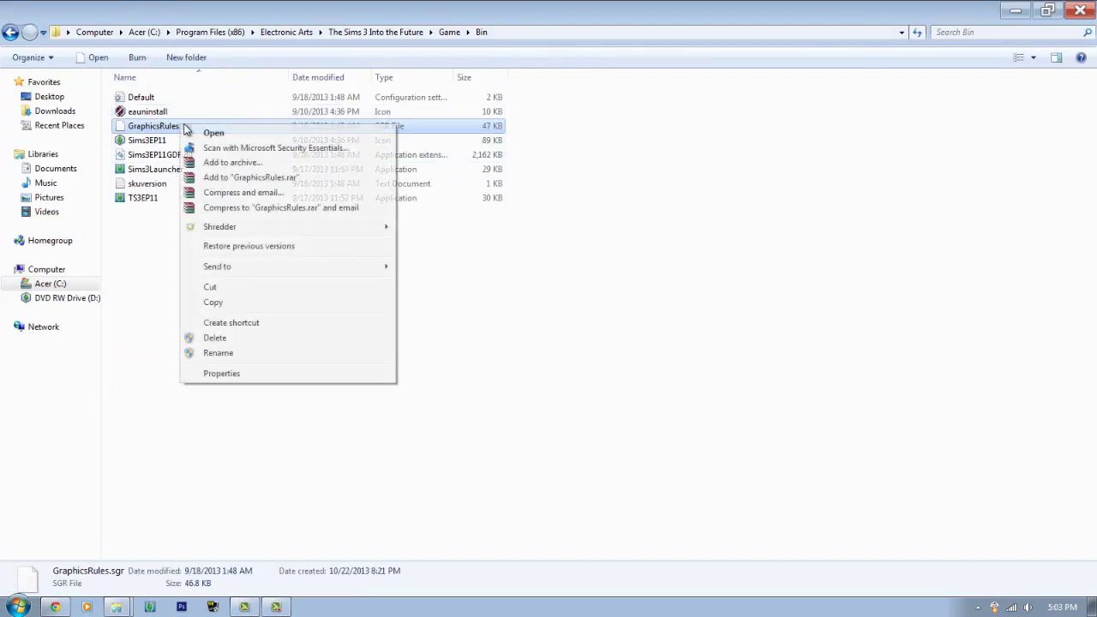
left_click(213, 302)
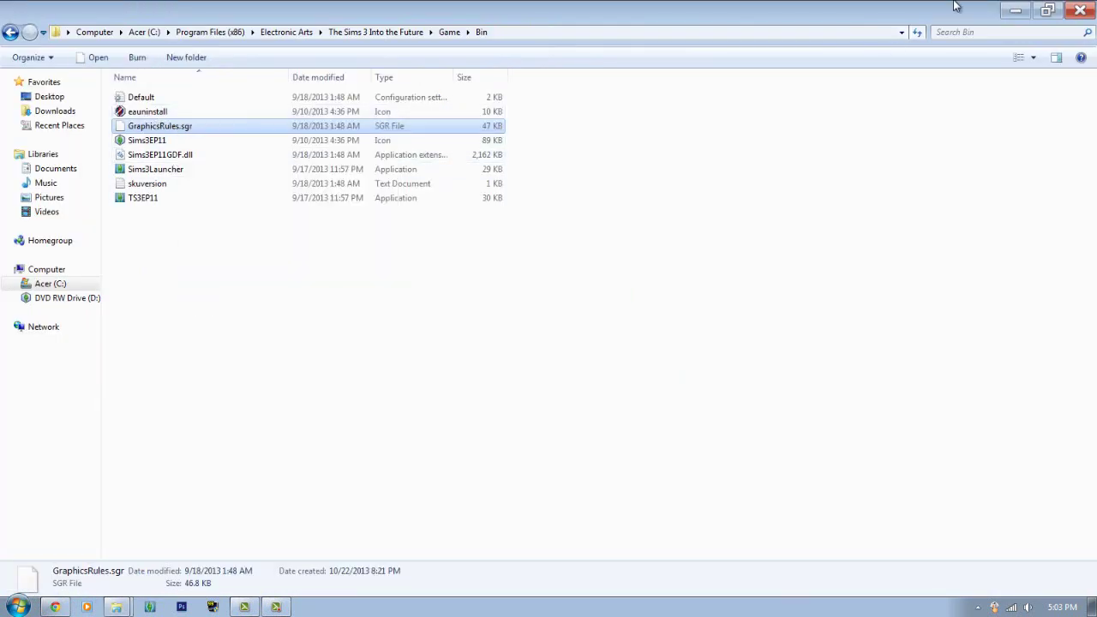
left_click(1015, 10)
right_click(452, 292)
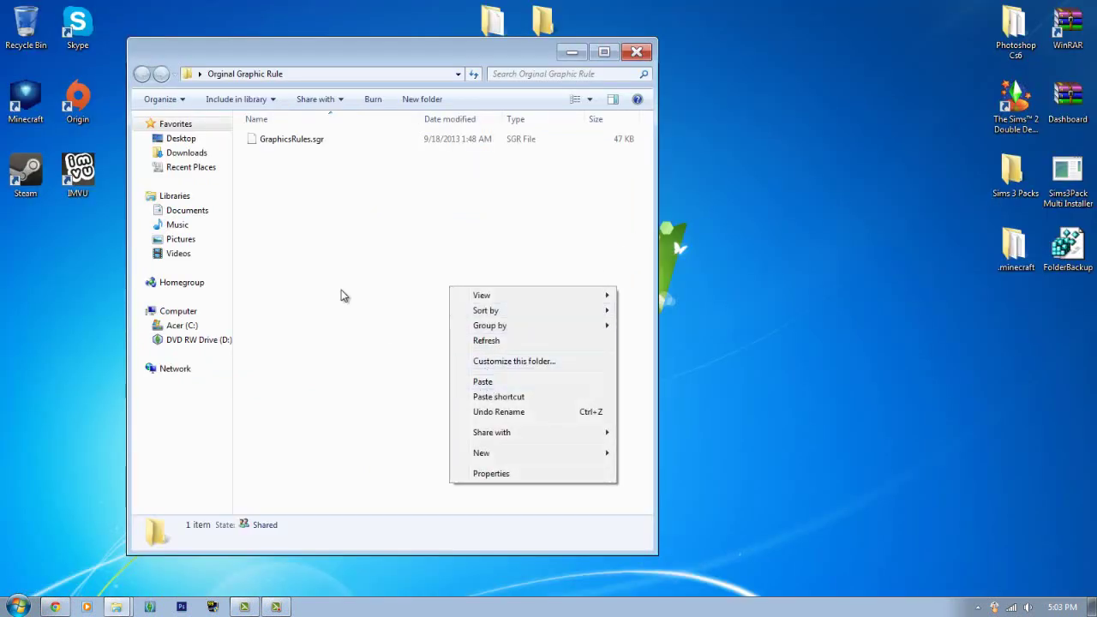
left_click(308, 183)
right_click(309, 212)
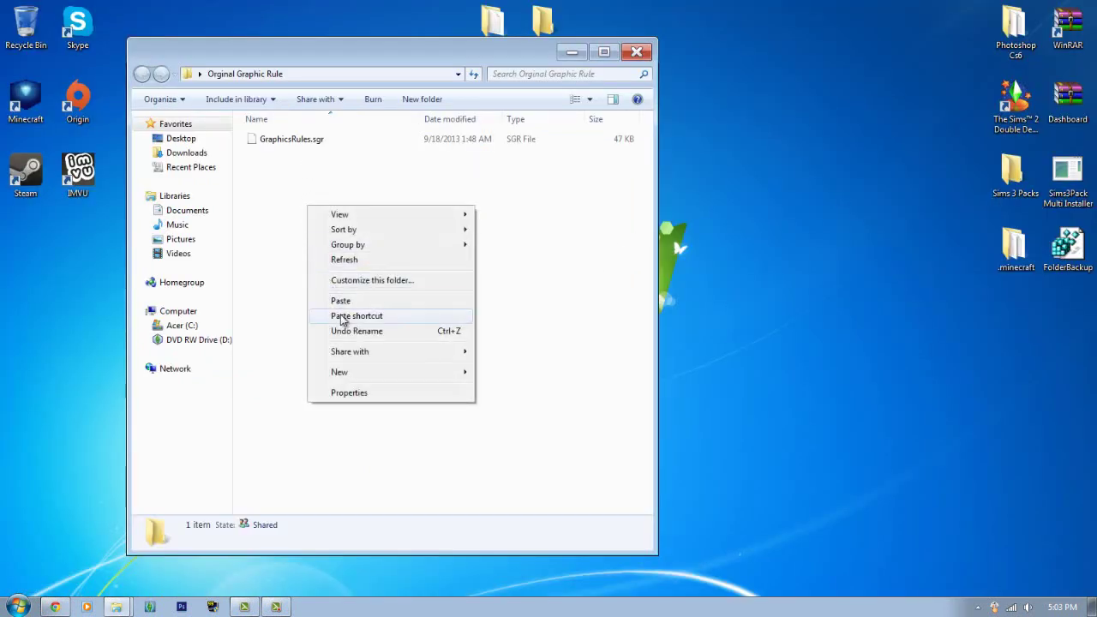
left_click(343, 300)
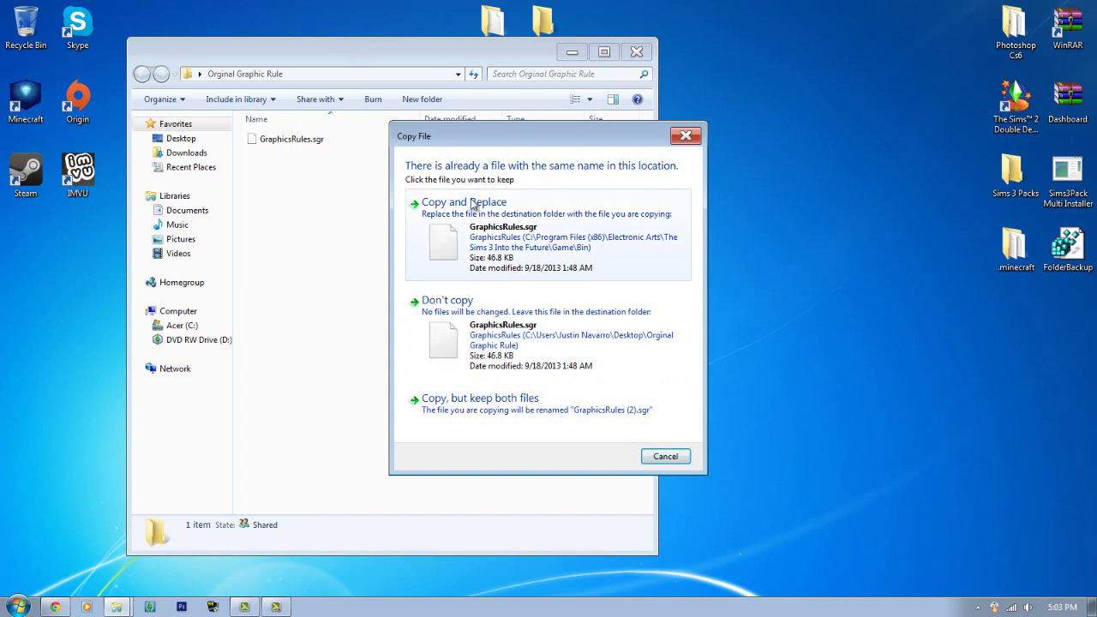
left_click(590, 248)
left_click(431, 319)
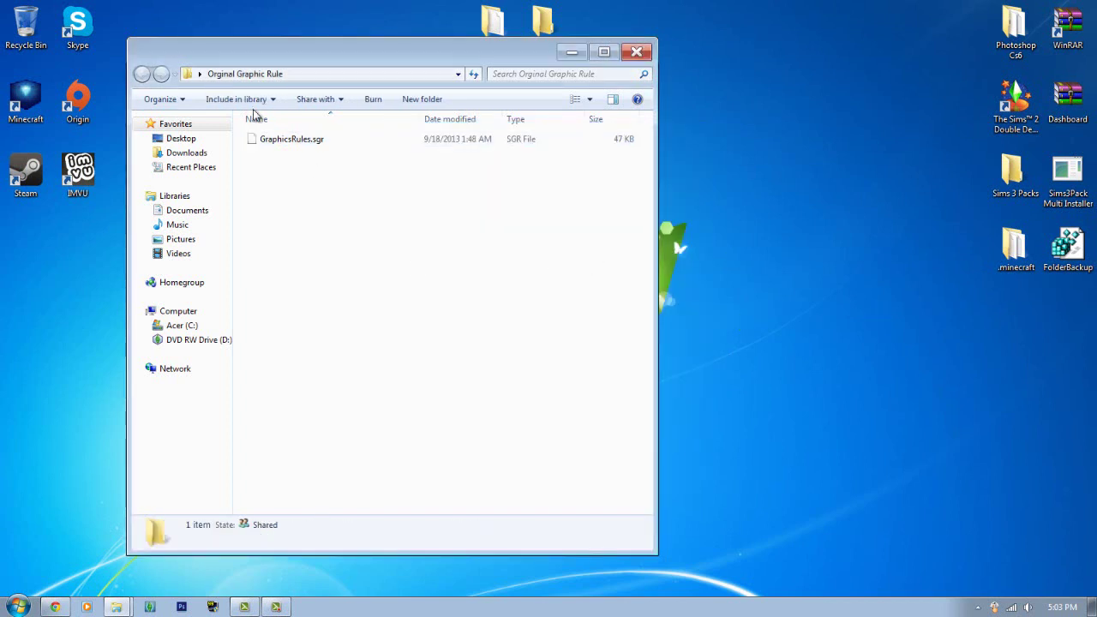
left_click_drag(254, 66, 484, 239)
left_click(697, 95)
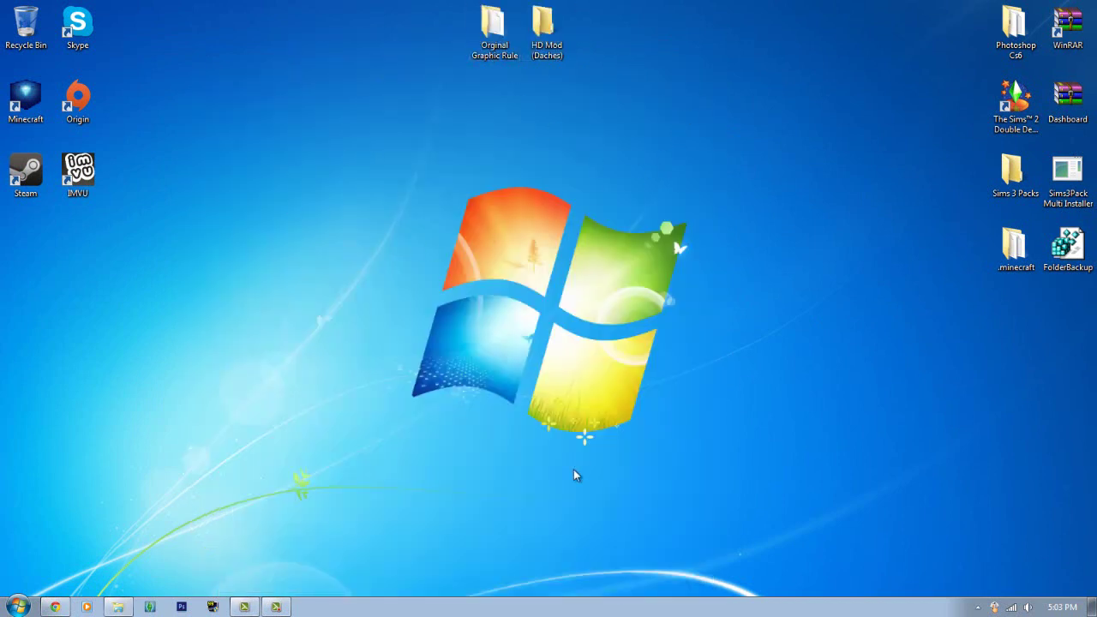
- Open HD Mod (Daches) and start the 4shared free download of HD-GraphicsRules 4096.rar
double_click(545, 30)
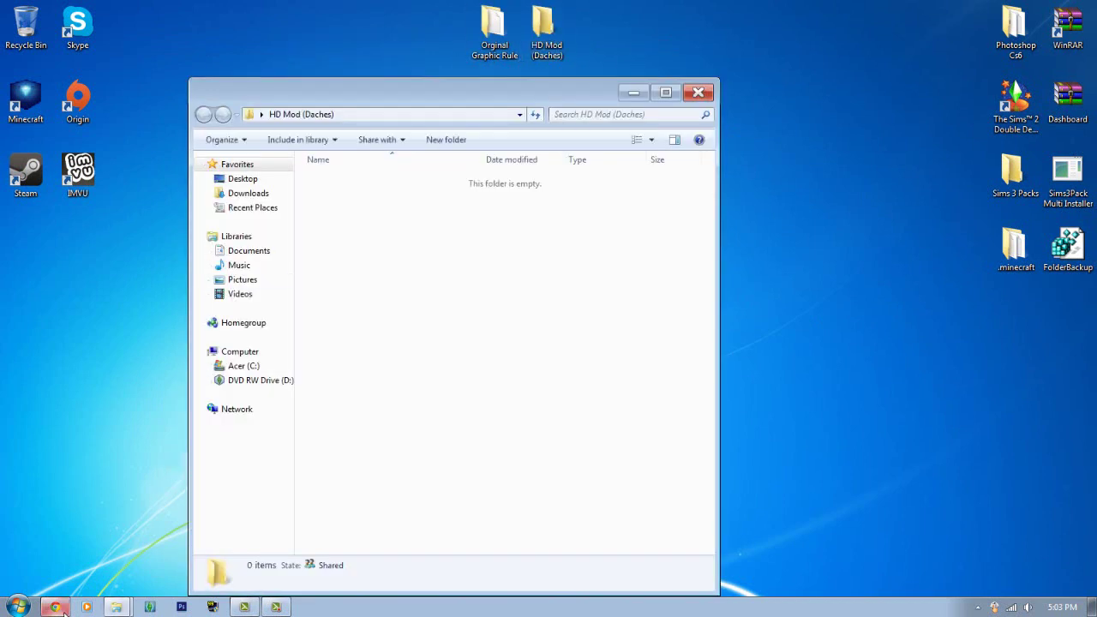
left_click(56, 607)
left_click(204, 368)
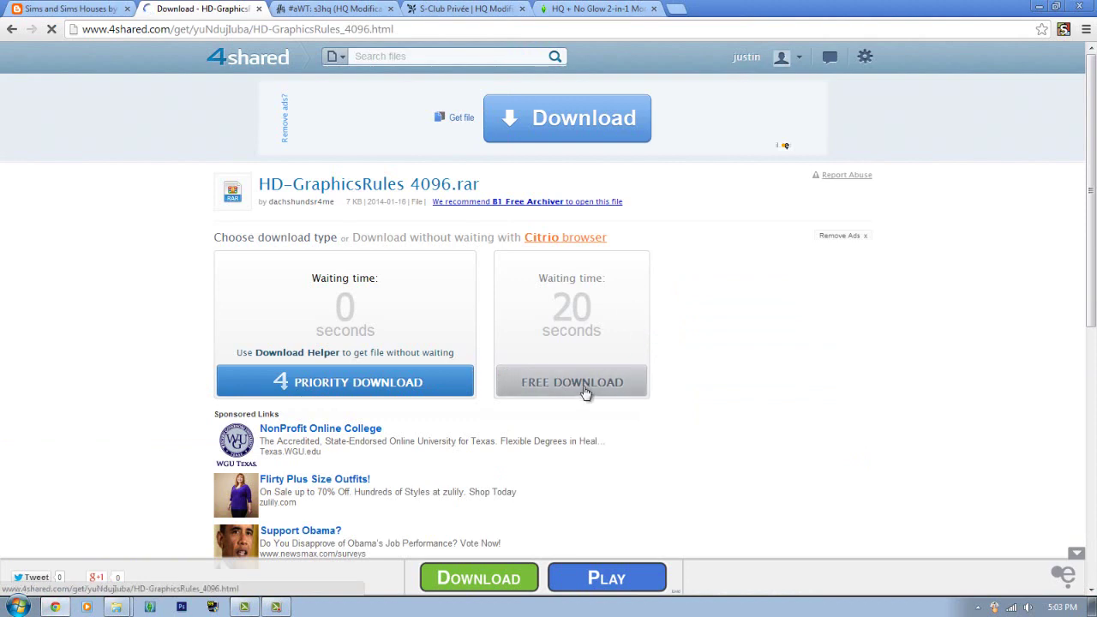
left_click(641, 385)
left_click(1077, 552)
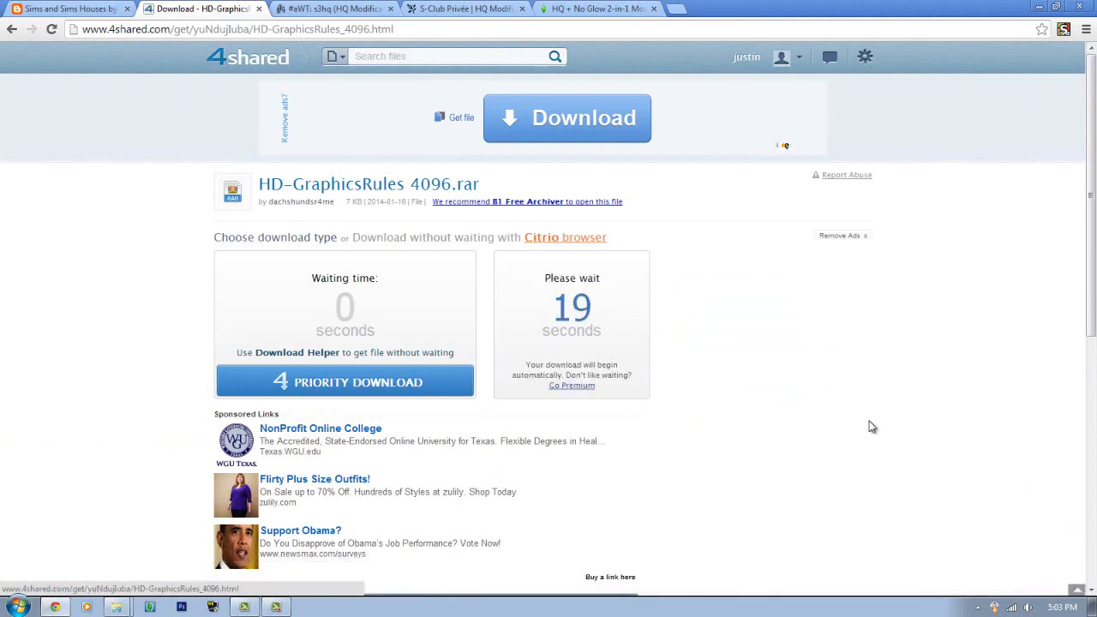
scroll(862, 454, "down", 2)
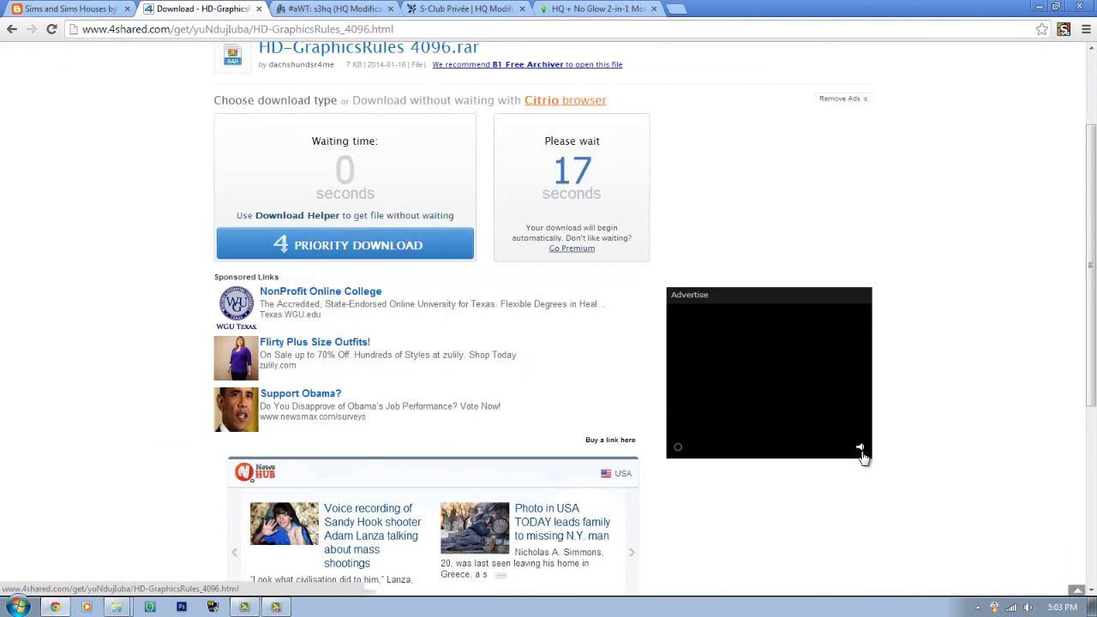
scroll(987, 455, "up", 2)
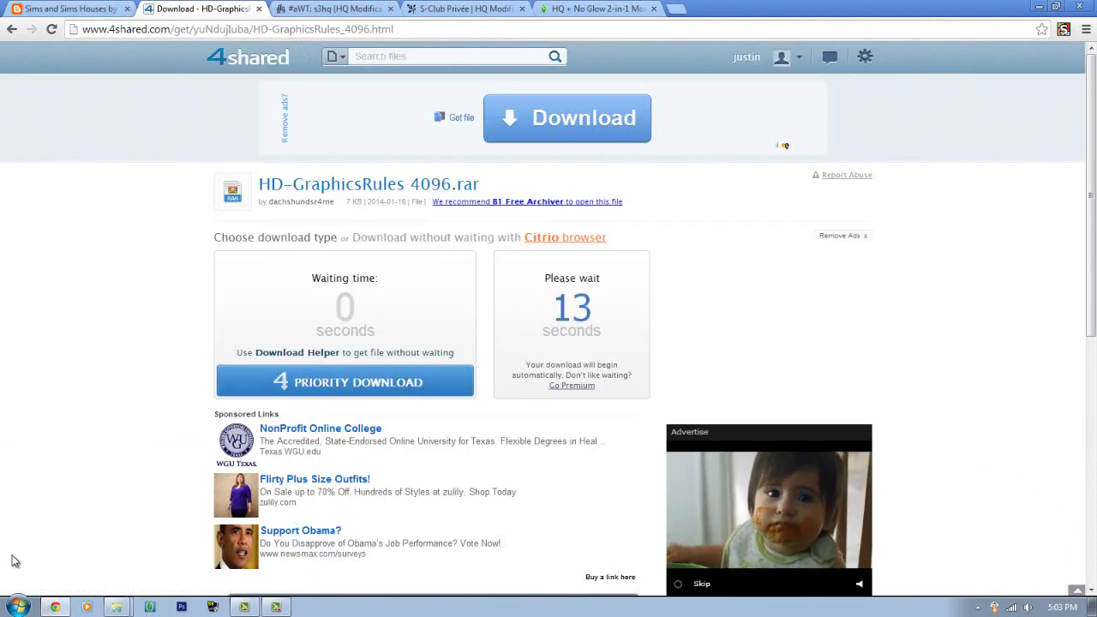
scroll(94, 539, "down", 3)
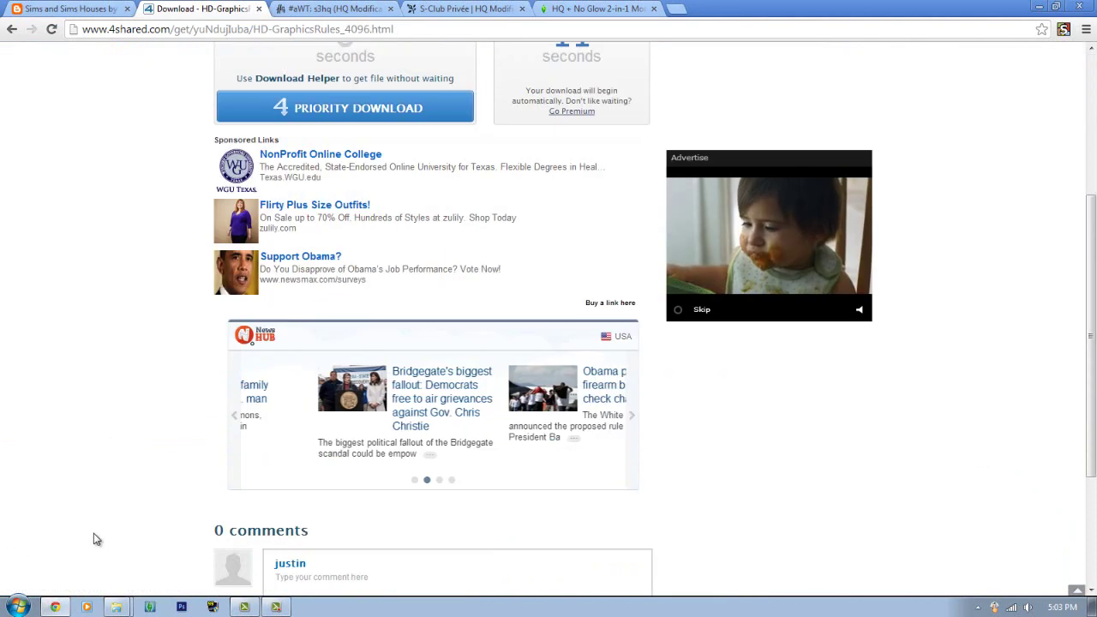
scroll(93, 539, "up", 3)
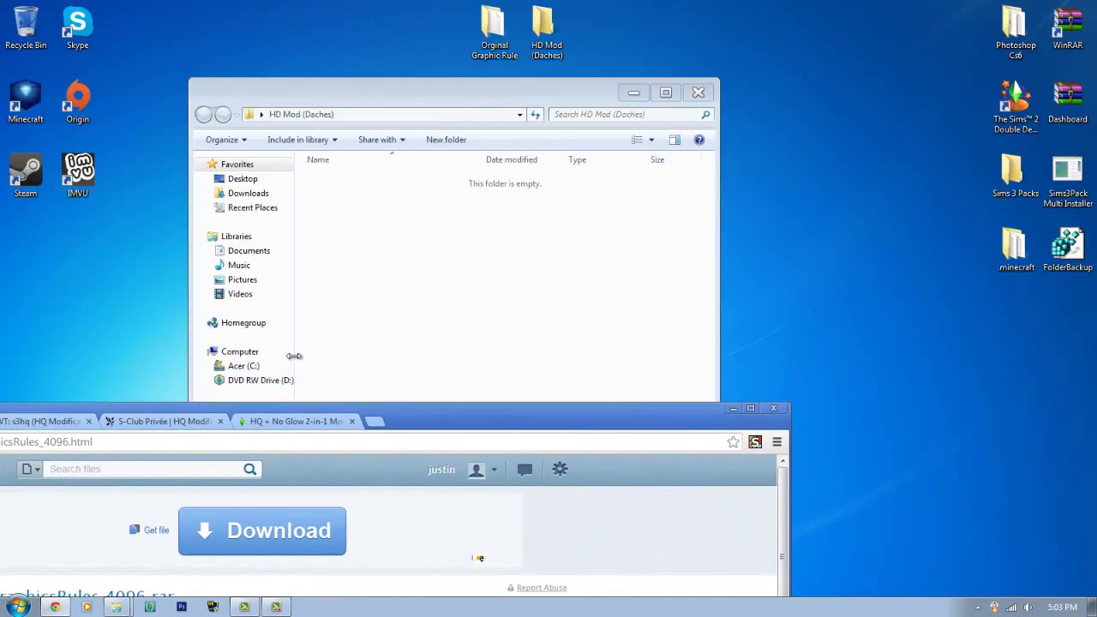
- Hide the HD Mod (Daches) window, maximise Chrome, and close the 4shared download tab
left_click(332, 90)
left_click(633, 92)
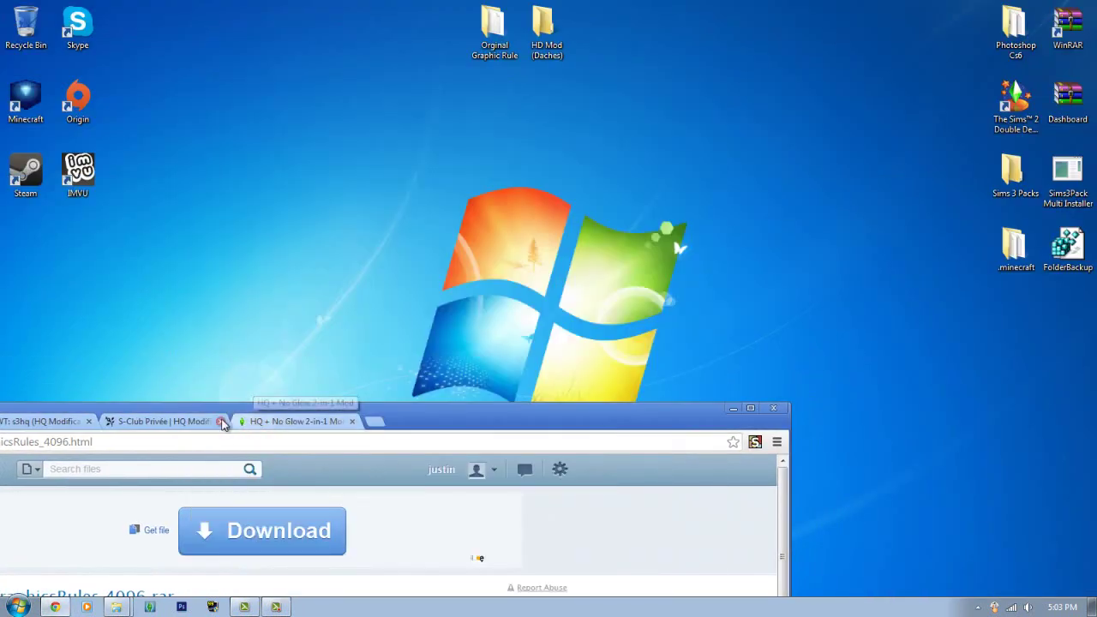
double_click(428, 410)
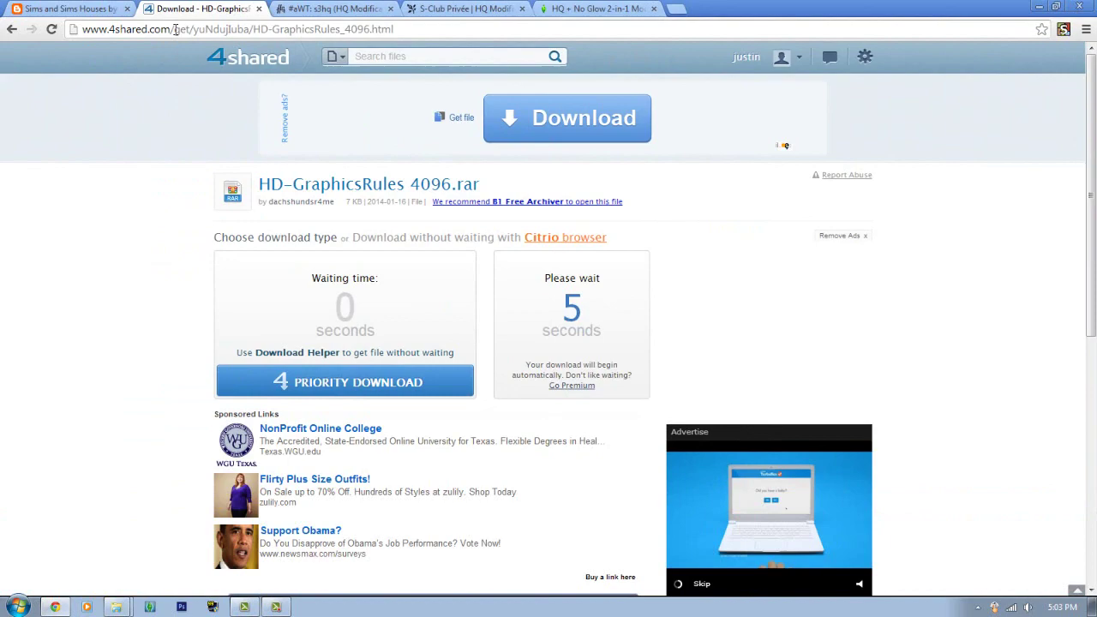
left_click(258, 8)
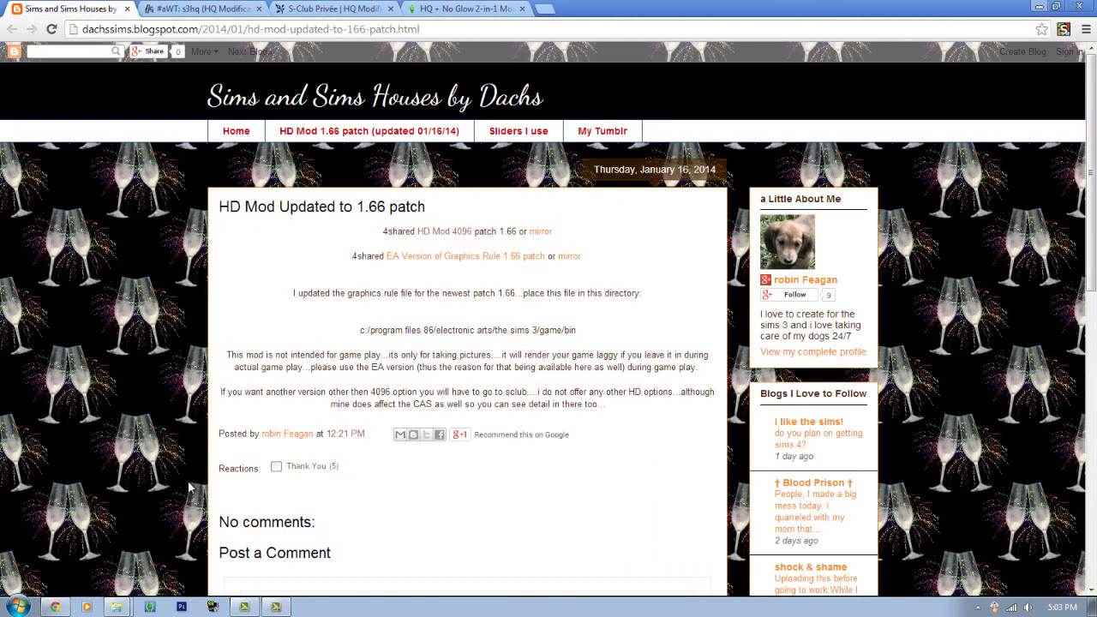
- Close the HD Mod (Daches) and Game\Bin Explorer windows, then bring up the s3hq blog tab
left_click(55, 607)
left_click(116, 607)
left_click(133, 584)
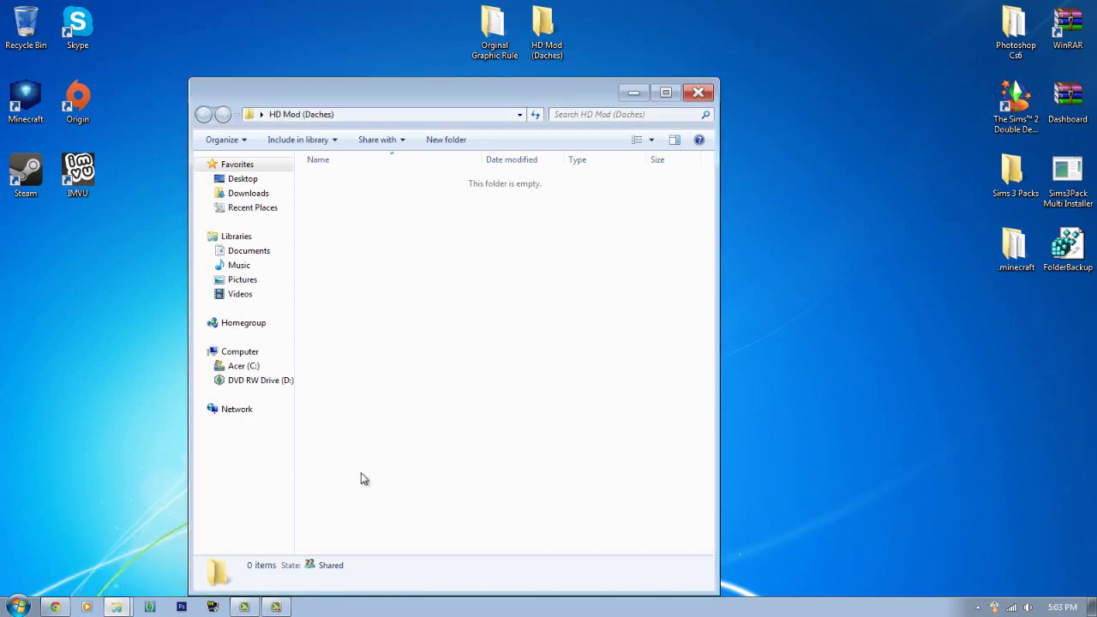
left_click(38, 308)
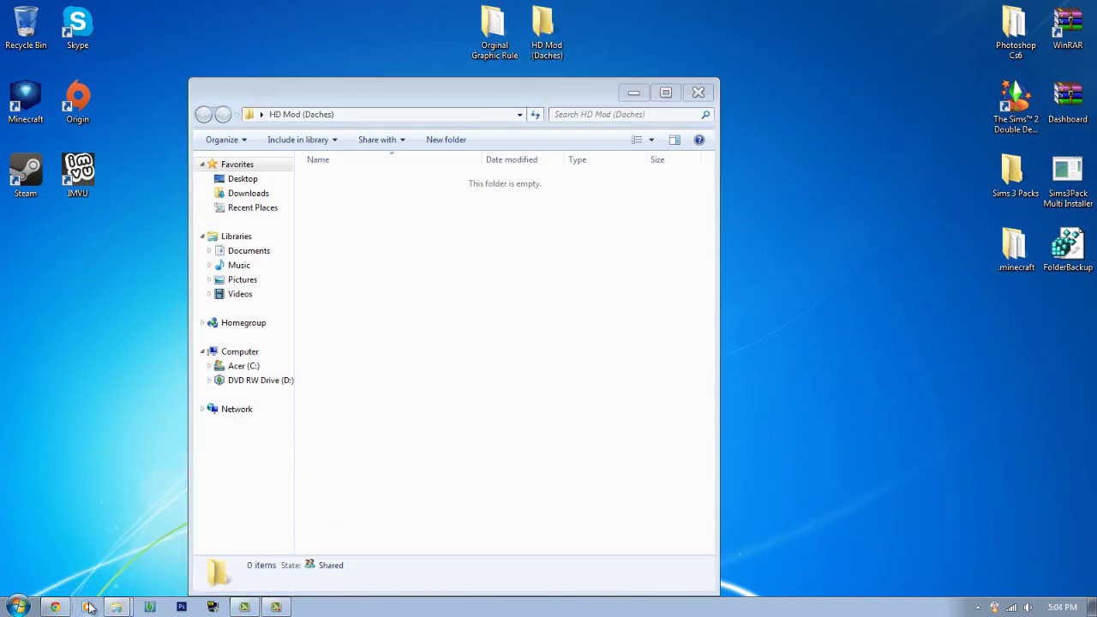
left_click(696, 90)
double_click(548, 34)
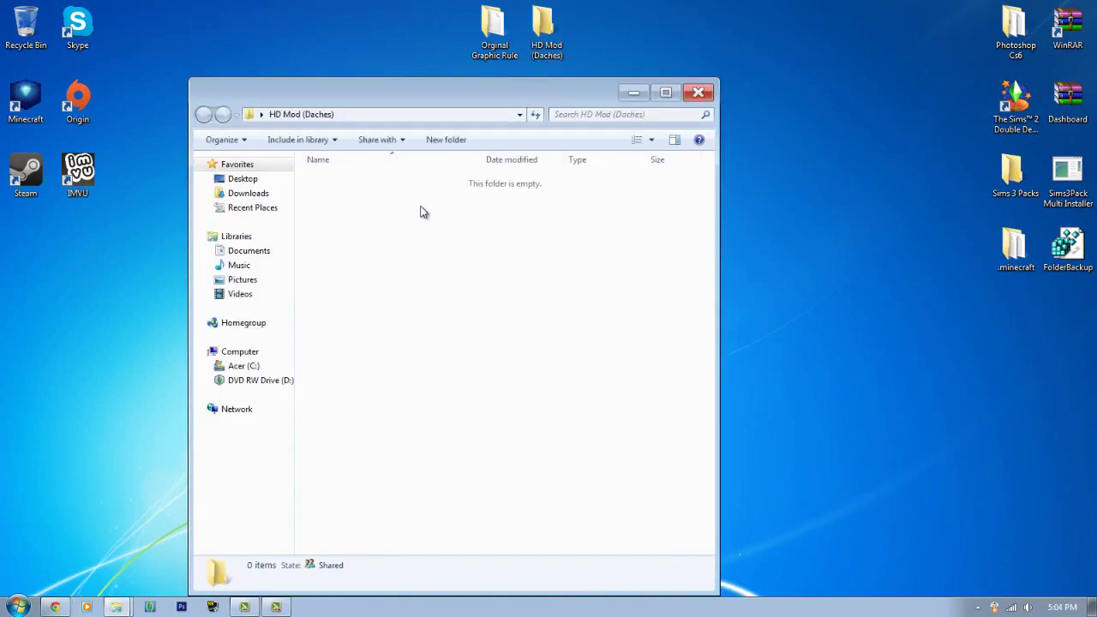
left_click(700, 92)
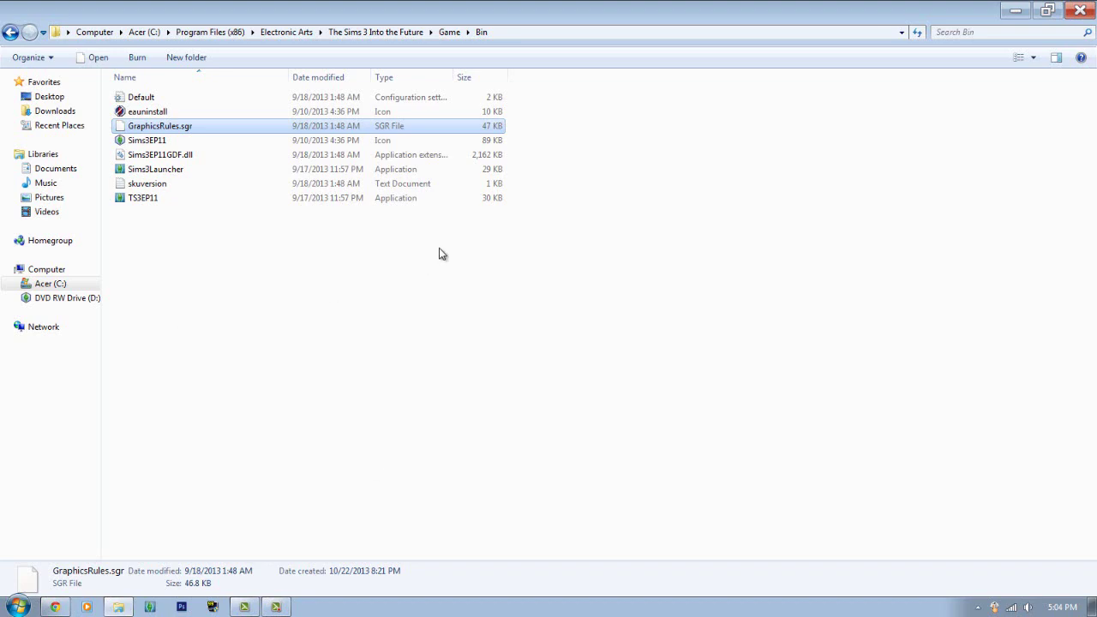
left_click(1080, 10)
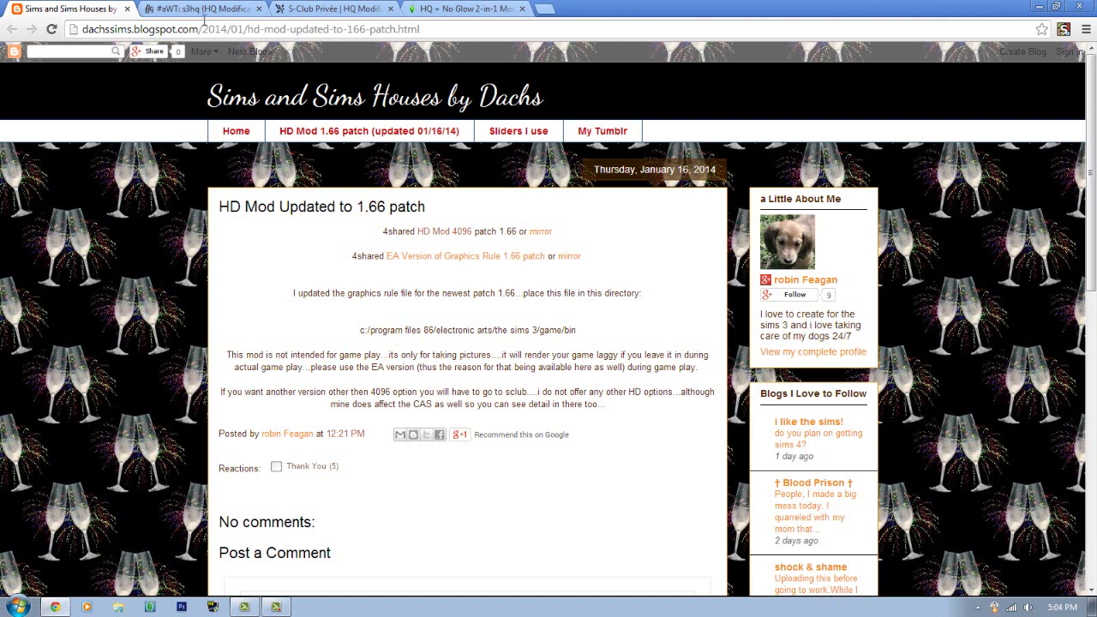
left_click(204, 12)
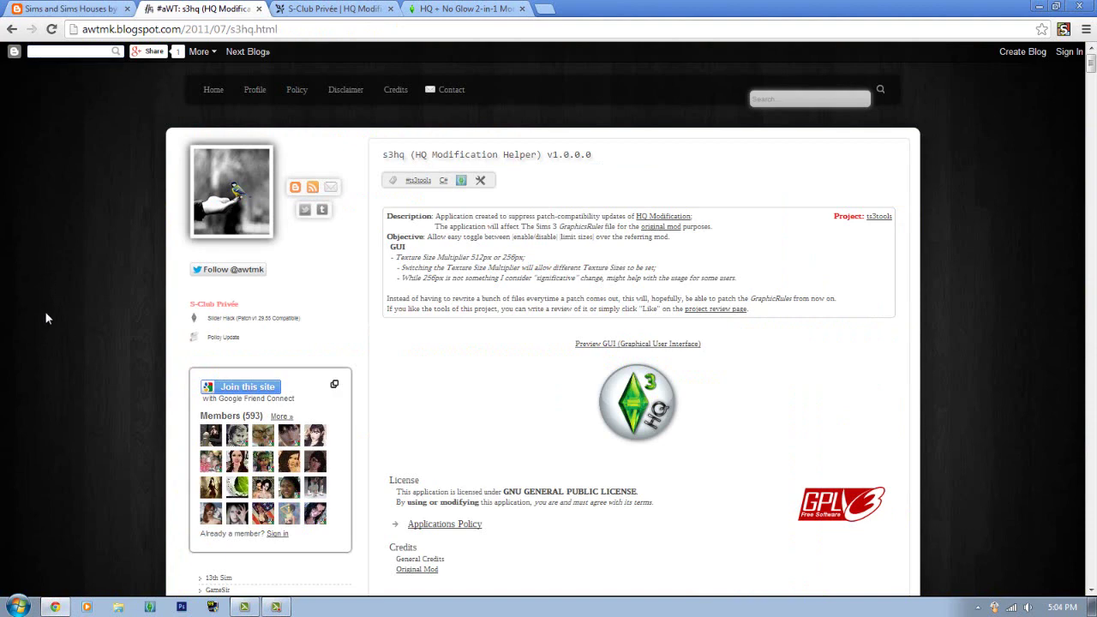
- Scroll through the s3hq post and highlight its Requirements list
scroll(47, 318, "down", 3)
scroll(55, 363, "down", 4)
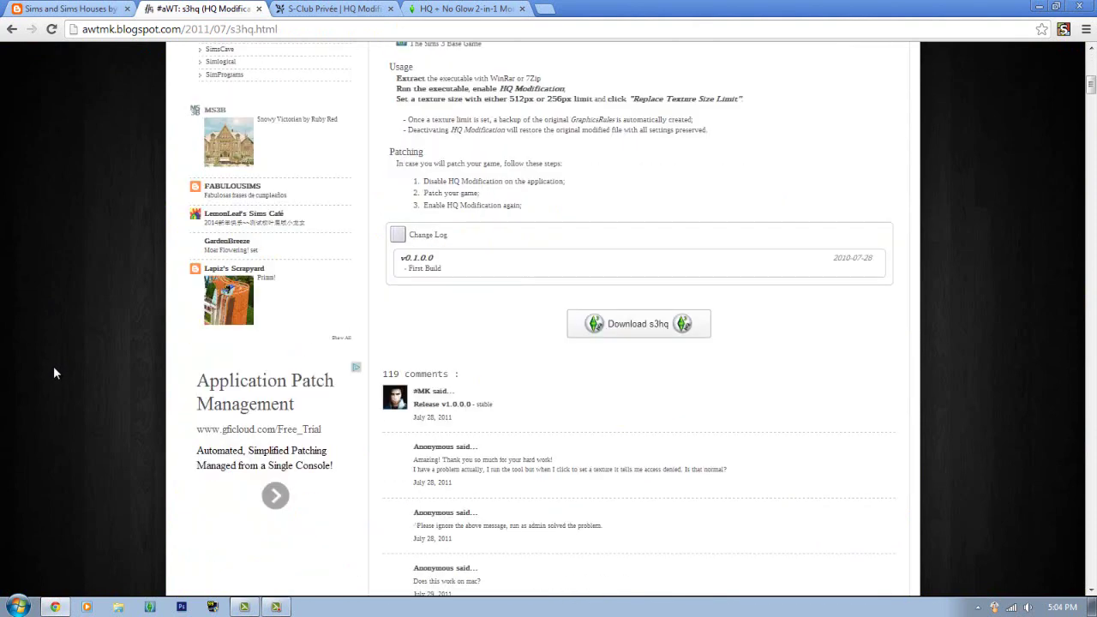
scroll(53, 366, "up", 1)
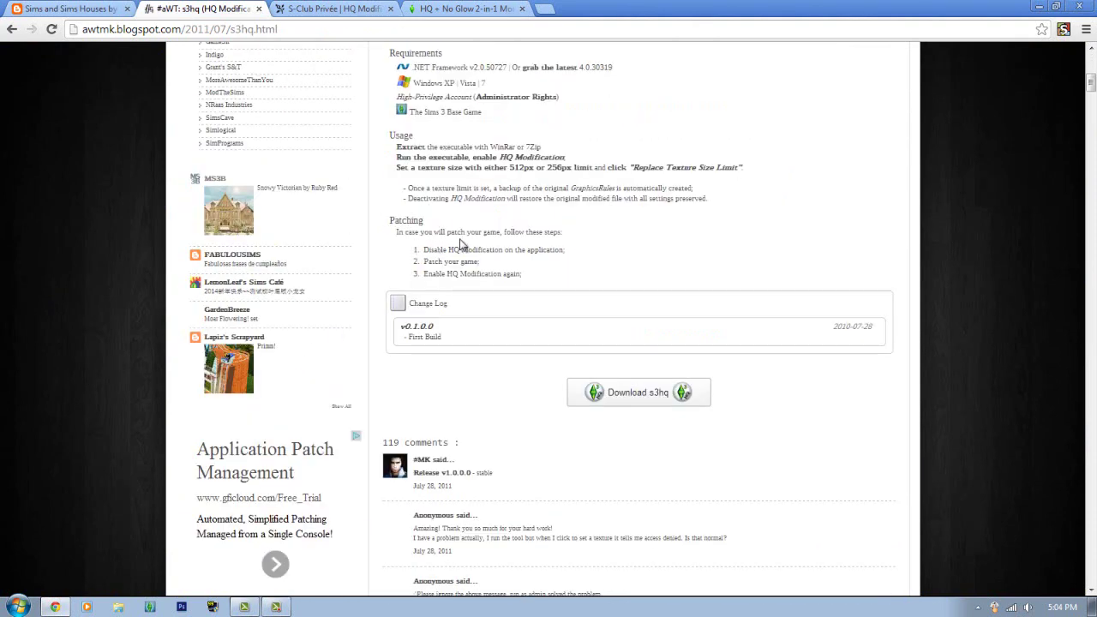
scroll(397, 194, "up", 4)
scroll(454, 274, "down", 2)
scroll(454, 398, "up", 2)
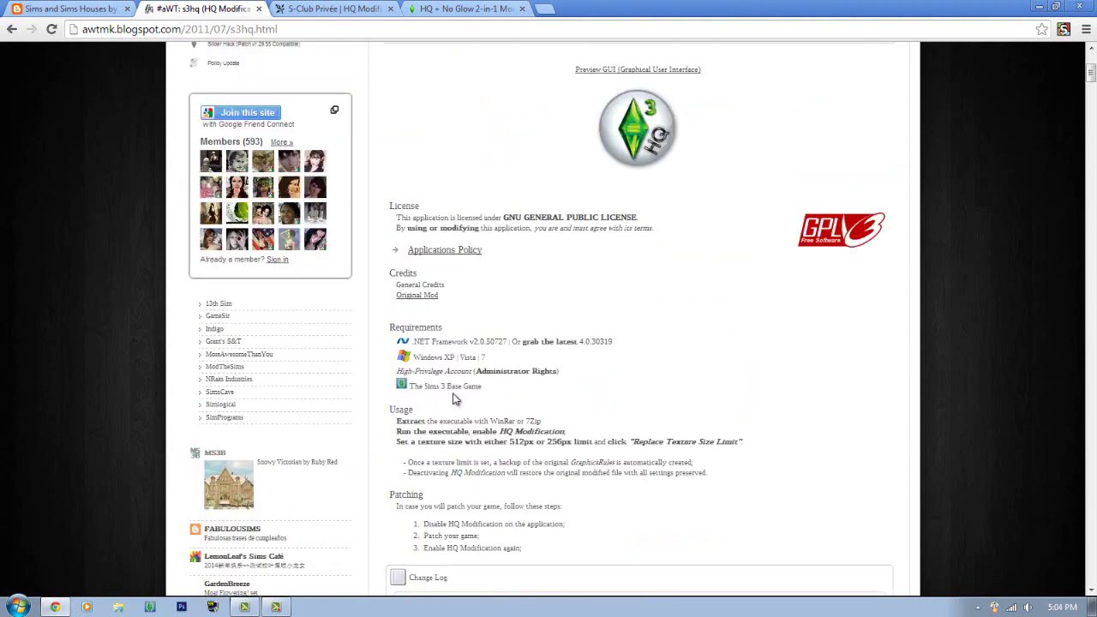
left_click_drag(388, 327, 608, 392)
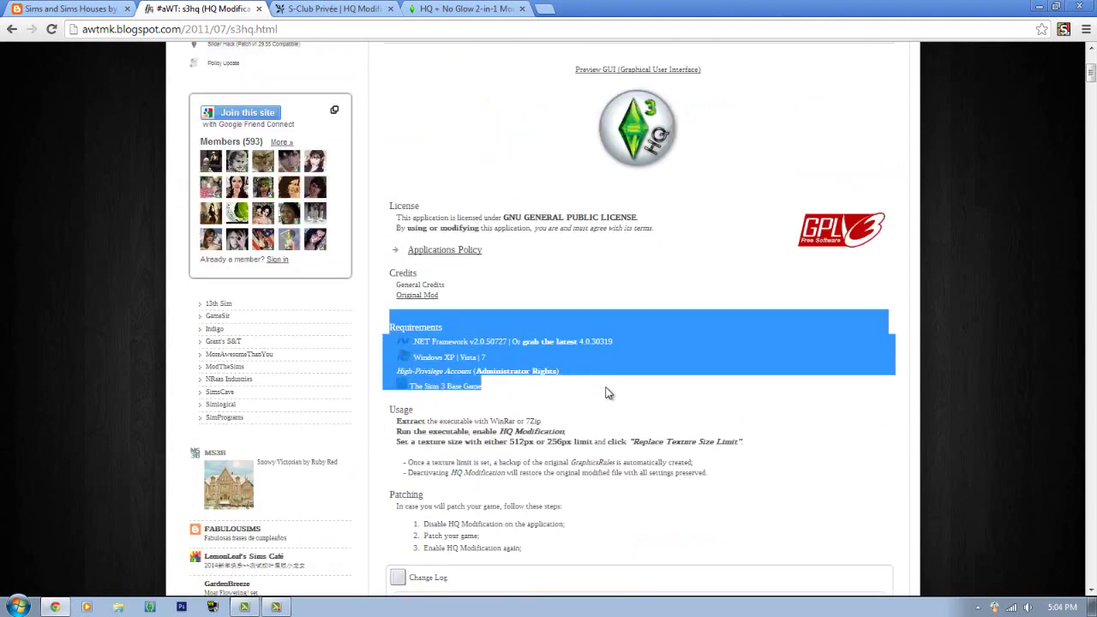
left_click(621, 388)
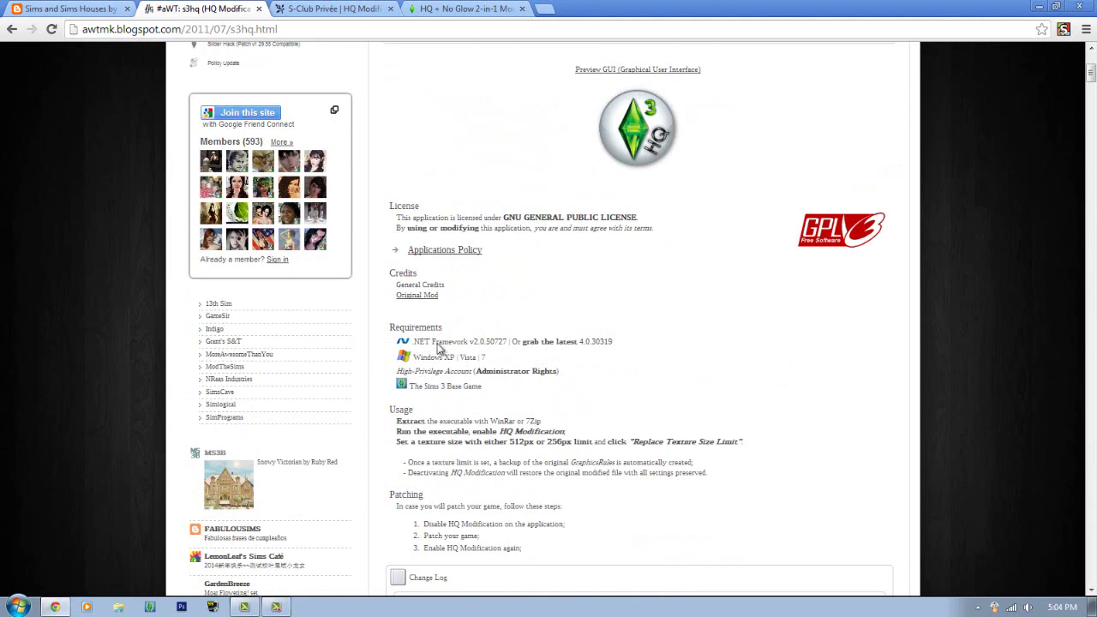
- Start the s3hq download from the post's Download s3hq button
scroll(535, 221, "up", 4)
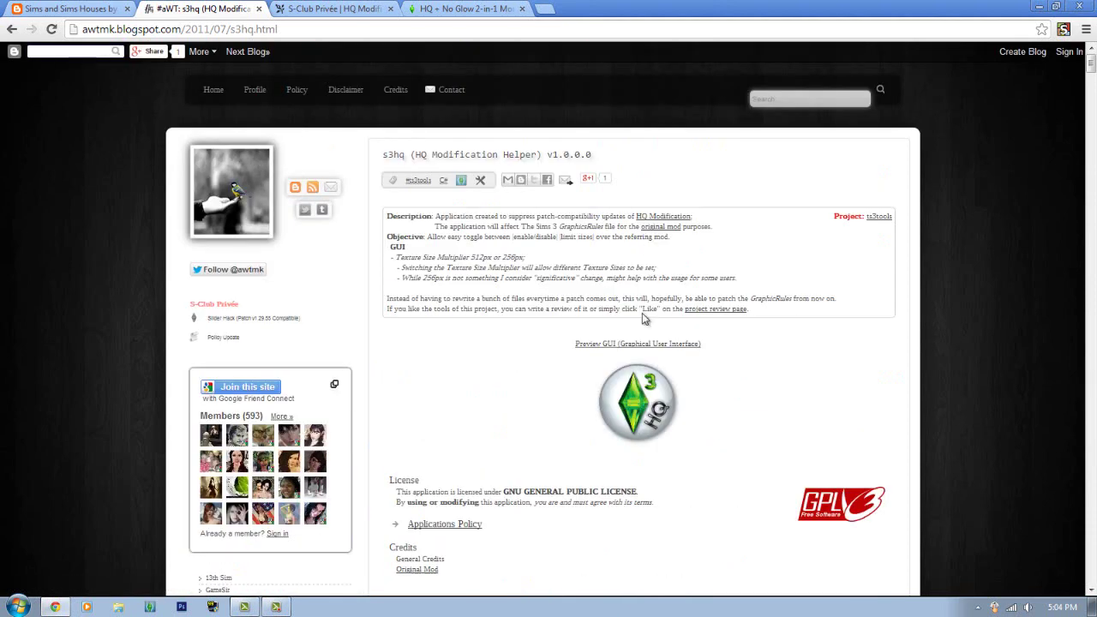
scroll(636, 400, "down", 5)
scroll(496, 458, "down", 3)
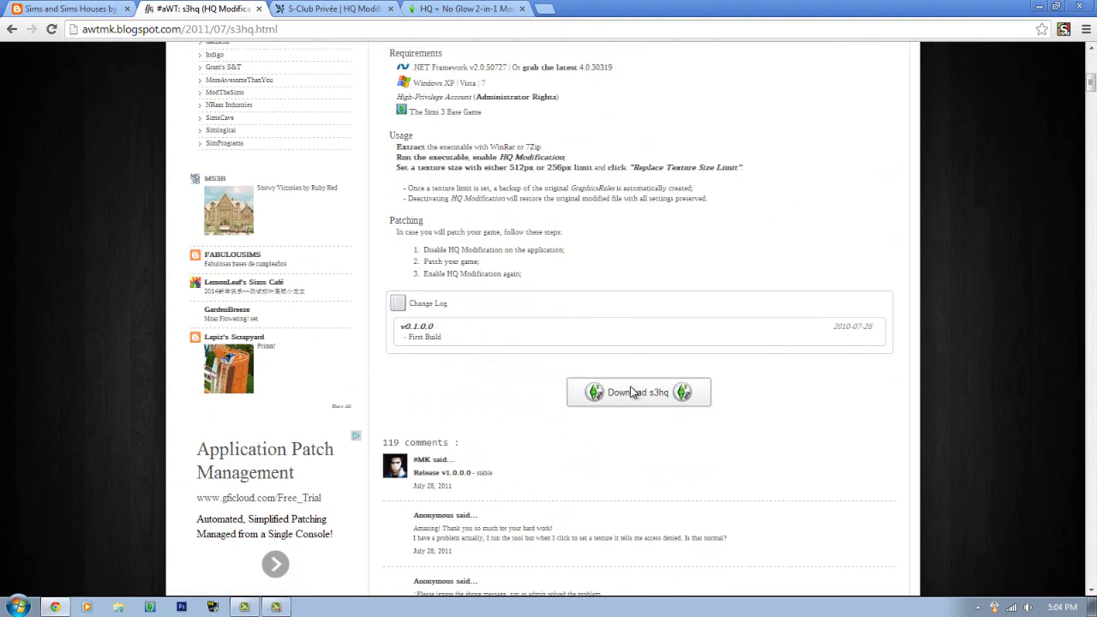
left_click(639, 391)
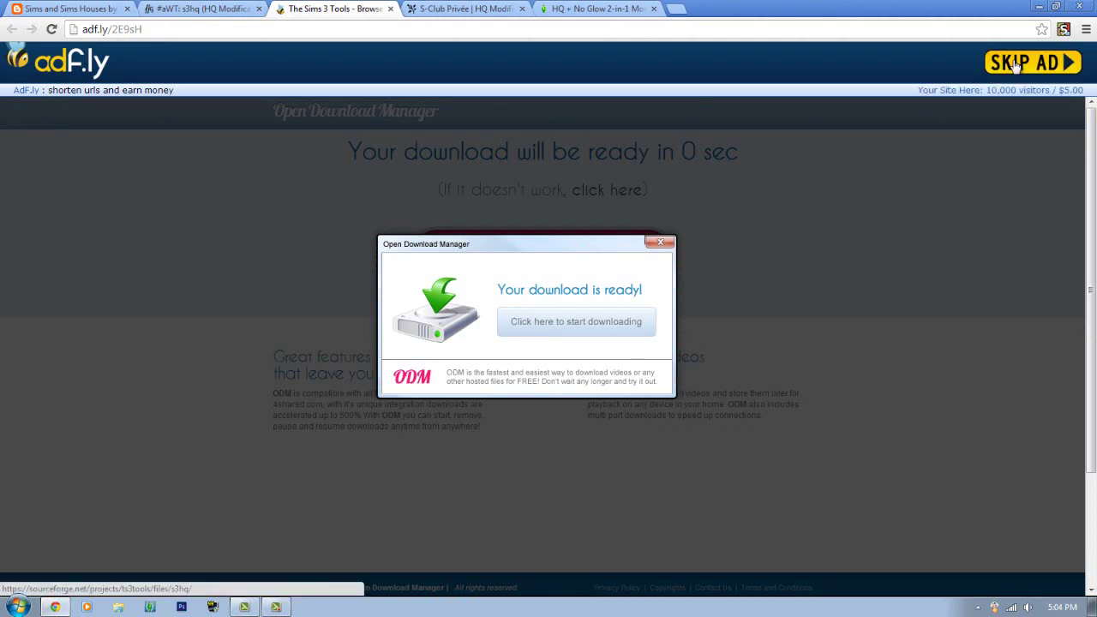
- Skip the adf.ly ad, download s3hq v1.0.0.7z from SourceForge's v1.0.0 folder, and close the tab
left_click(1016, 66)
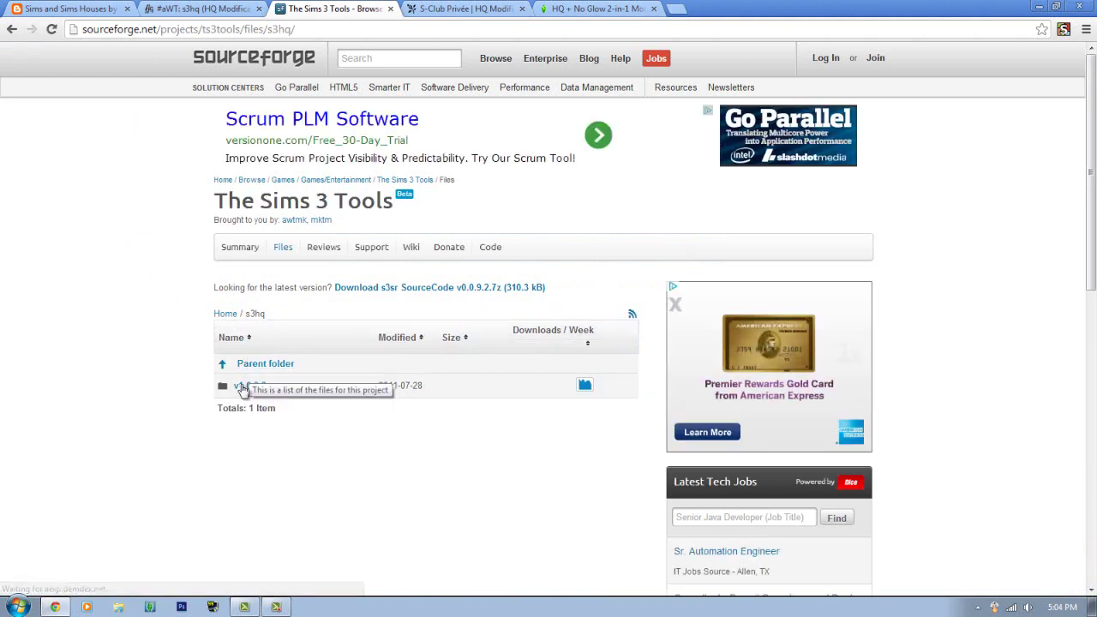
left_click(244, 386)
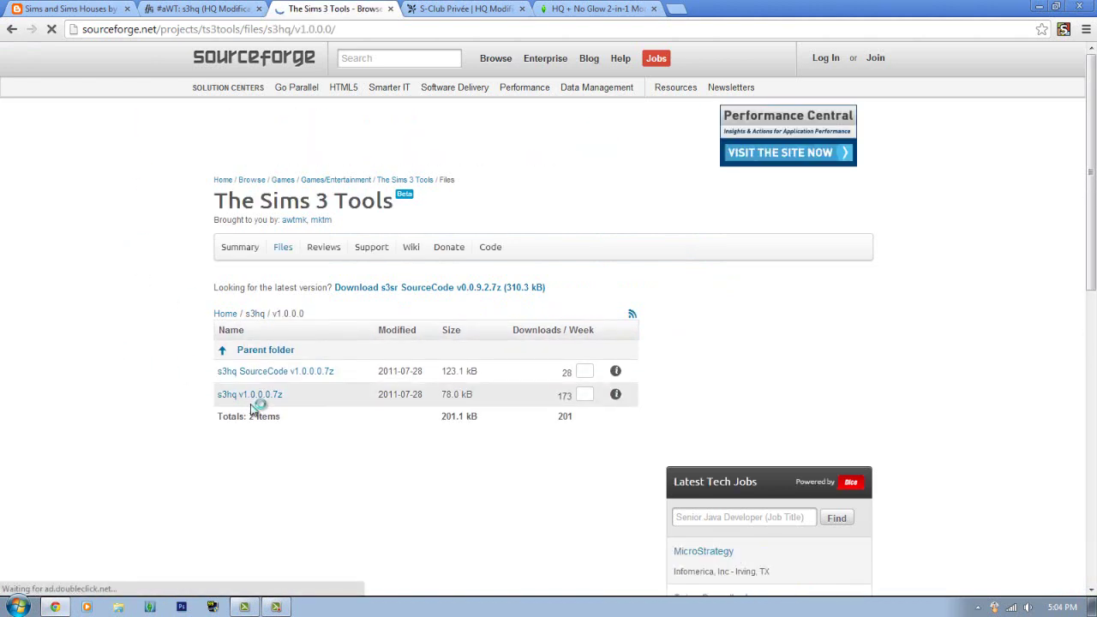
left_click(252, 399)
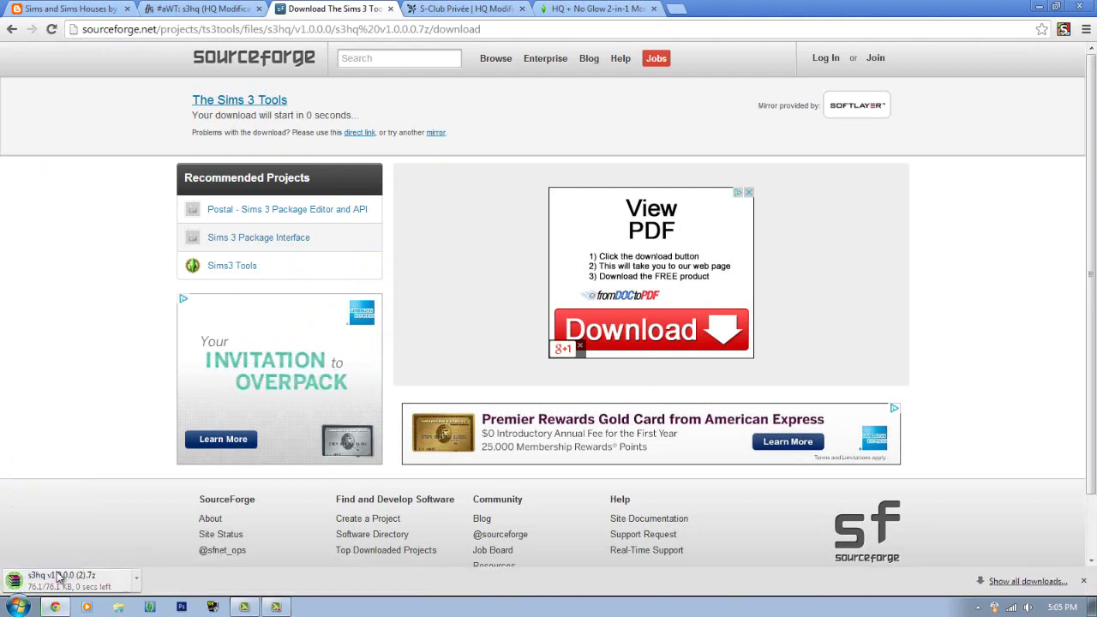
left_click(390, 9)
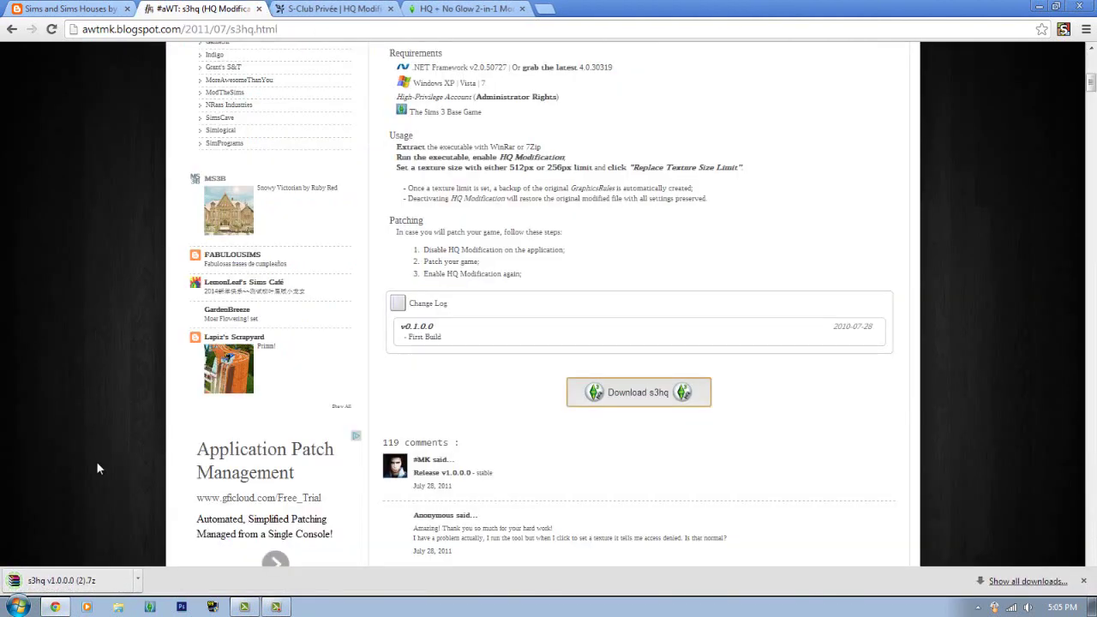
- Open the s3hq archive in WinRAR, read s3hq_About.txt, and launch s3hq.exe
left_click(74, 580)
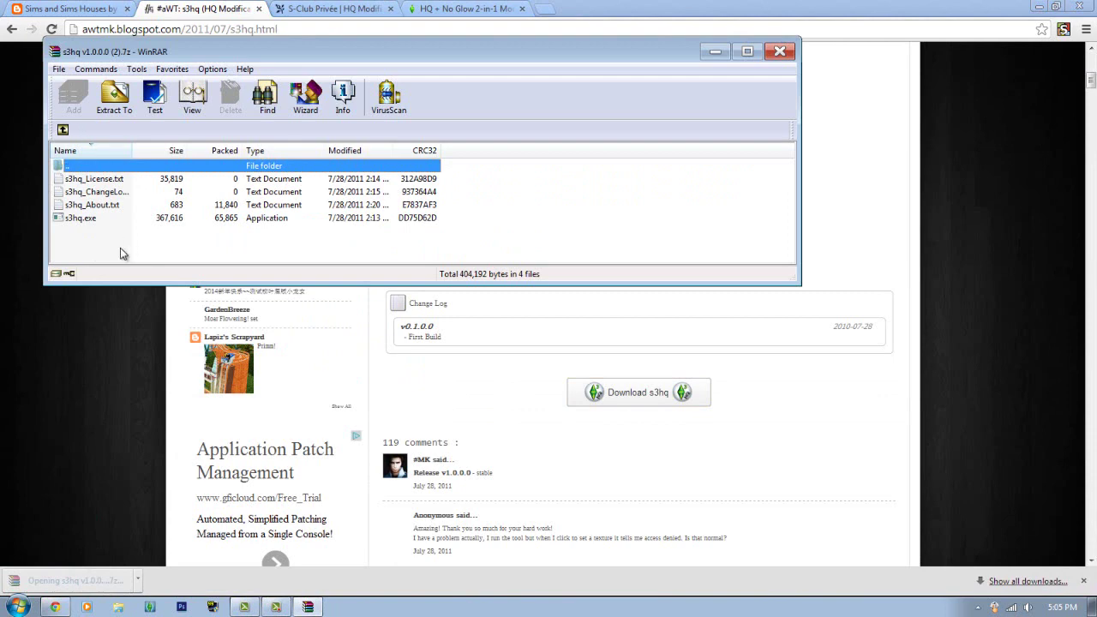
double_click(96, 206)
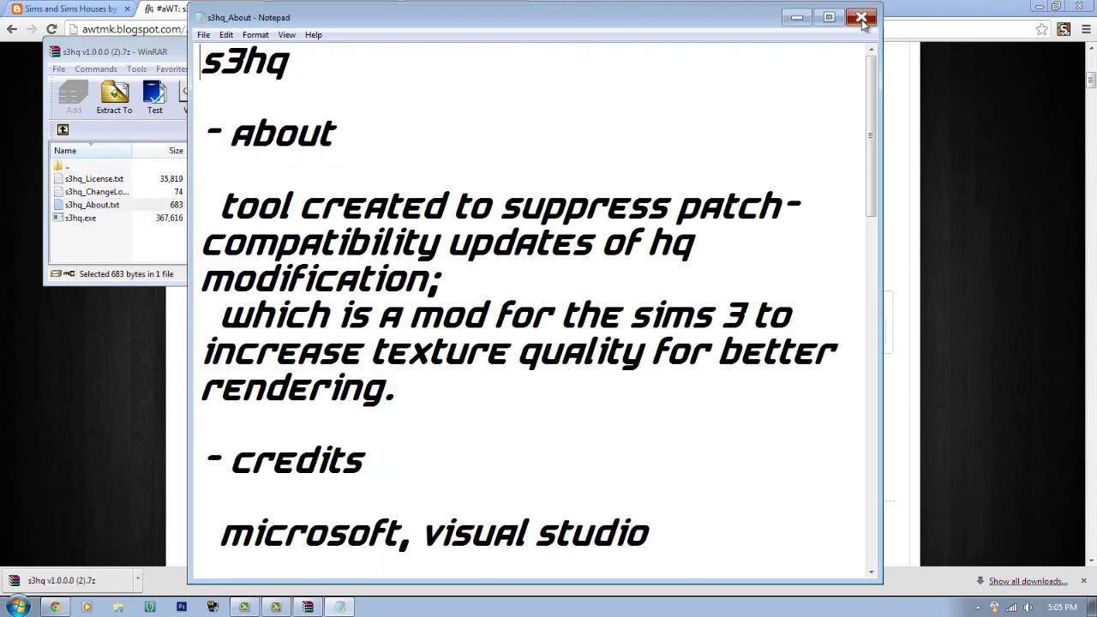
left_click(862, 19)
left_click(86, 219)
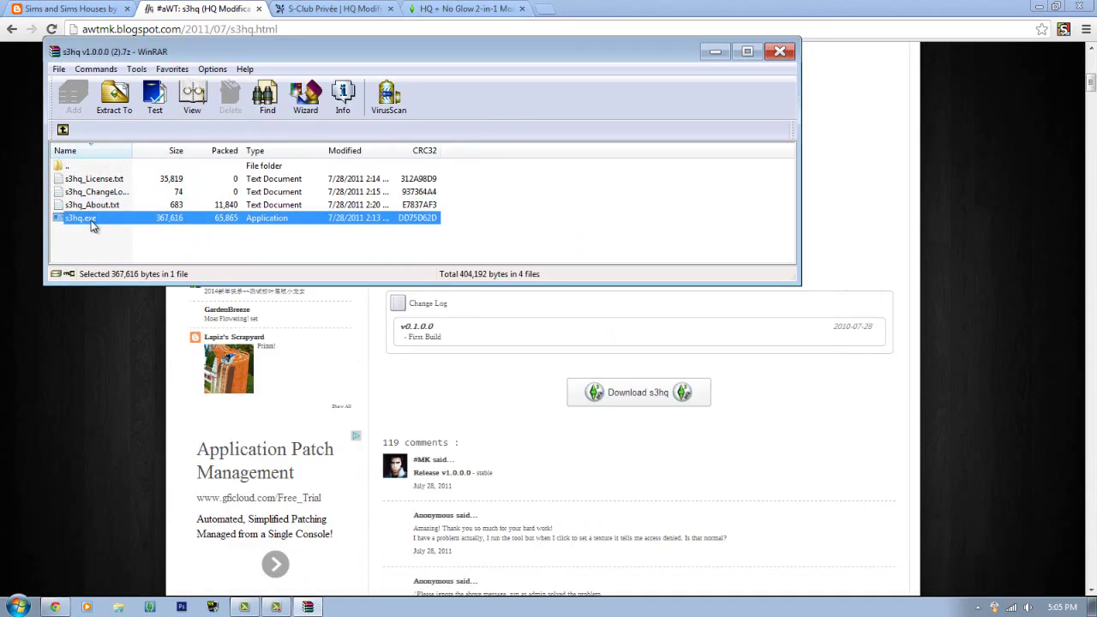
left_click(779, 52)
left_click(1038, 7)
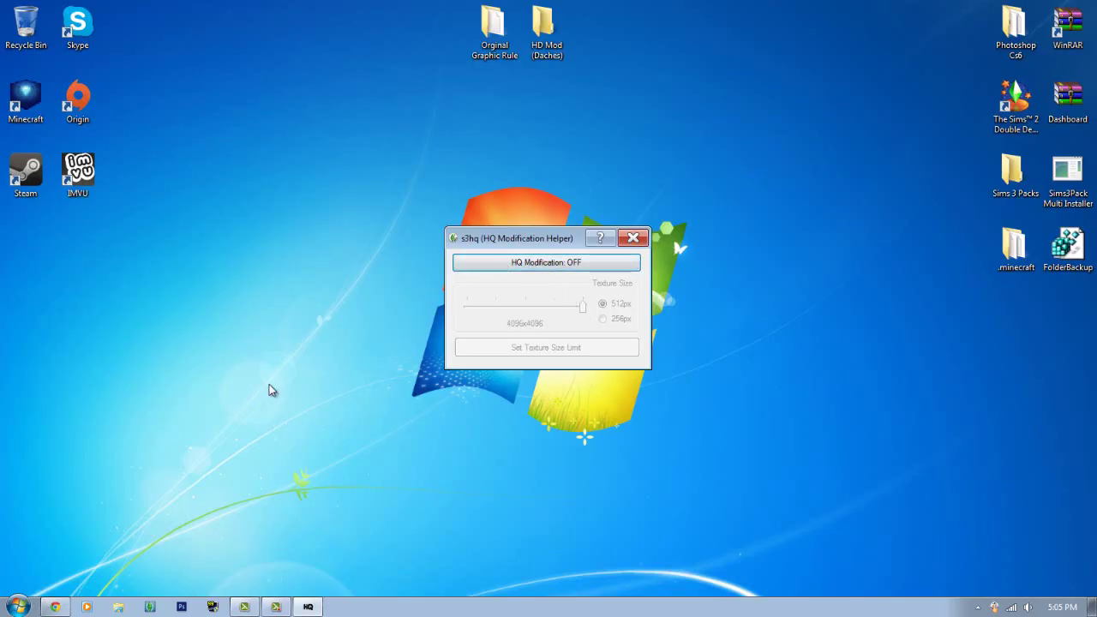
- Turn HQ Modification on and move the texture size slider to 3072x3072
left_click(543, 264)
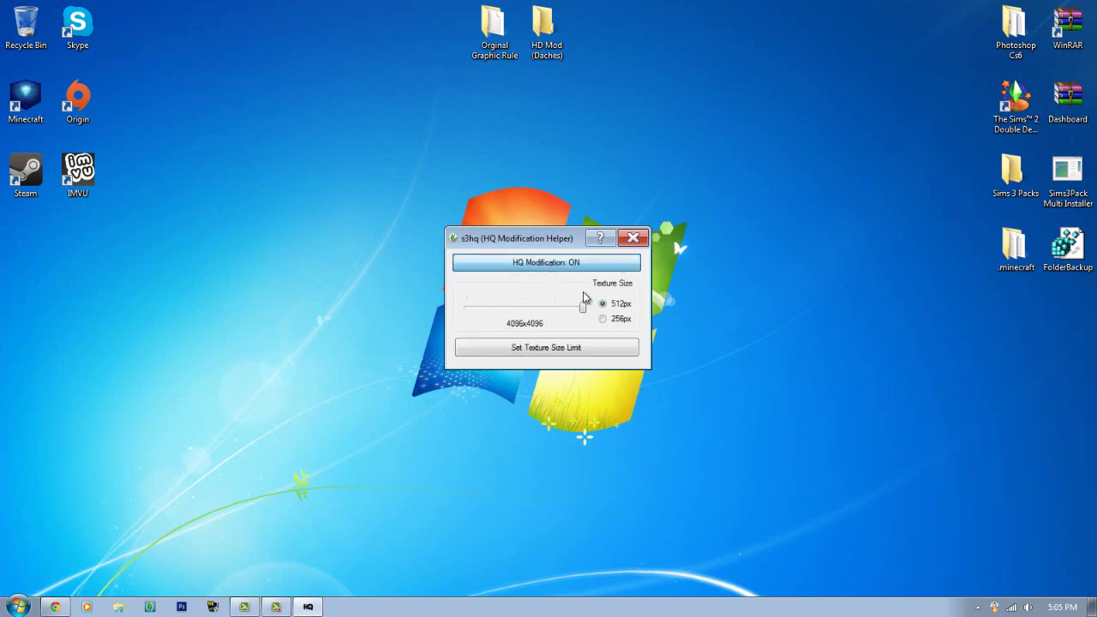
left_click_drag(587, 315, 528, 313)
key("Left")
key("Left")
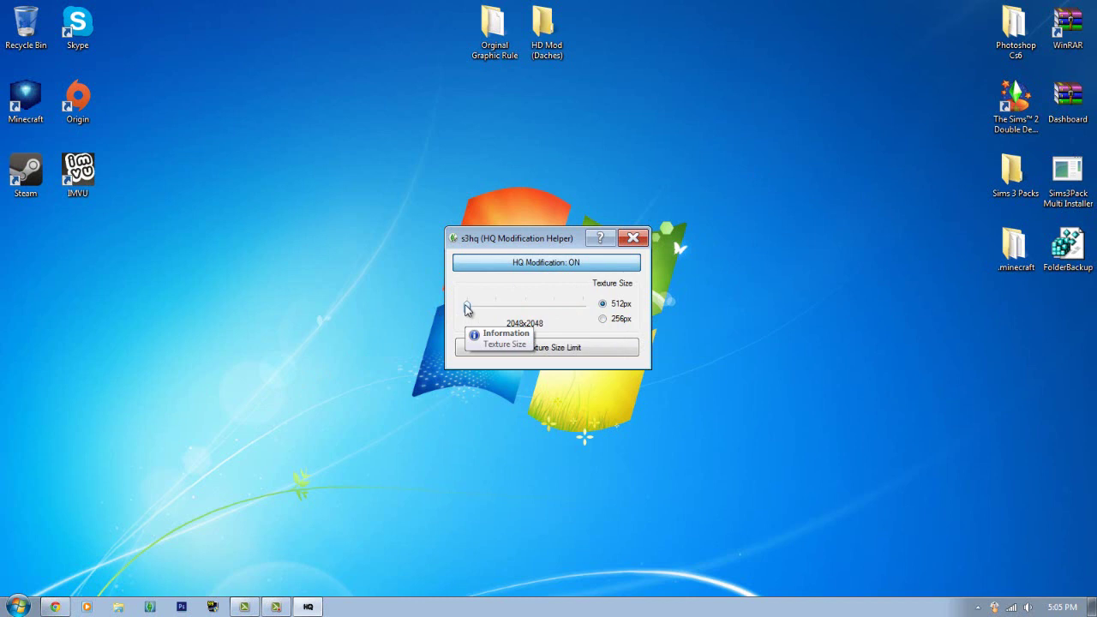
left_click_drag(472, 311, 527, 315)
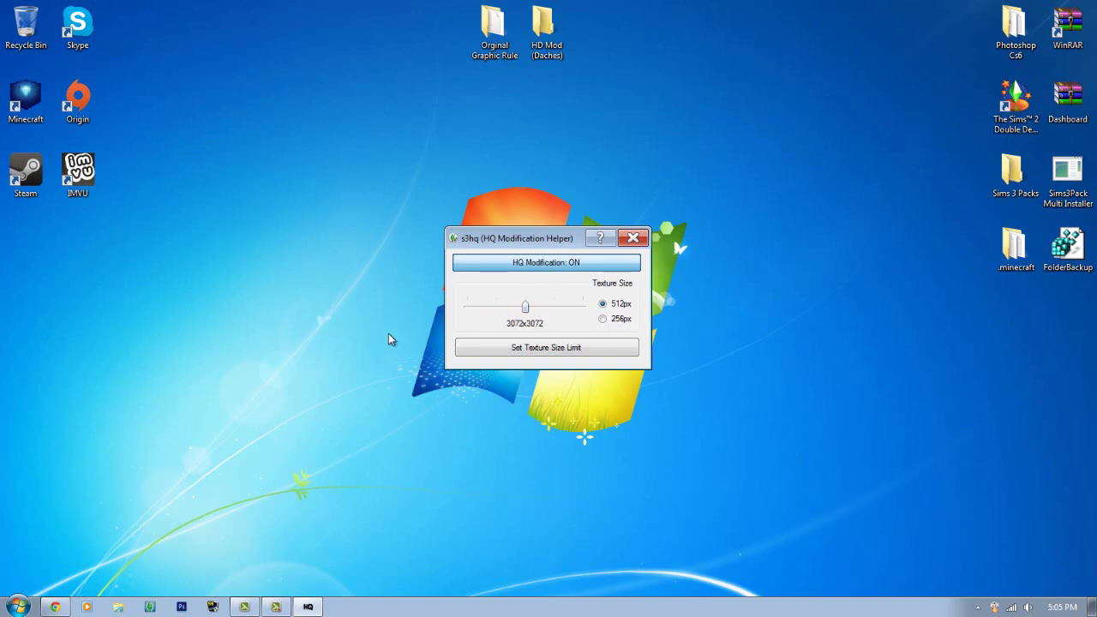
mouse_move(525, 306)
left_mouse_down()
mouse_move(499, 313)
mouse_move(581, 306)
mouse_move(533, 314)
mouse_move(580, 327)
mouse_move(530, 322)
left_mouse_up()
mouse_move(525, 309)
left_mouse_down()
mouse_move(552, 307)
mouse_move(526, 309)
left_mouse_up()
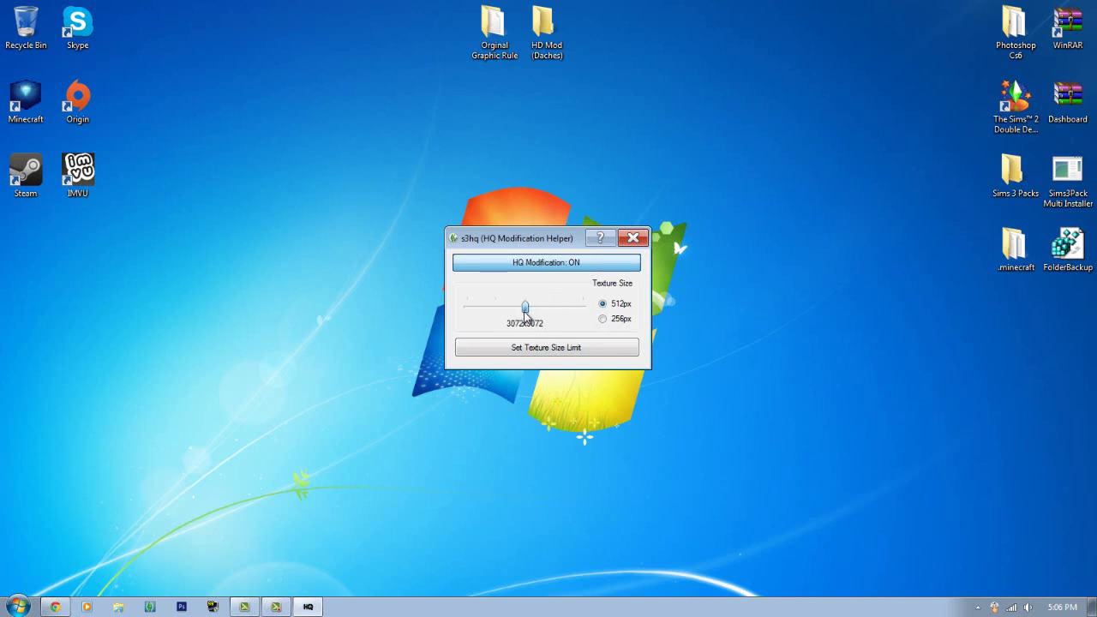
- Apply the 3072x3072 texture size limit, switch HQ Modification off, and close s3hq
left_click(552, 348)
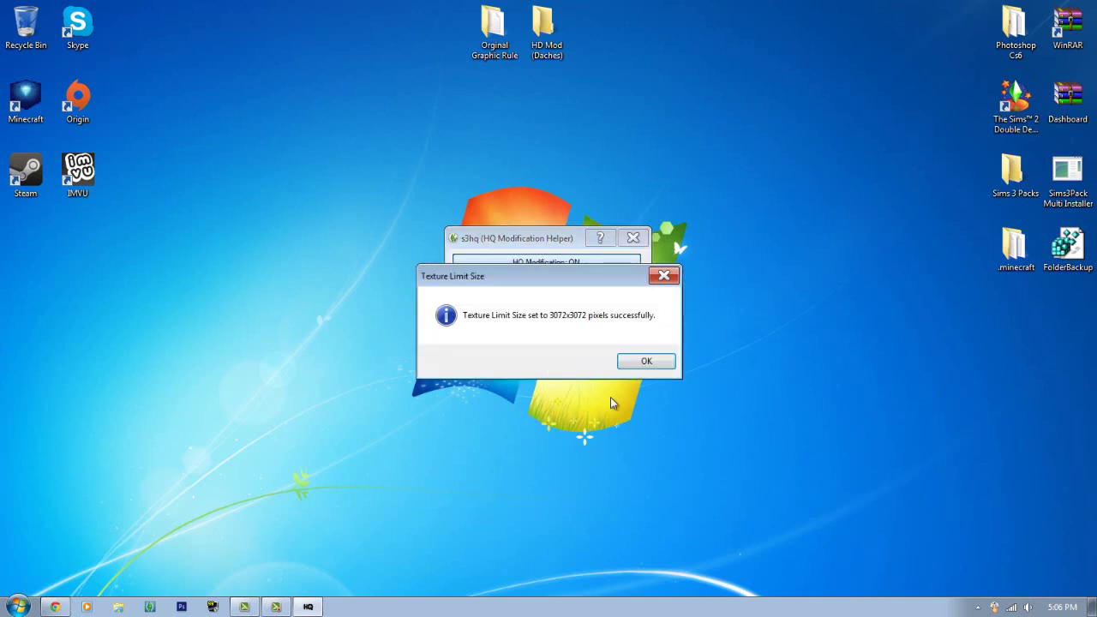
left_click(659, 363)
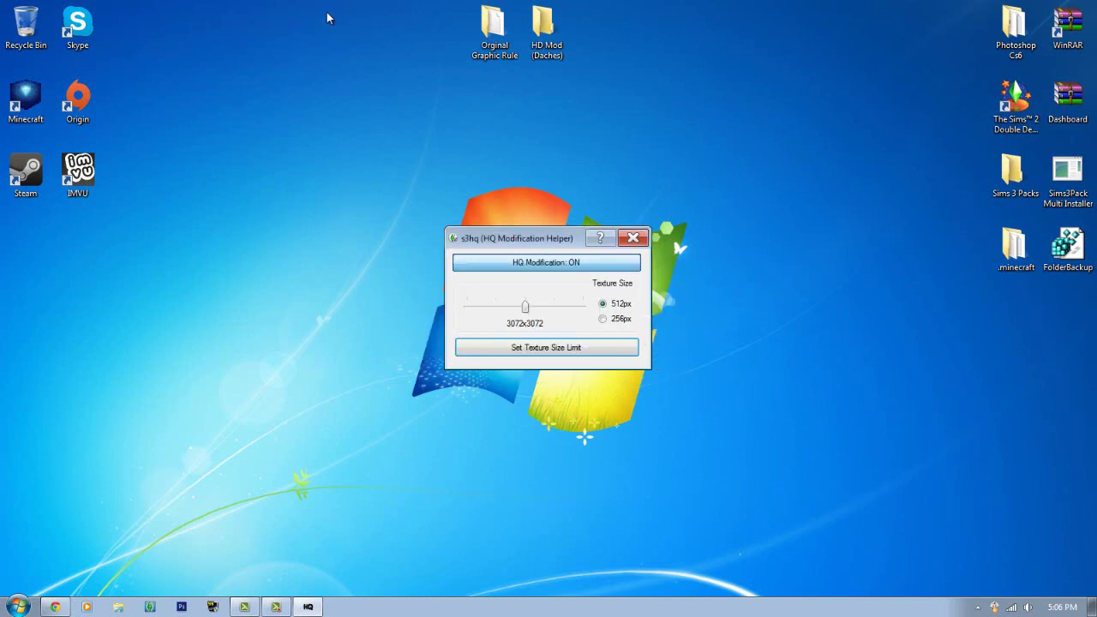
left_click(553, 262)
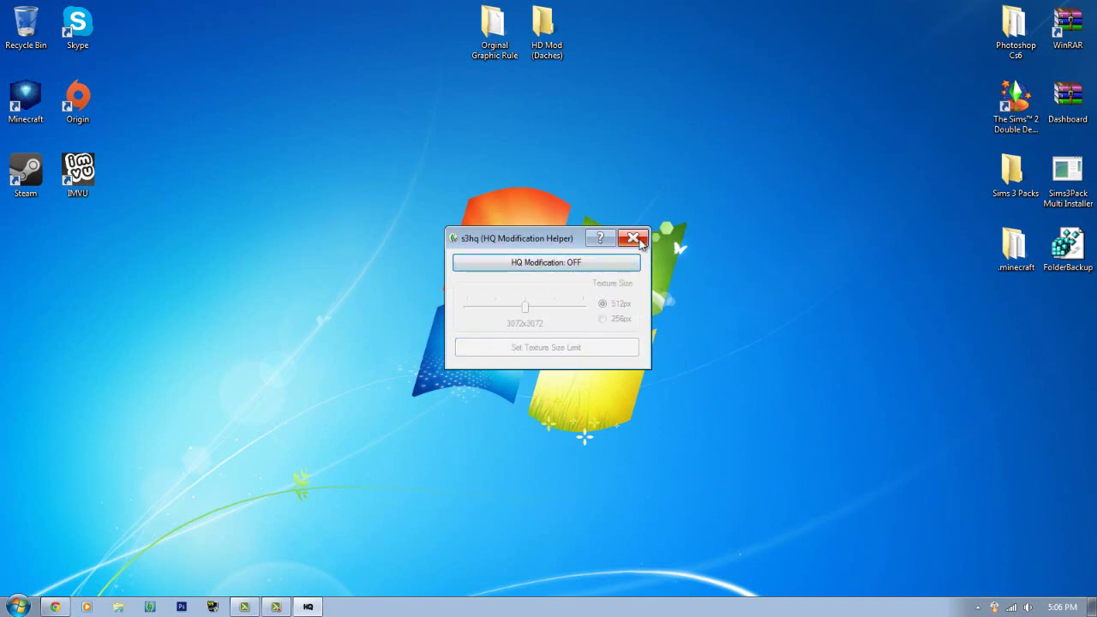
key("alt+F4")
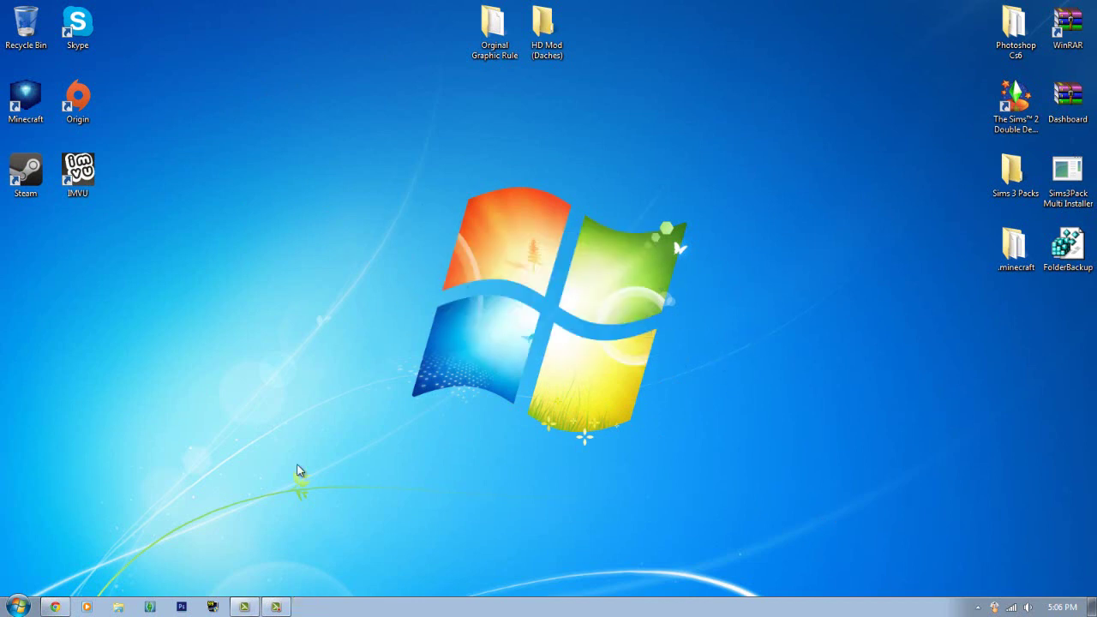
- Back in Chrome, glance at the HD Mod 1.66 patch post, then return to the S-Club HQ page
left_click(55, 607)
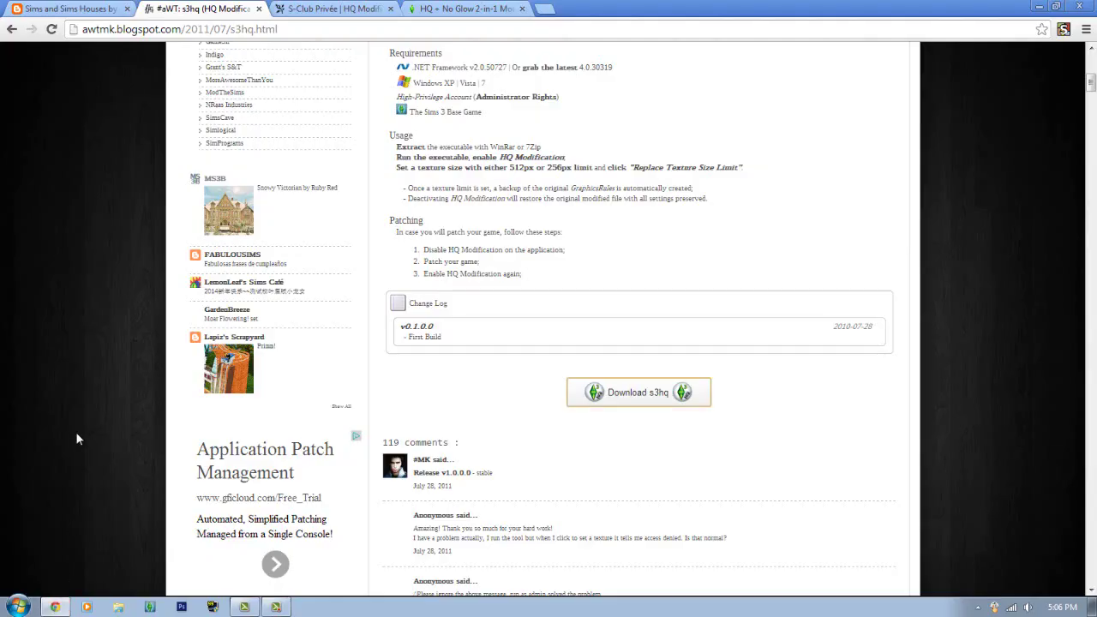
scroll(76, 431, "up", 6)
scroll(82, 431, "down", 6)
scroll(83, 430, "up", 4)
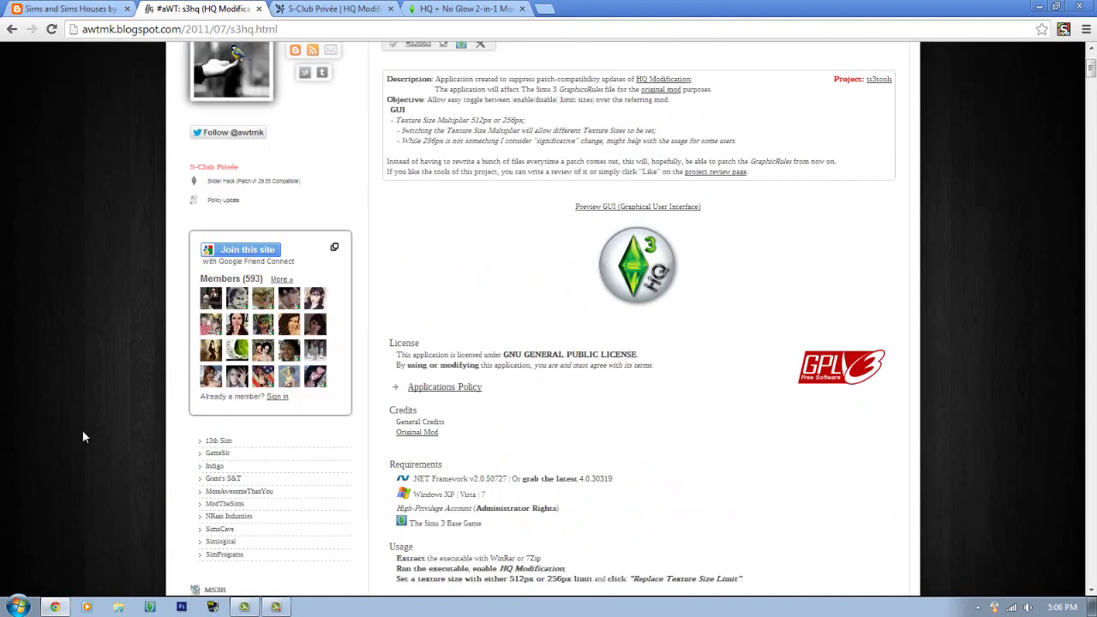
scroll(82, 430, "up", 3)
left_click(314, 10)
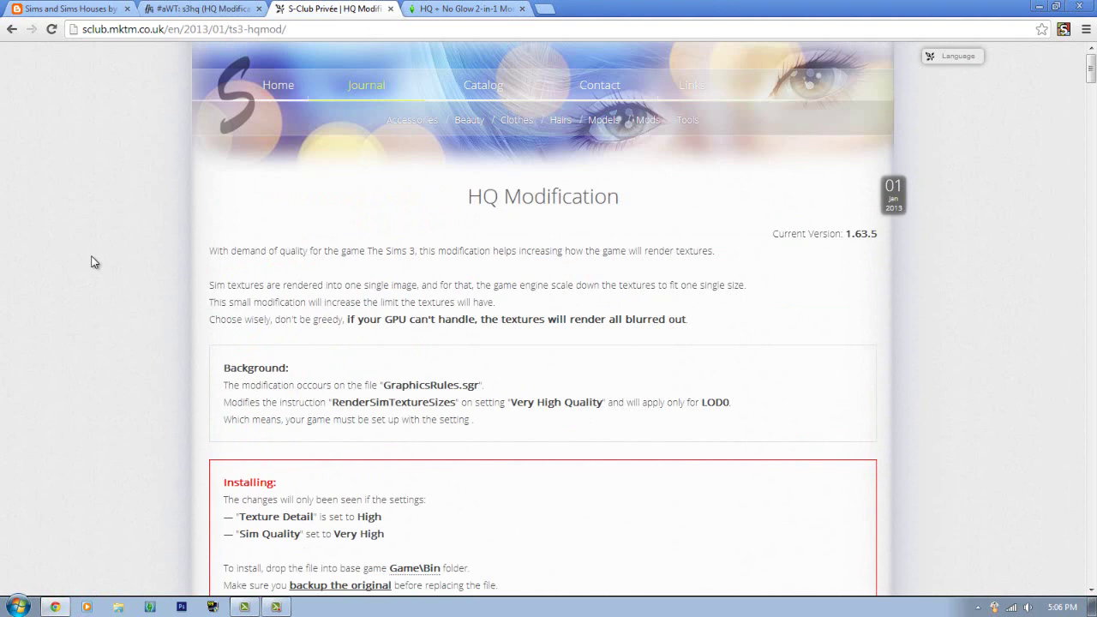
left_click(67, 8)
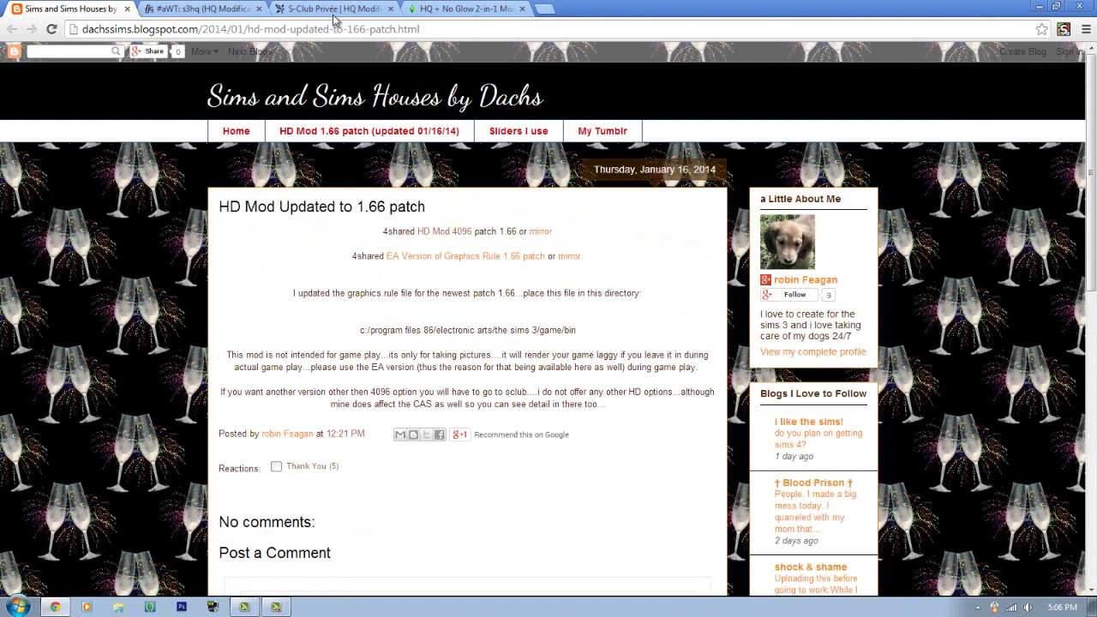
left_click(334, 10)
scroll(165, 163, "down", 3)
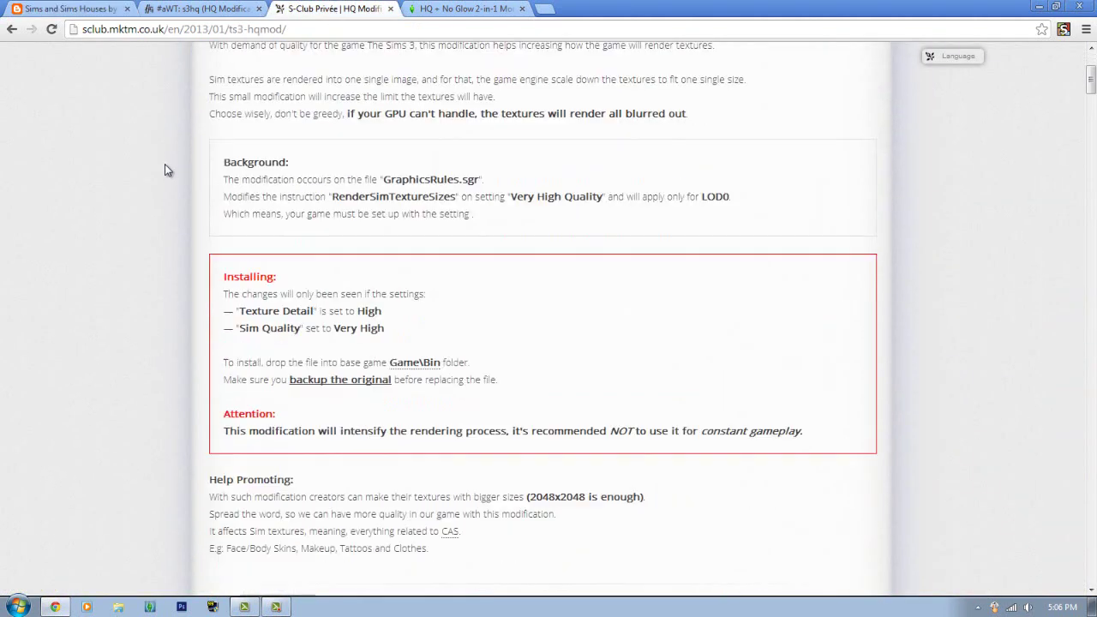
scroll(179, 197, "up", 2)
scroll(318, 394, "down", 3)
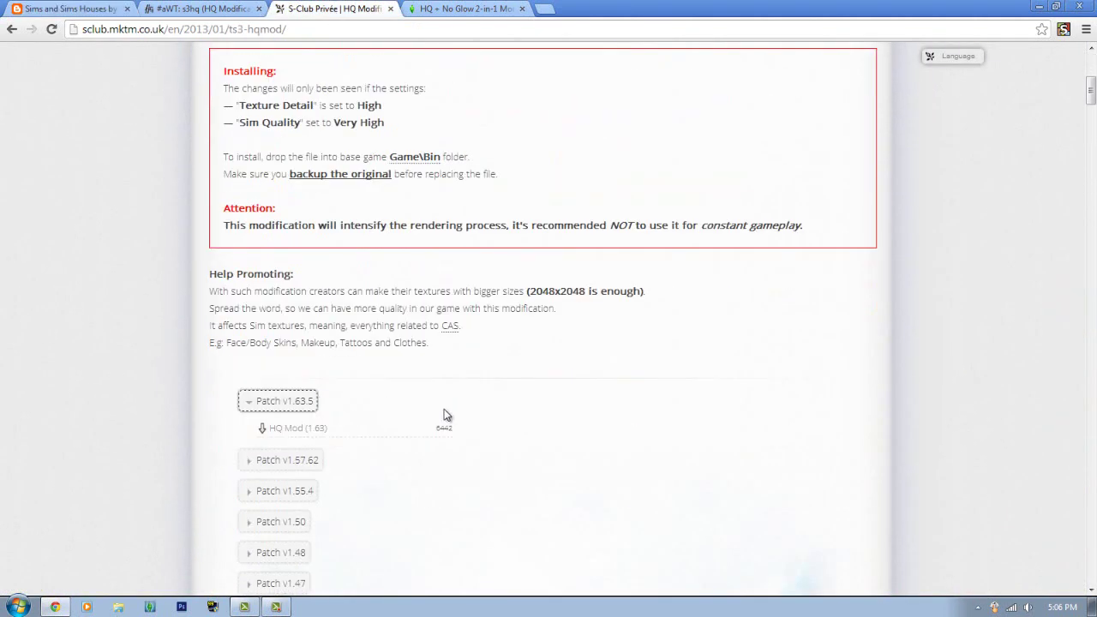
scroll(638, 429, "down", 2)
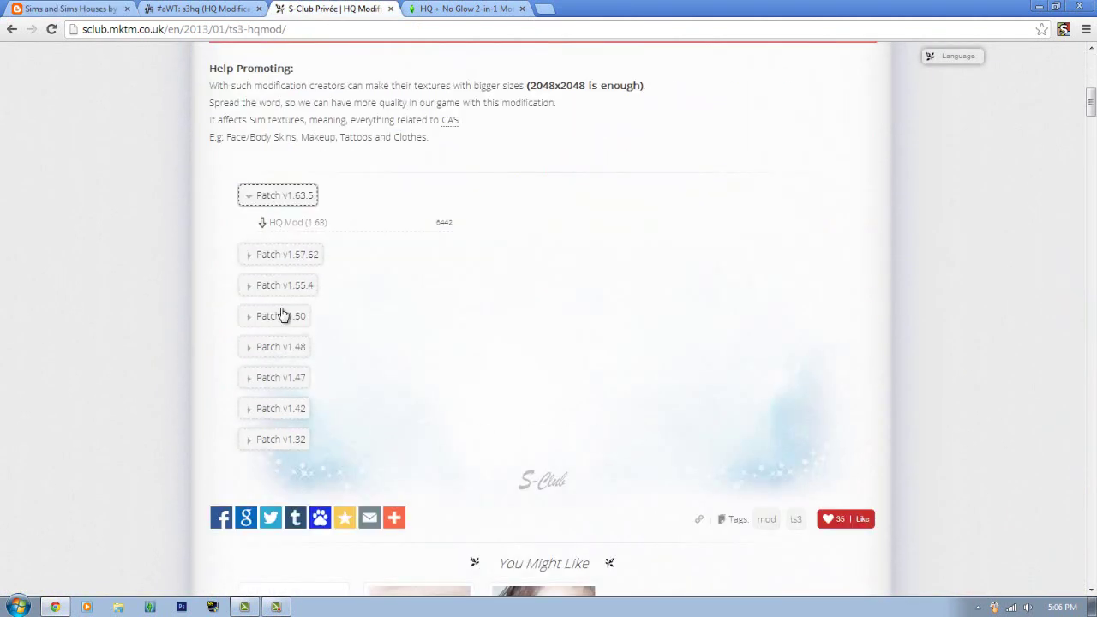
- Expand Patch v1.57.62, v1.55.4, v1.50, v1.48, v1.47 and v1.42 to reveal their downloads
left_click(280, 260)
left_click(274, 315)
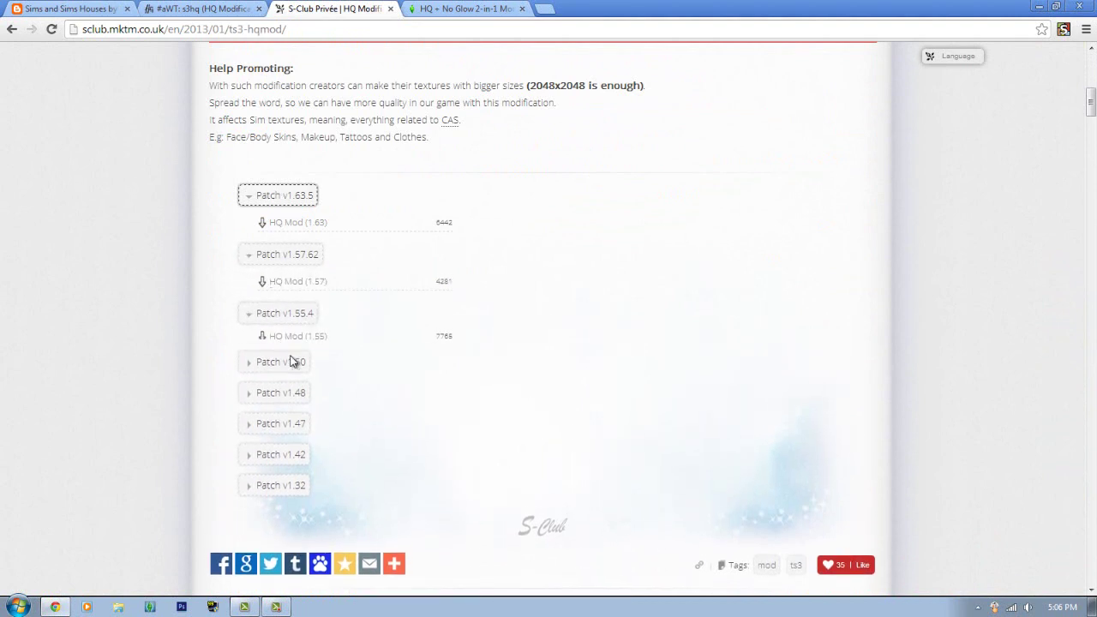
left_click(289, 377)
scroll(290, 382, "down", 1)
left_click(289, 369)
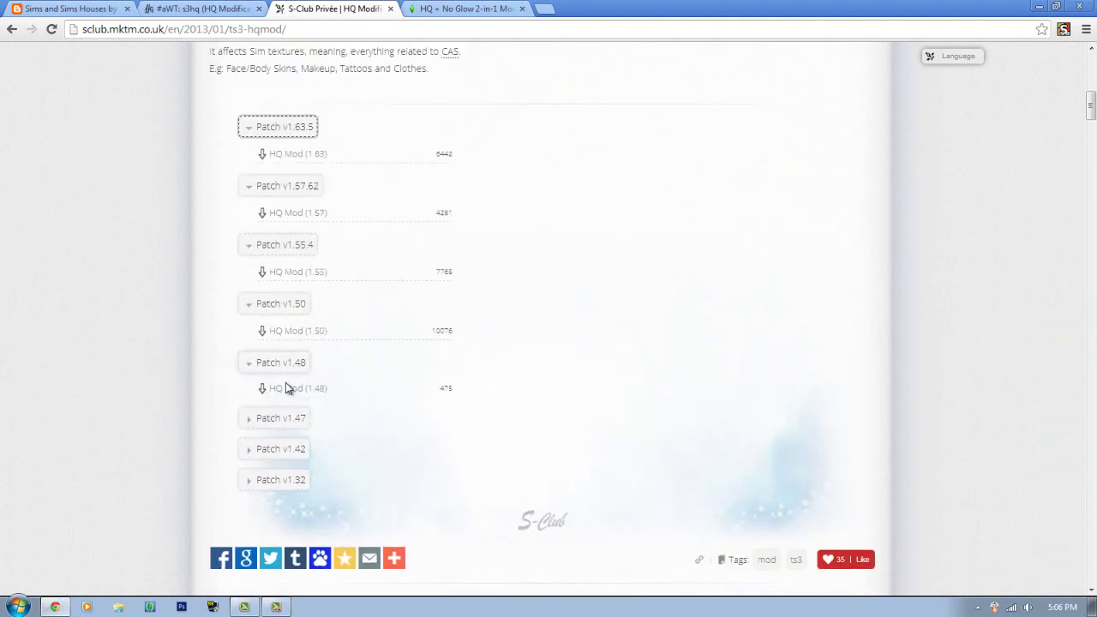
scroll(290, 387, "down", 1)
left_click(287, 355)
left_click(285, 414)
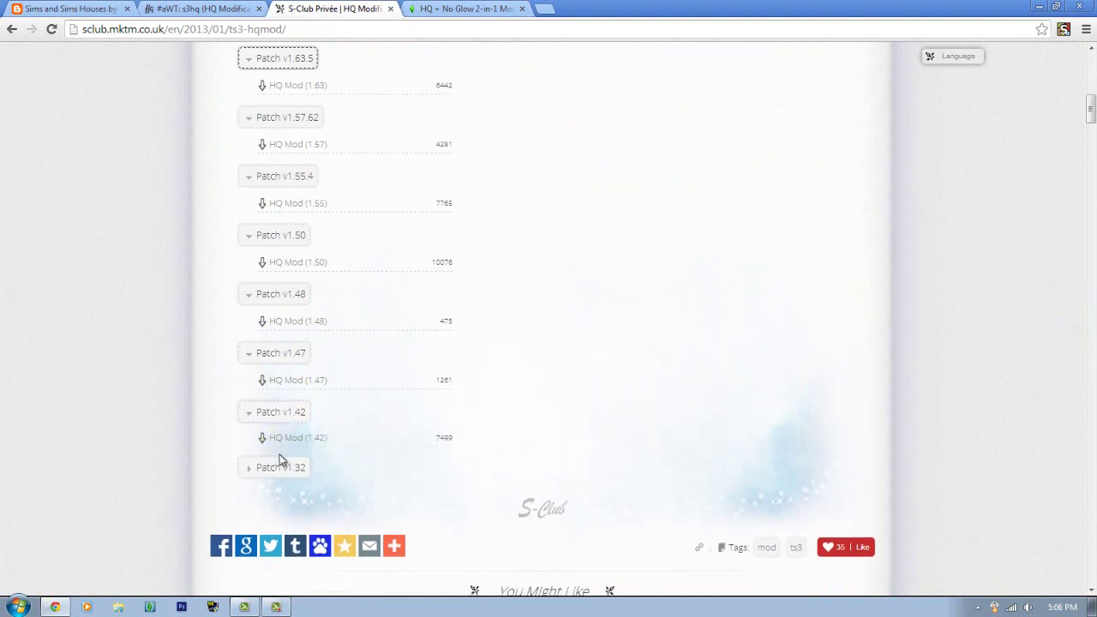
scroll(149, 450, "up", 2)
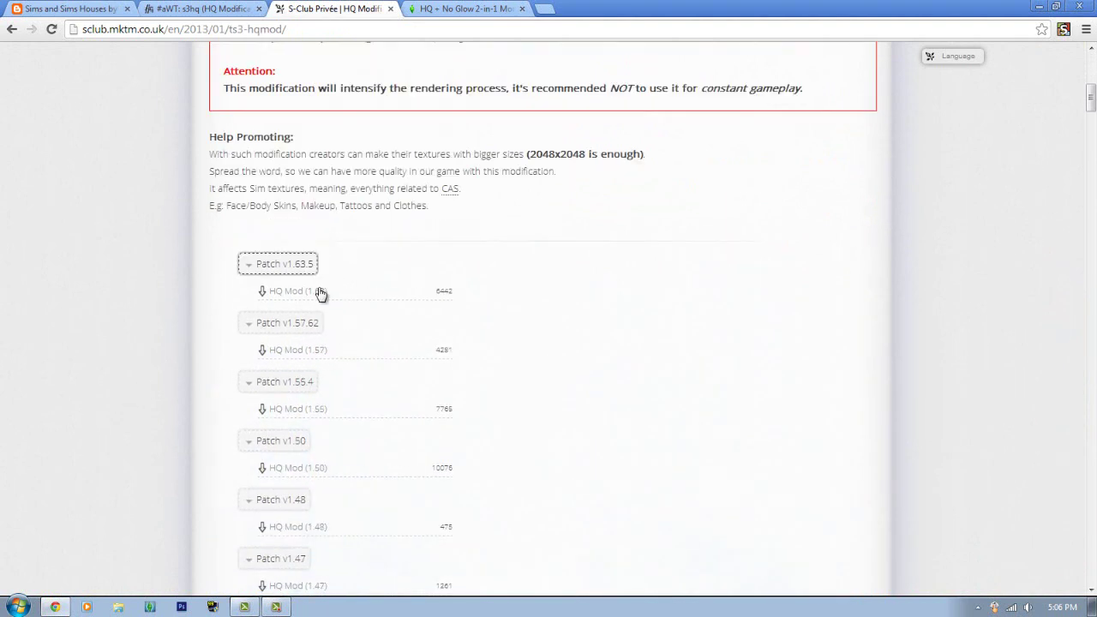
- Download the HQ Mod (1.63) archive, skipping past the adf.ly ad
left_click(300, 297)
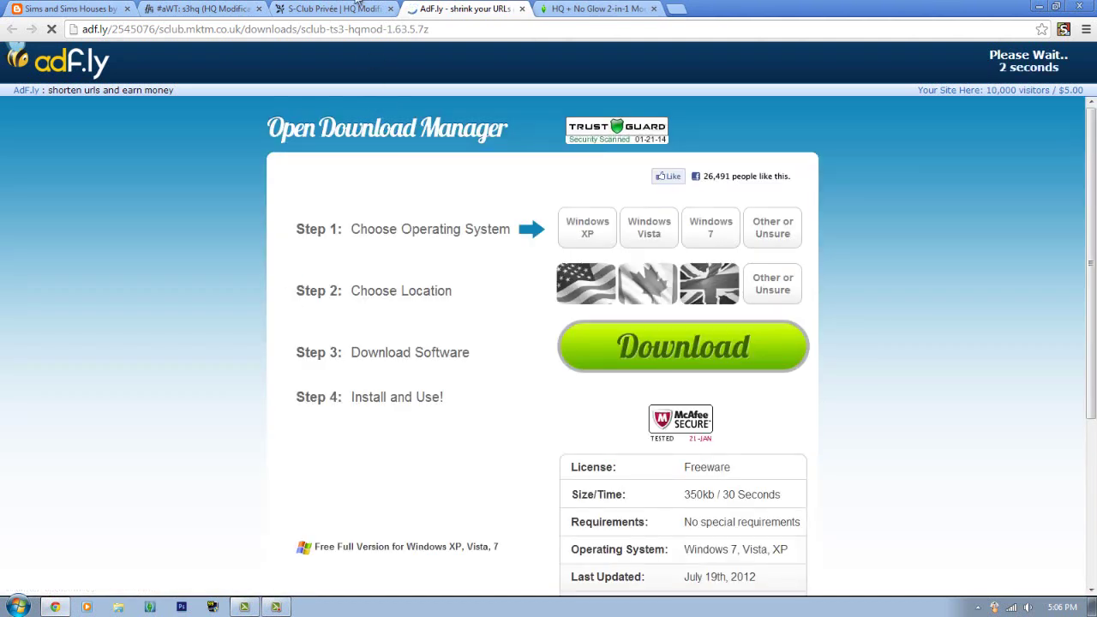
key("ctrl+shift+Tab")
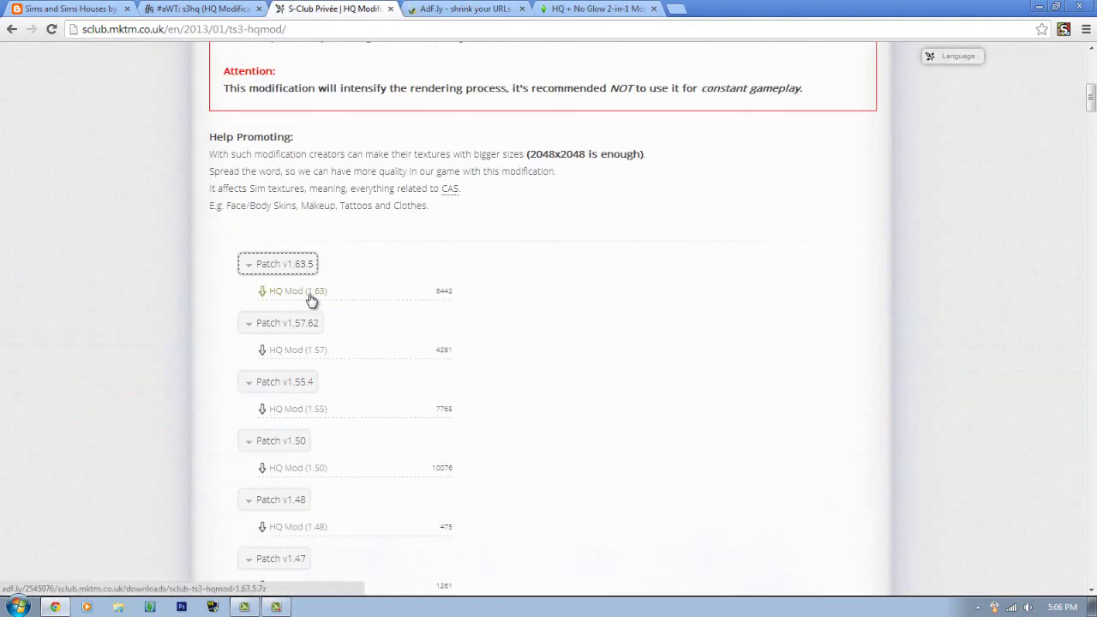
left_click(450, 13)
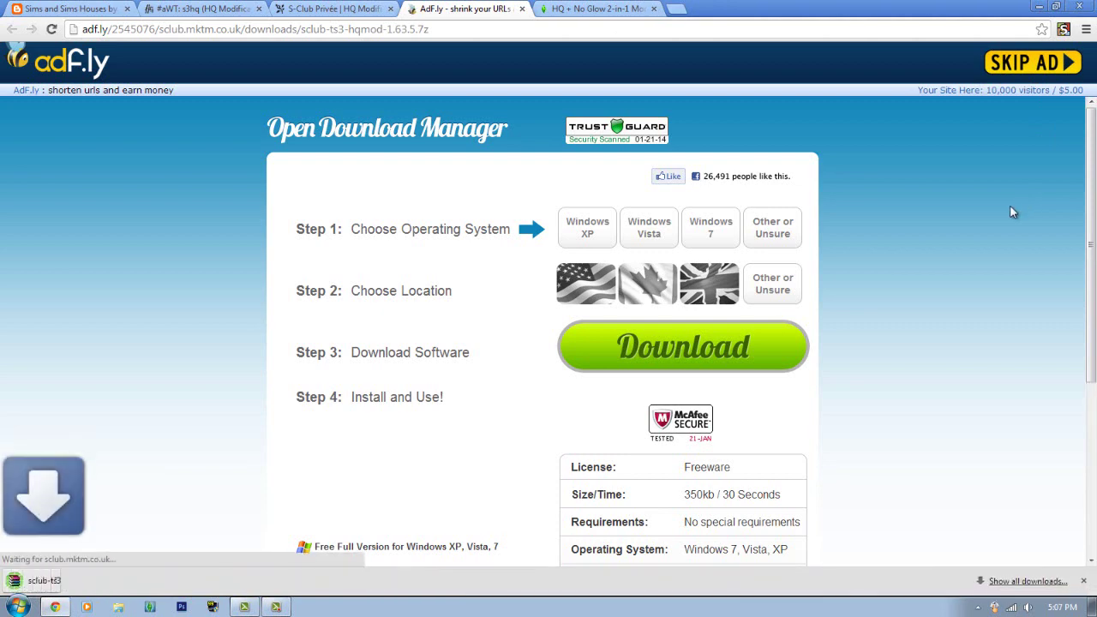
left_click(521, 9)
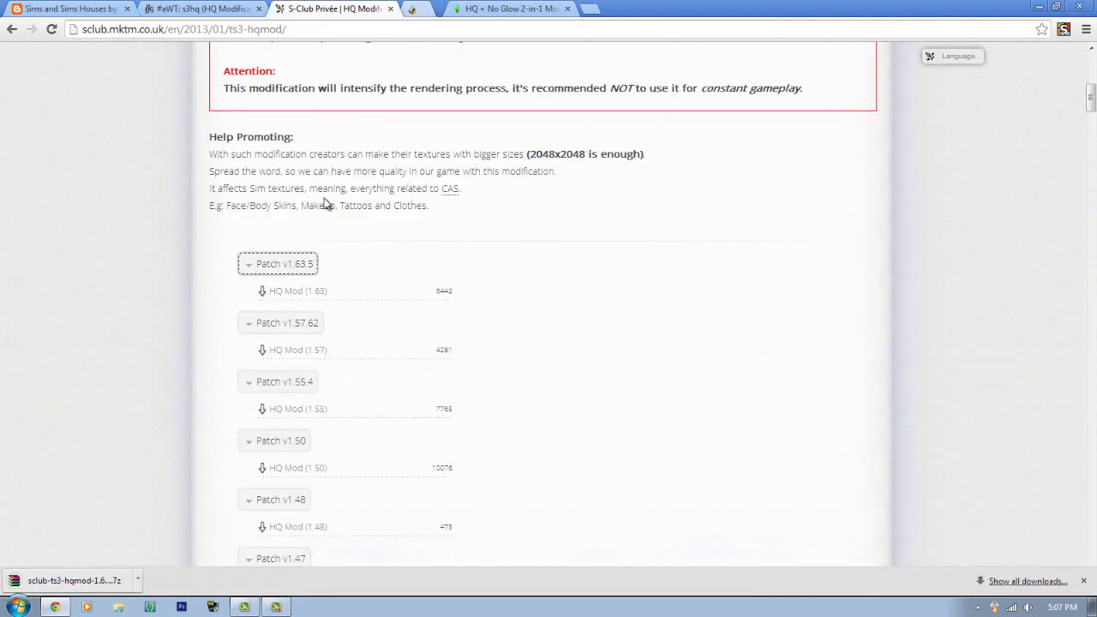
- Open sclub-ts3-hqmod-1.63.5.7z in WinRAR, view its 3072px folder, then close WinRAR
left_click(73, 580)
scroll(100, 214, "down", 3)
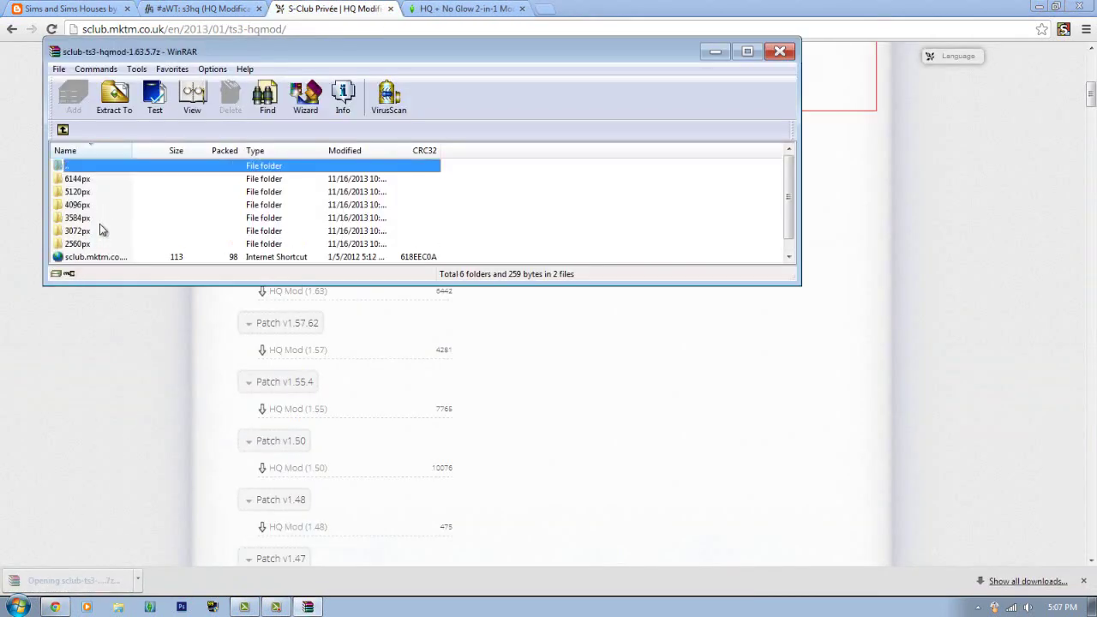
scroll(99, 235, "up", 3)
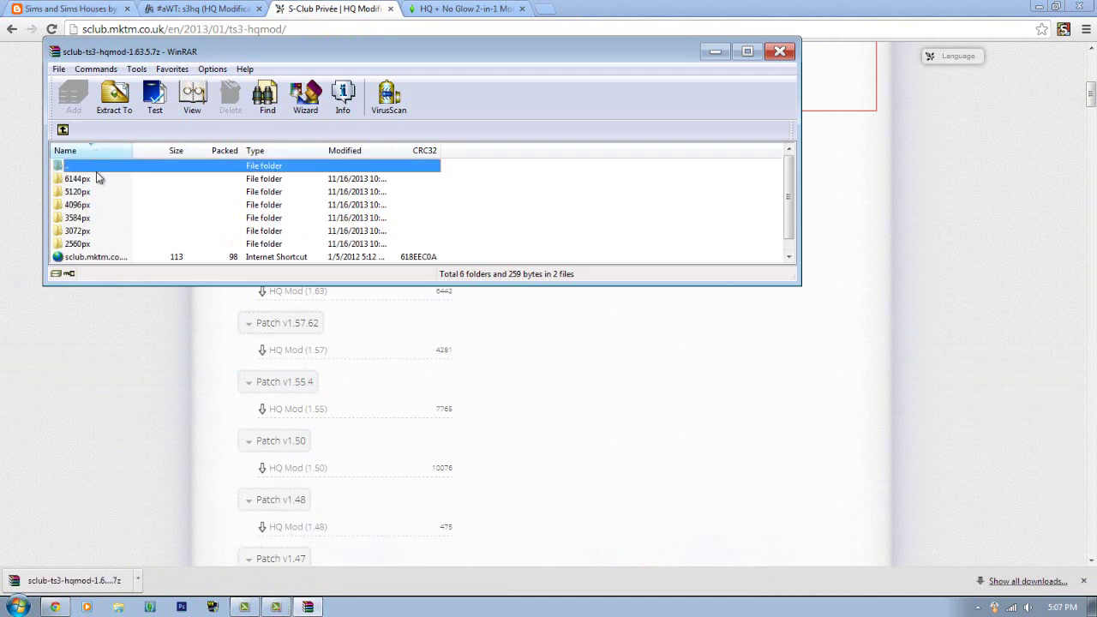
double_click(81, 231)
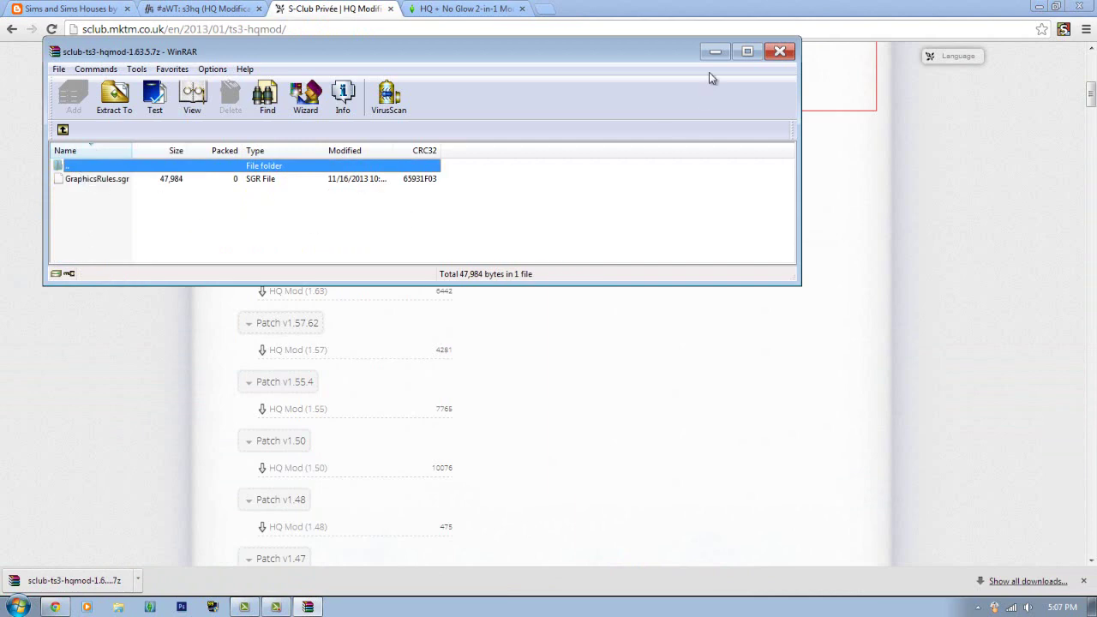
left_click(780, 51)
left_click(1038, 6)
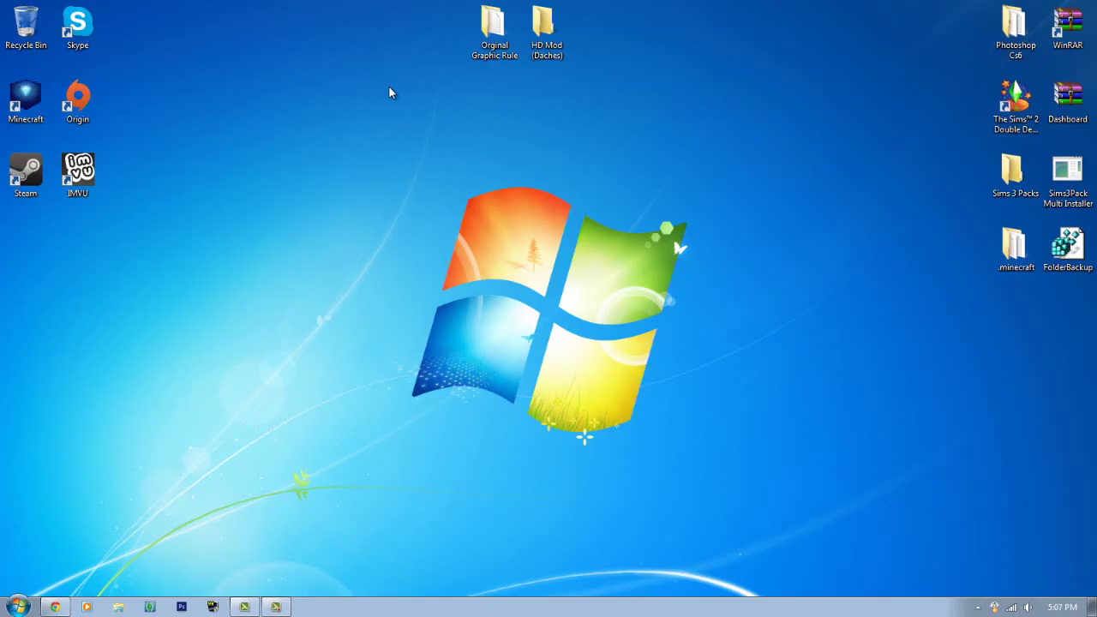
left_click_drag(389, 92, 703, 6)
left_click(656, 98)
left_click(562, 53)
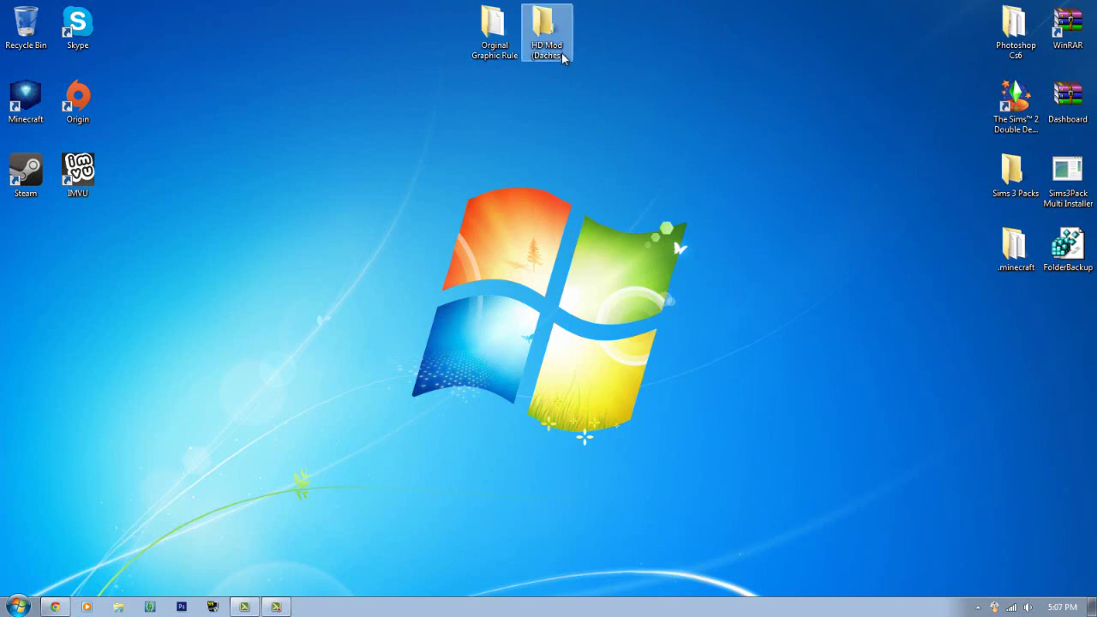
right_click(553, 55)
key("m")
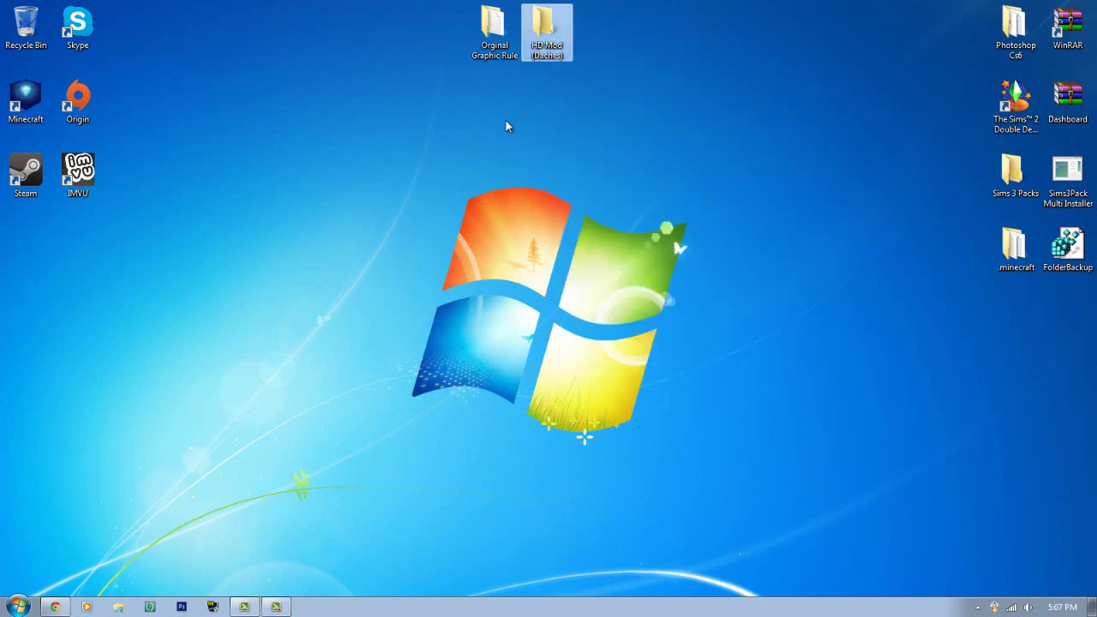
left_click(350, 280)
left_click_drag(529, 131, 739, 13)
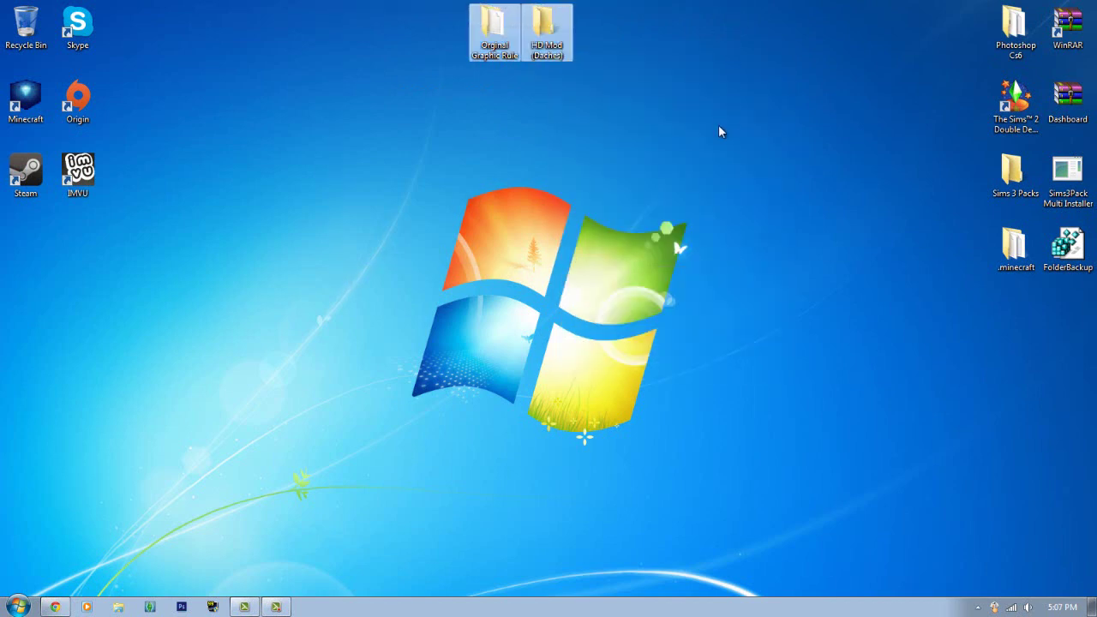
left_click(719, 125)
left_click_drag(491, 34, 442, 193)
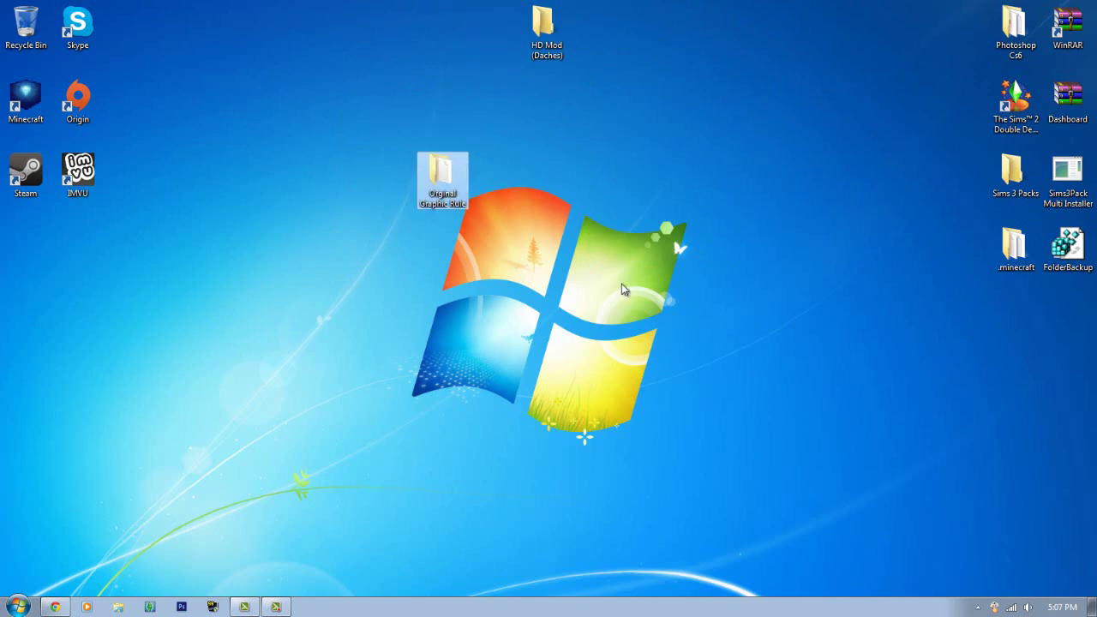
left_click(319, 277)
left_click_drag(320, 277, 675, 99)
left_click_drag(304, 341, 283, 308)
left_click_drag(257, 338, 738, 131)
left_click(634, 252)
left_click_drag(441, 176, 390, 253)
left_click_drag(323, 385, 602, 157)
left_click(592, 167)
left_click(369, 261)
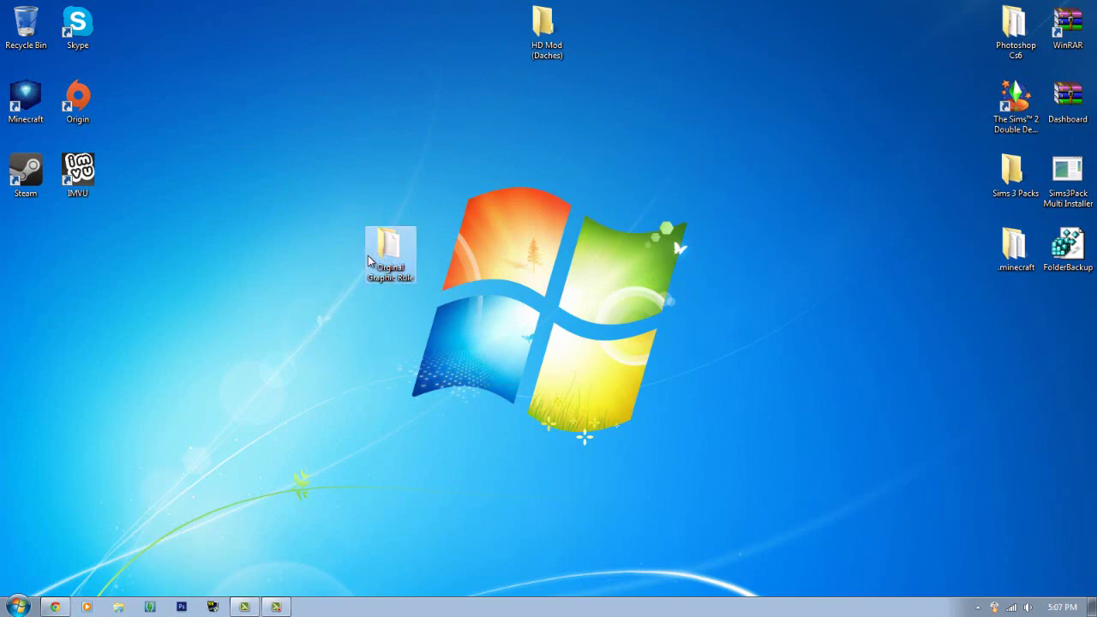
double_click(369, 261)
left_click_drag(505, 7, 397, 130)
left_click(641, 135)
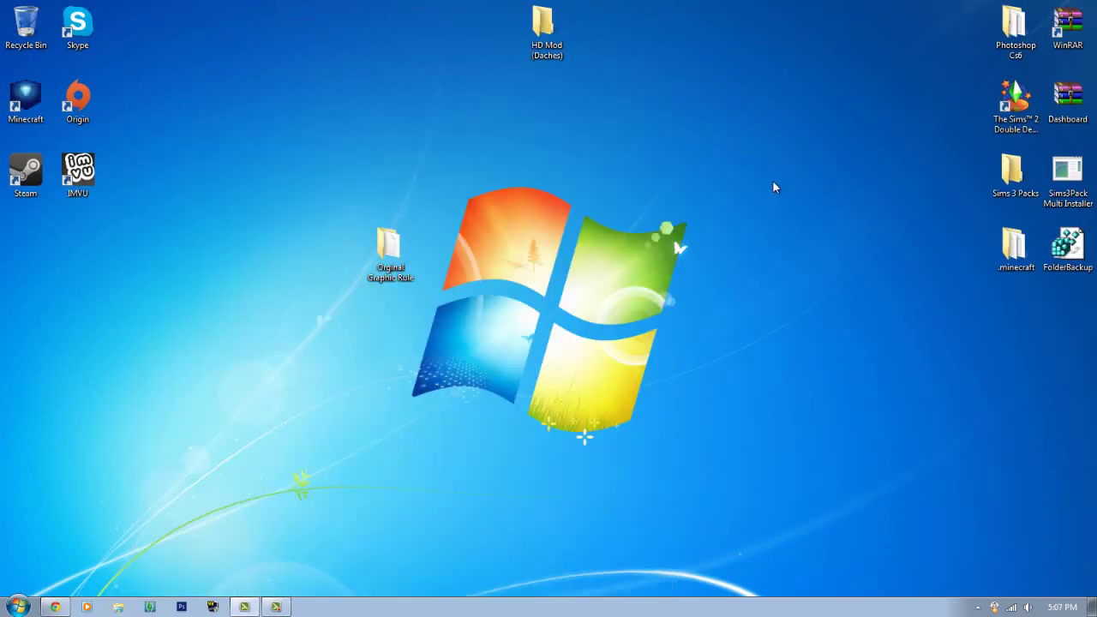
left_click_drag(276, 377, 725, 169)
left_click_drag(520, 163, 260, 429)
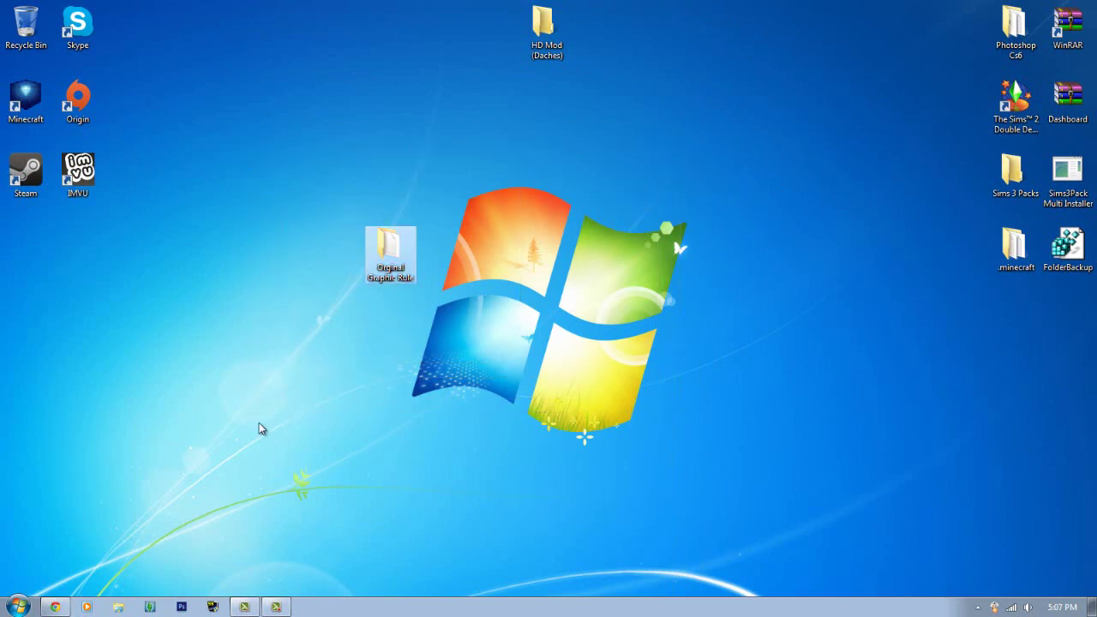
left_click_drag(763, 134, 632, 135)
left_click_drag(390, 249, 495, 25)
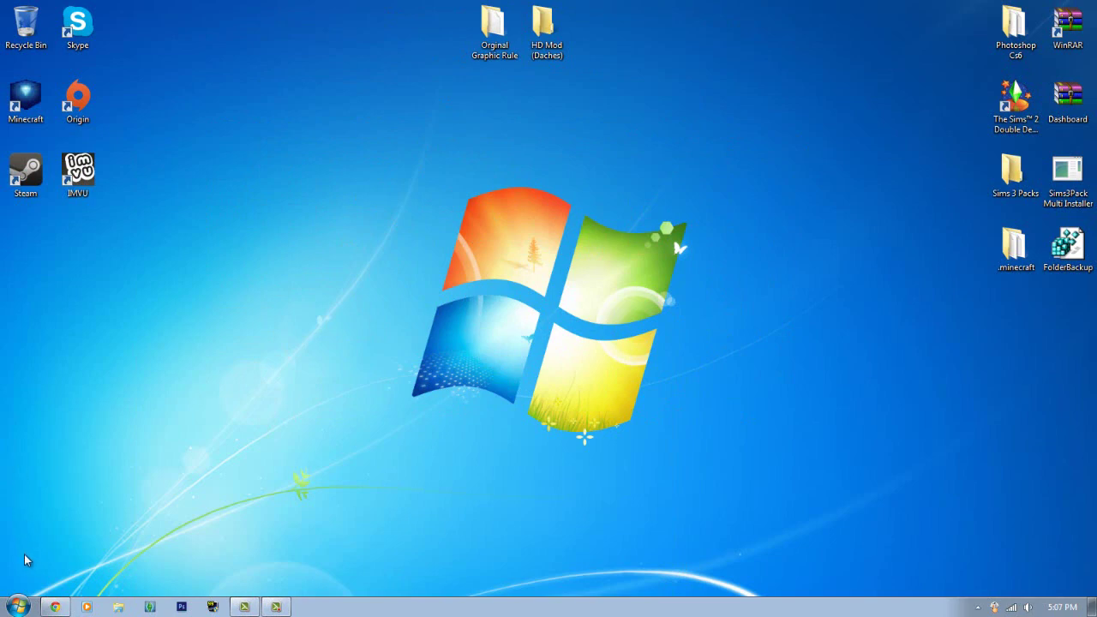
- Bring Chrome back to the HQ + No Glow 2-in-1 Mod post and read its install steps
left_click(54, 607)
left_click(465, 9)
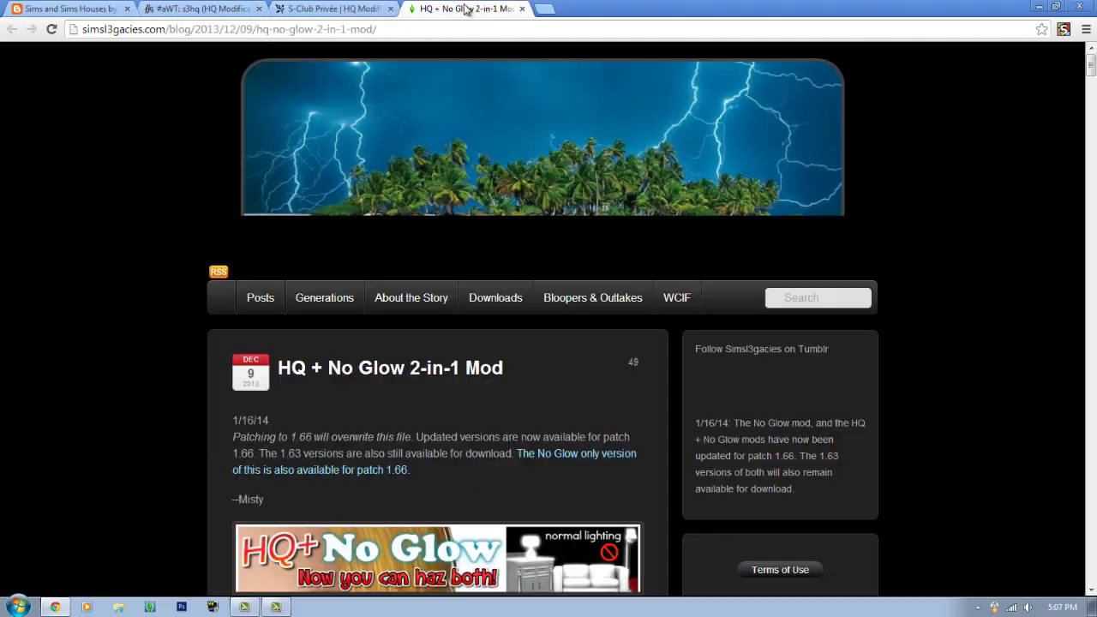
left_click(290, 9)
left_click(463, 9)
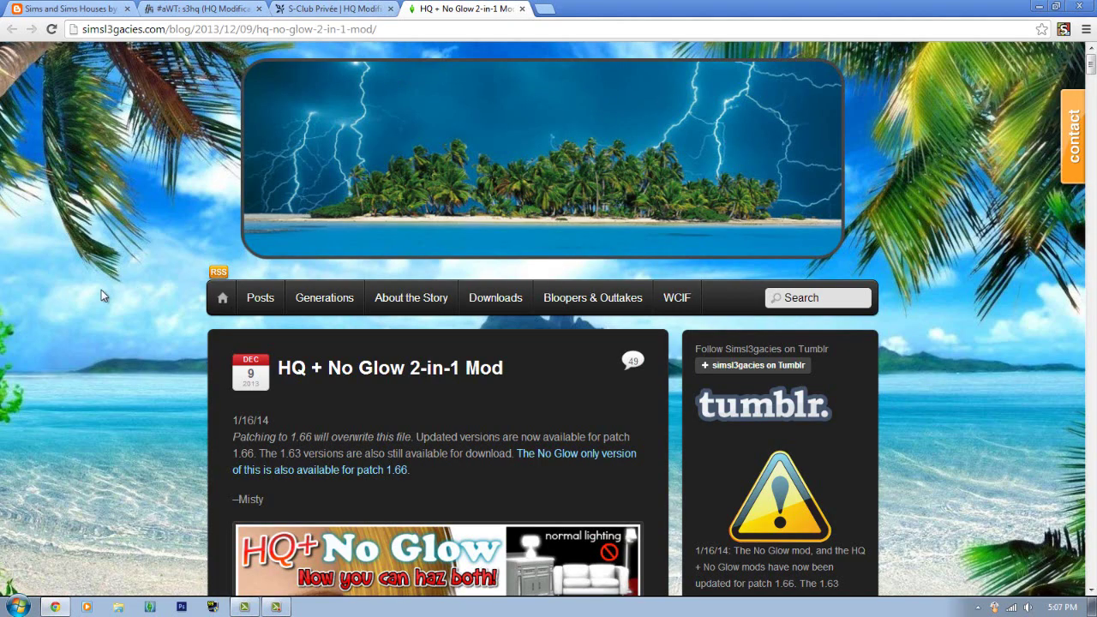
scroll(101, 291, "down", 3)
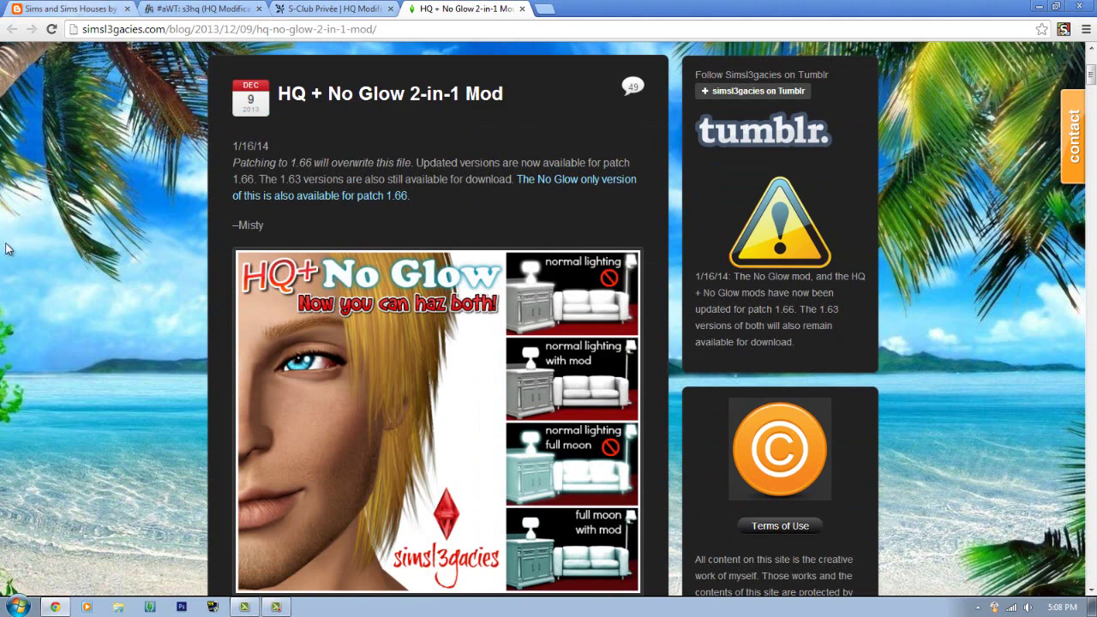
scroll(122, 327, "up", 3)
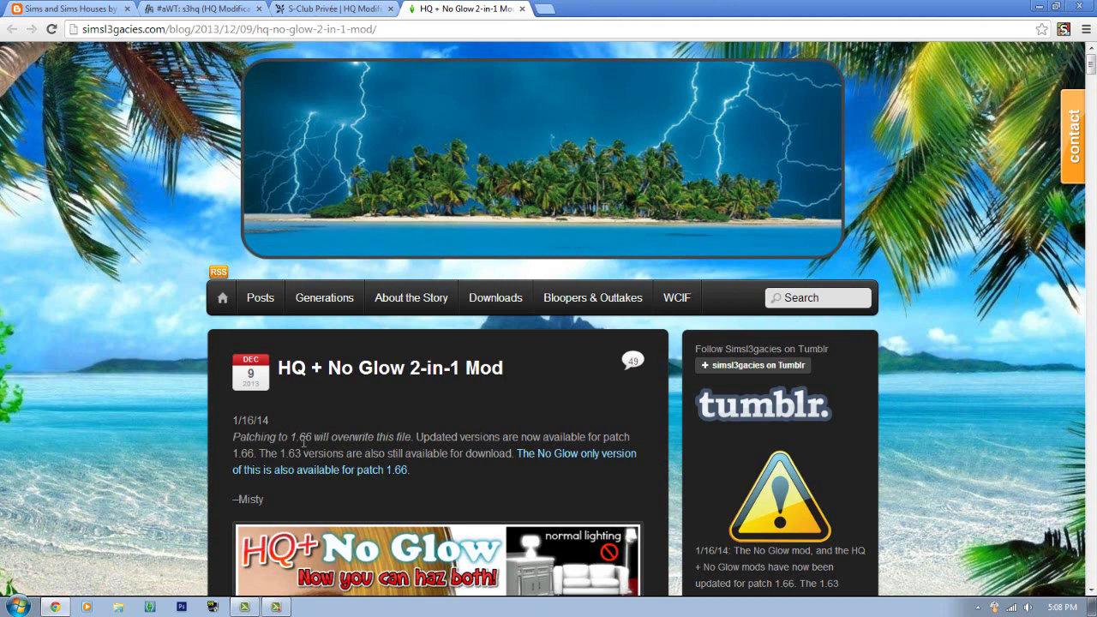
scroll(539, 446, "down", 4)
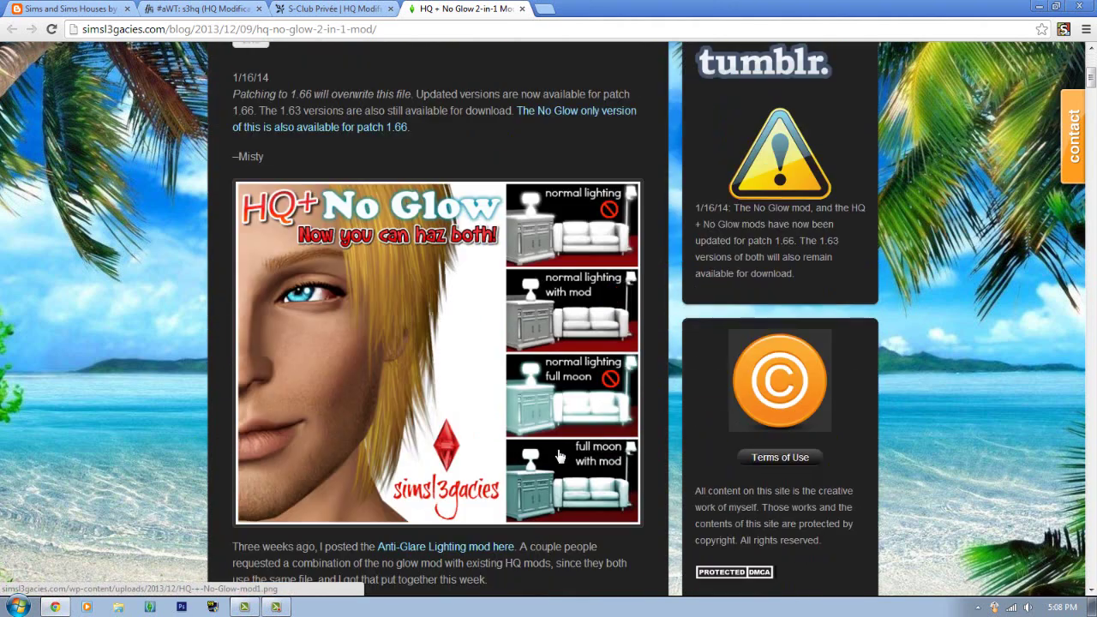
scroll(589, 121, "down", 2)
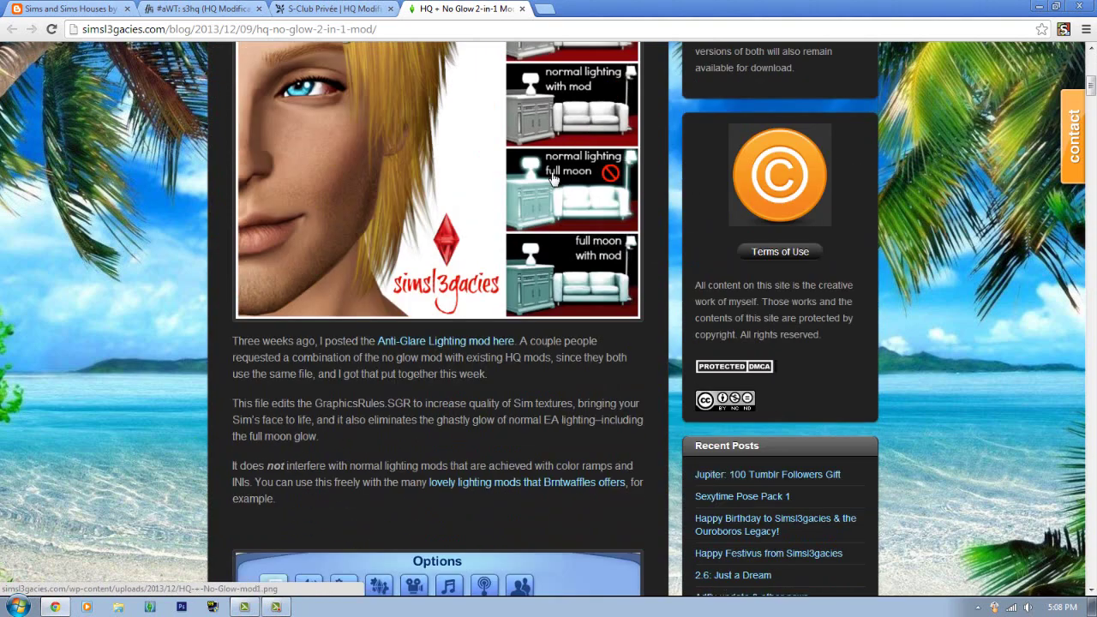
scroll(119, 386, "down", 3)
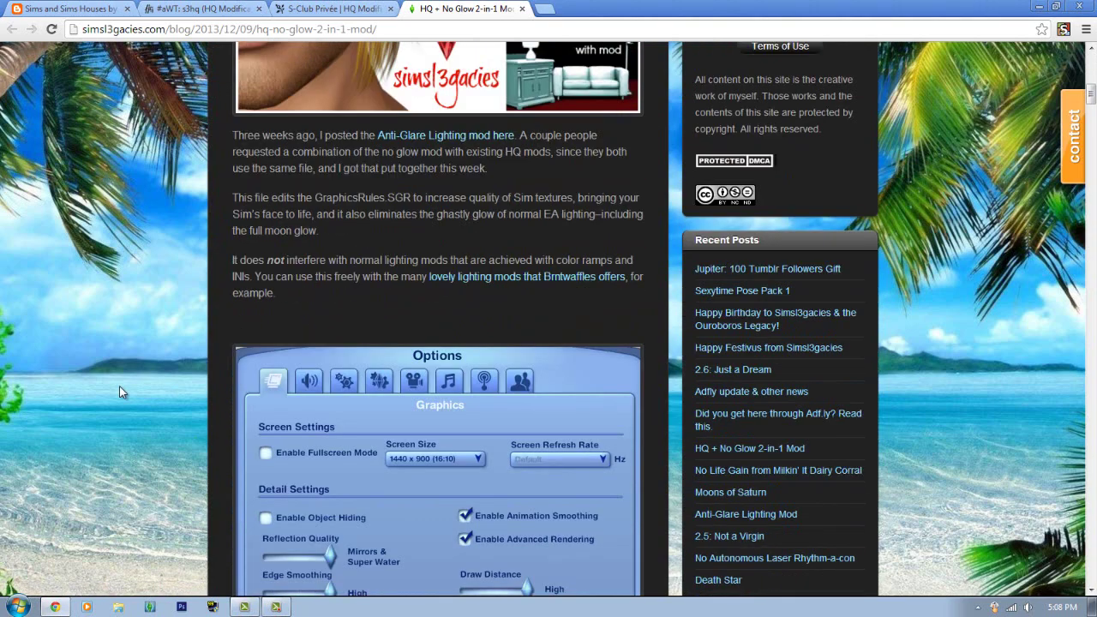
scroll(119, 385, "down", 4)
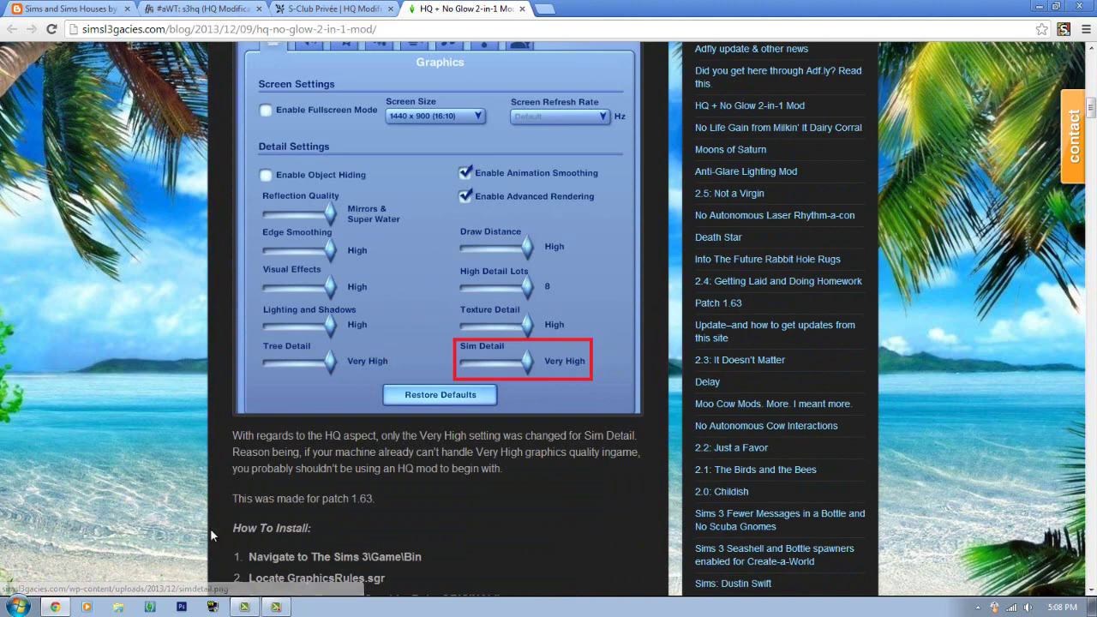
scroll(189, 525, "down", 2)
scroll(172, 523, "up", 3)
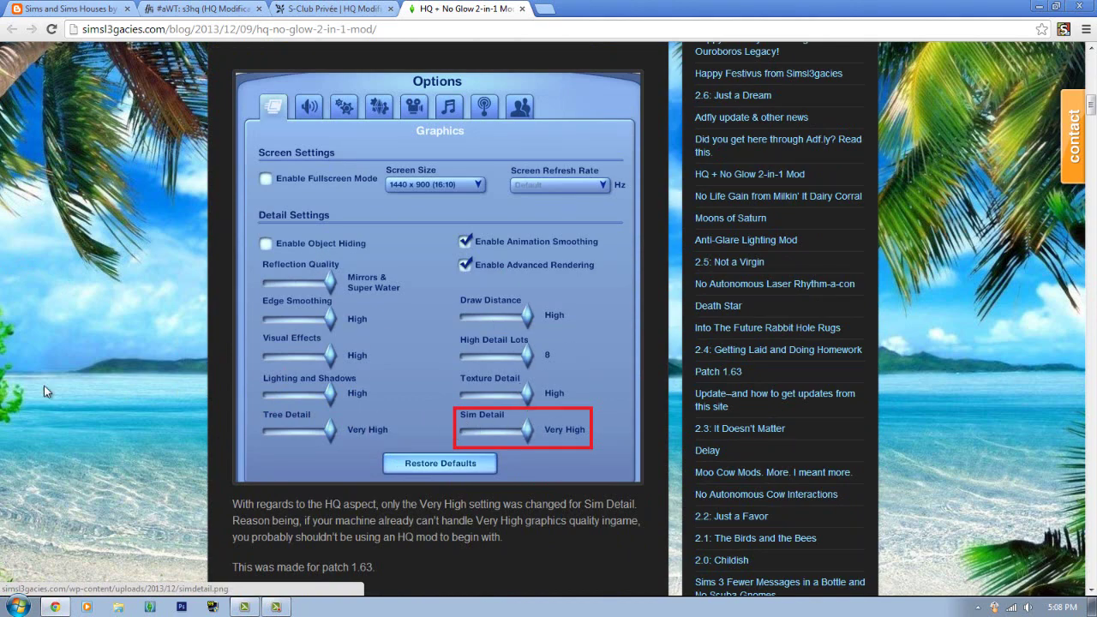
scroll(44, 383, "down", 3)
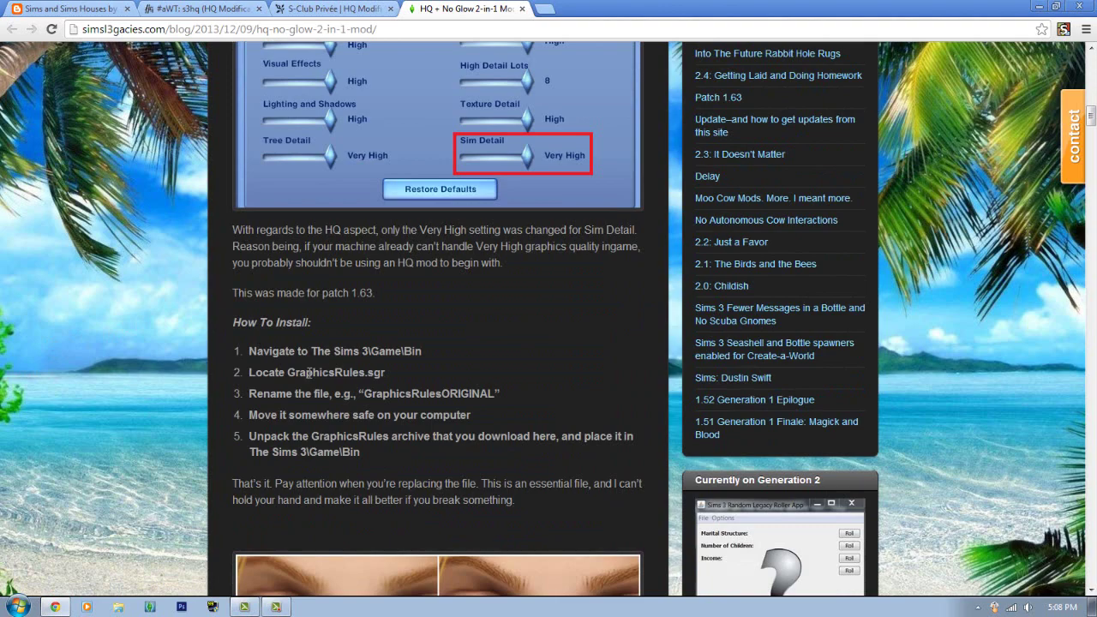
scroll(309, 371, "down", 4)
scroll(95, 372, "up", 3)
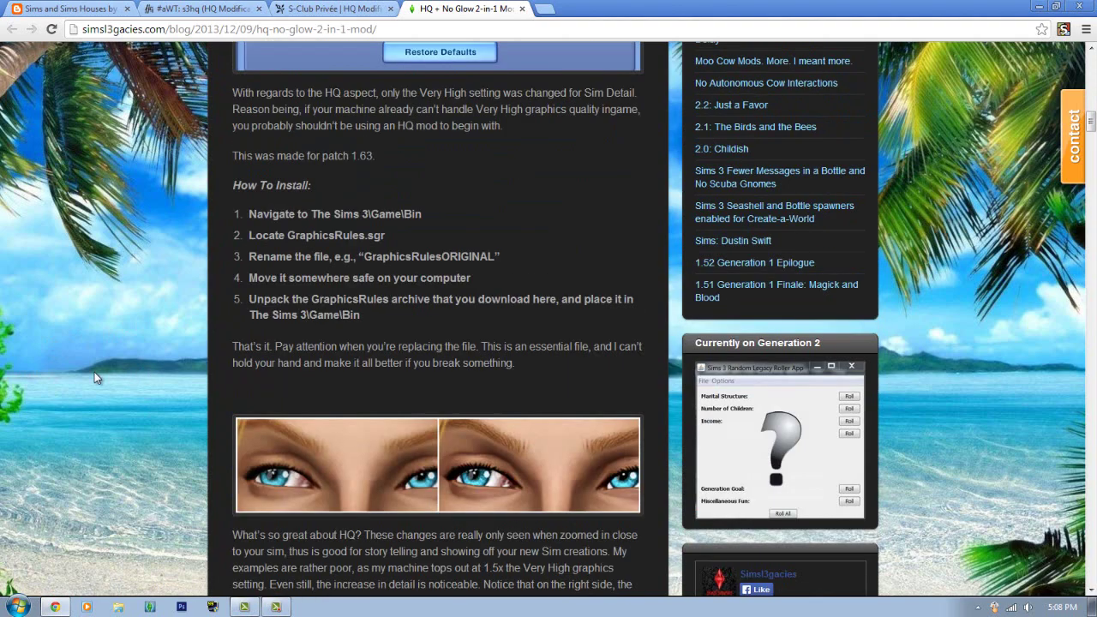
scroll(154, 380, "down", 4)
- Glance at the Dachs blog tab, then return to read the post's lighting comparison images
left_click(12, 7)
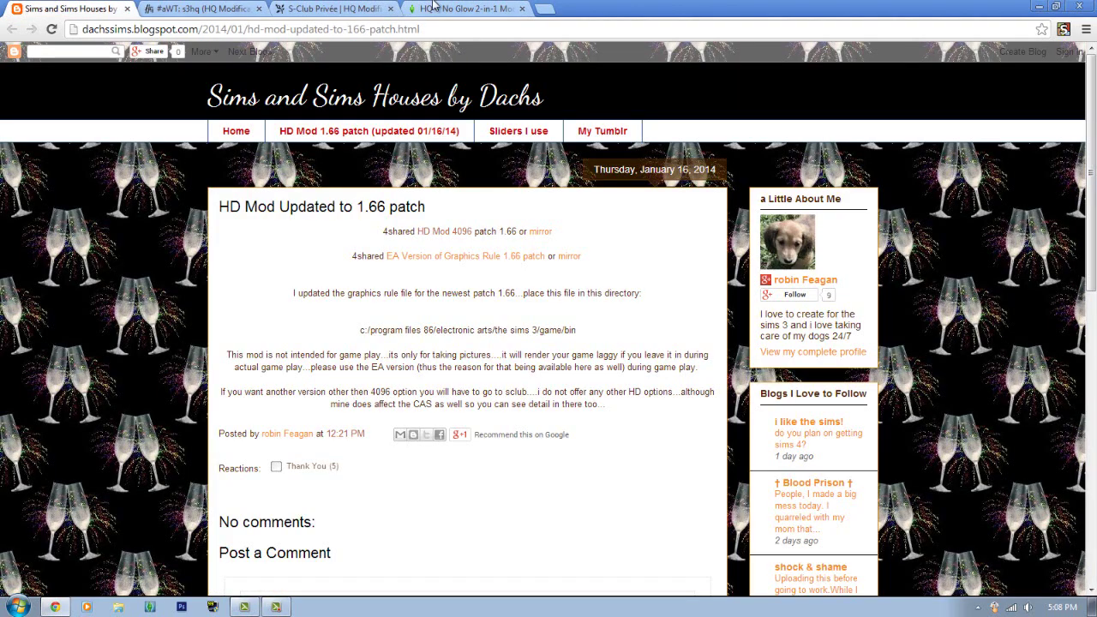
left_click(462, 9)
scroll(130, 266, "down", 4)
scroll(131, 266, "up", 2)
scroll(130, 265, "down", 3)
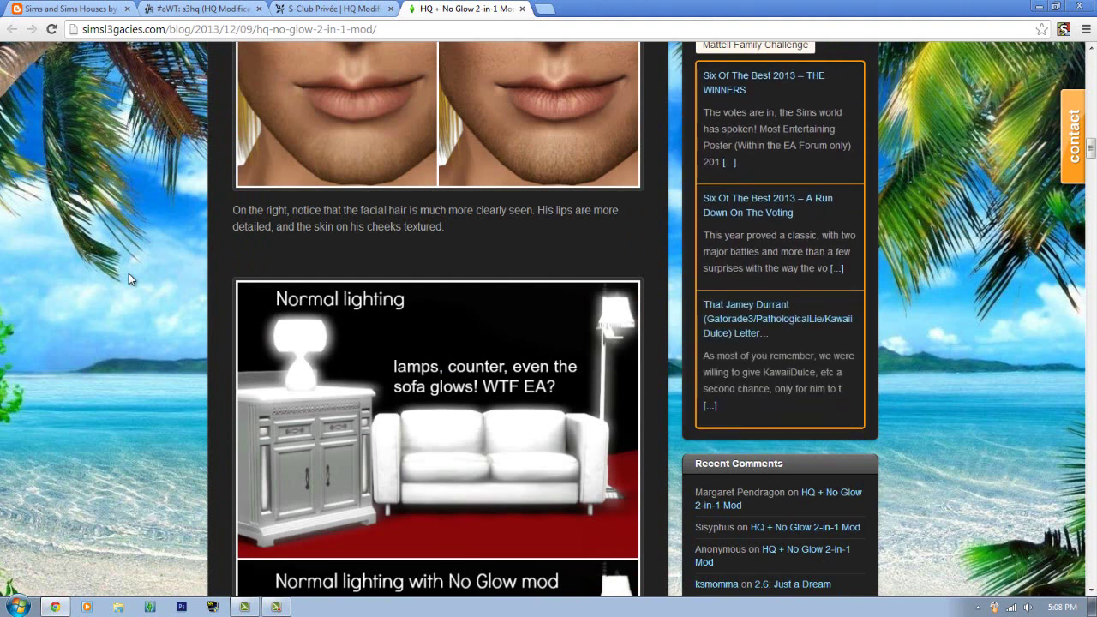
scroll(128, 283, "down", 5)
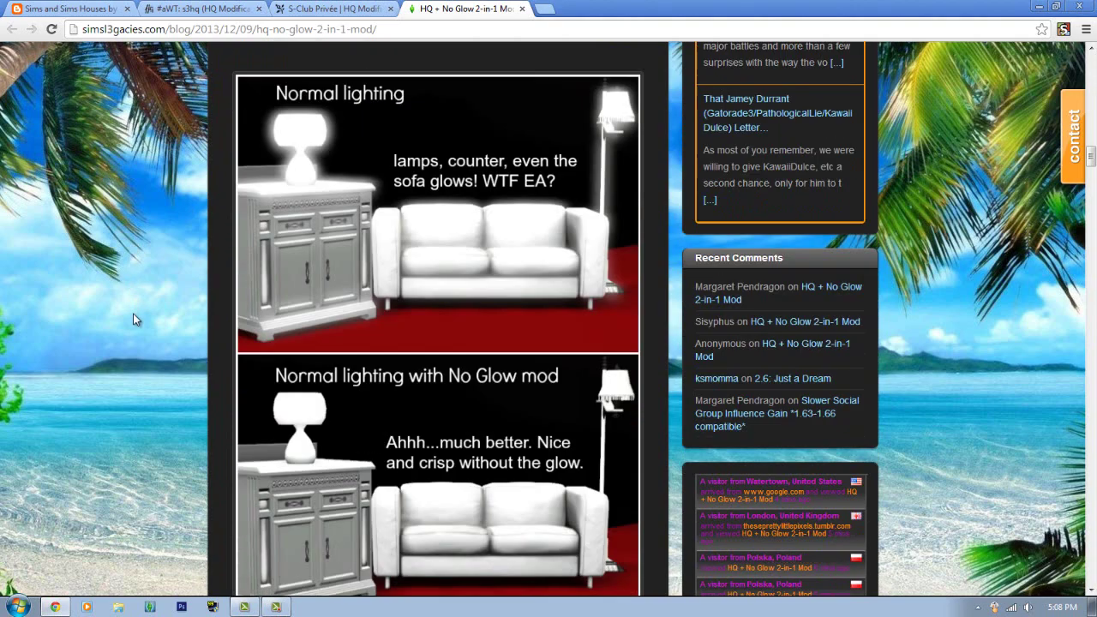
scroll(120, 325, "up", 5)
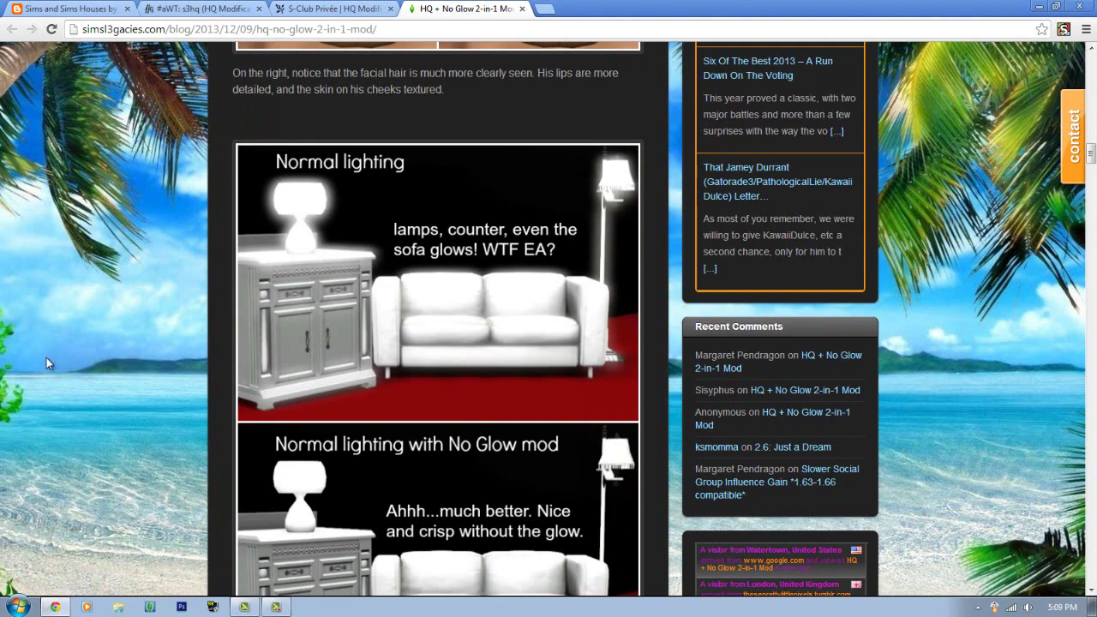
scroll(69, 378, "down", 3)
scroll(414, 383, "down", 7)
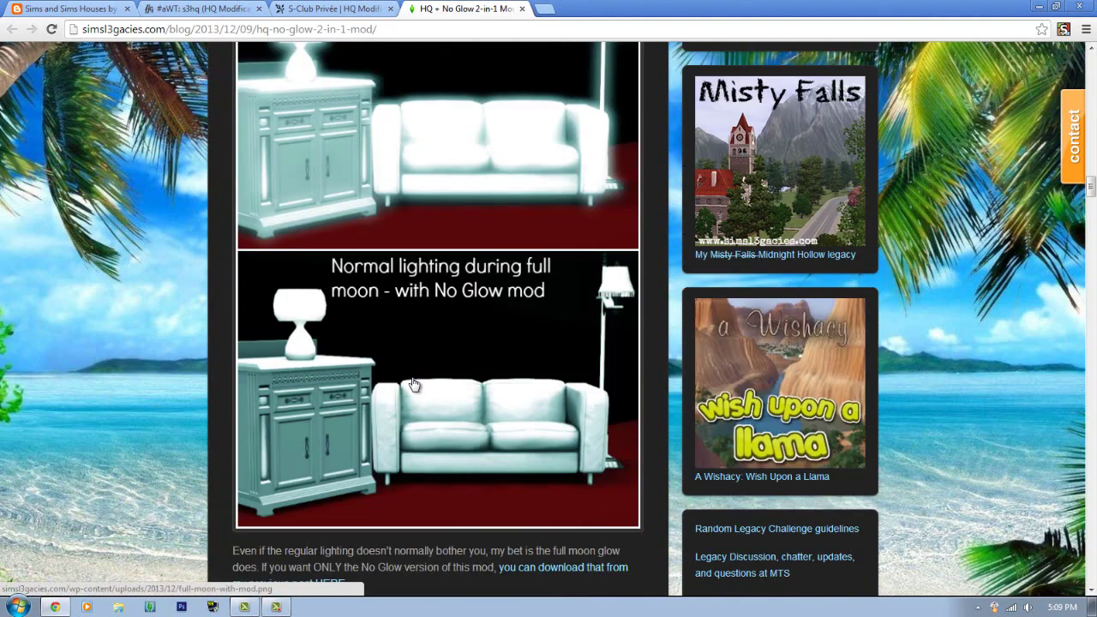
scroll(308, 403, "down", 5)
scroll(208, 422, "up", 5)
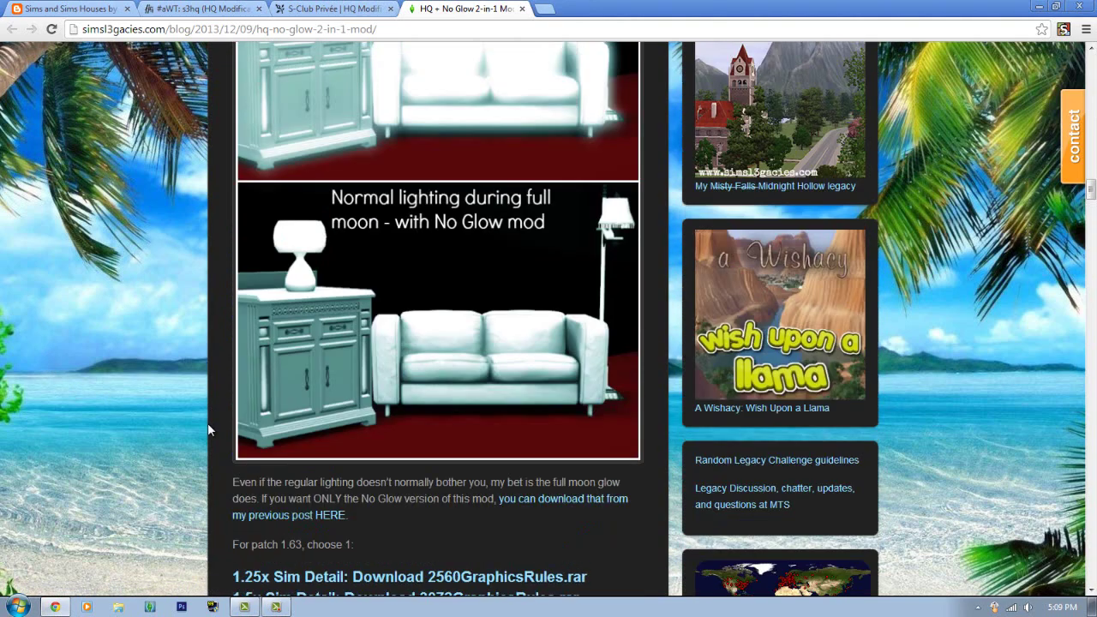
scroll(161, 426, "up", 11)
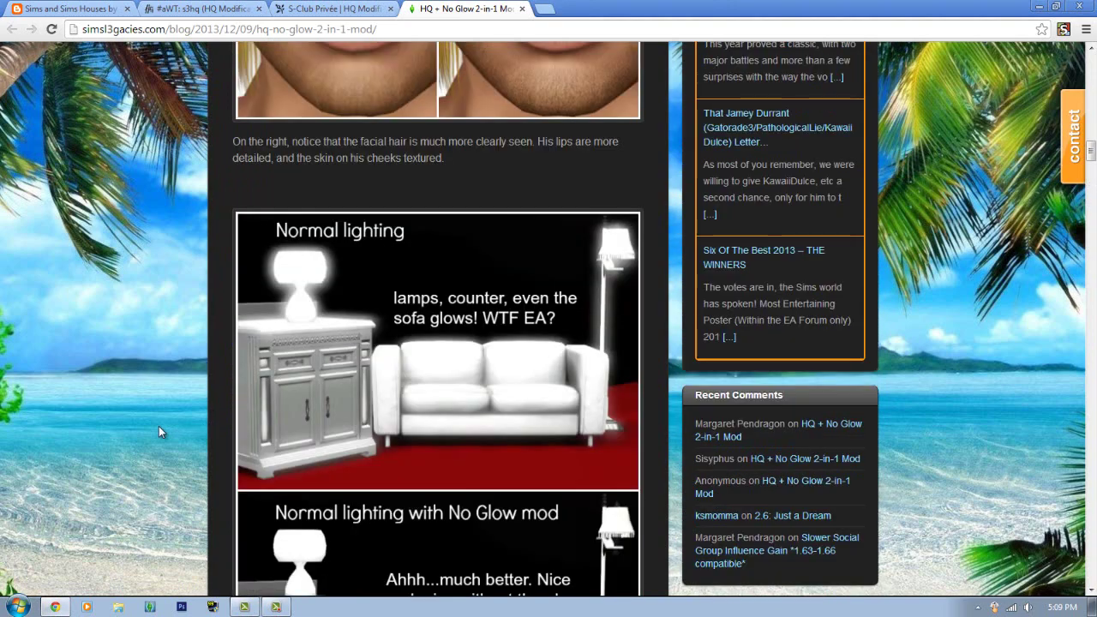
scroll(137, 428, "up", 5)
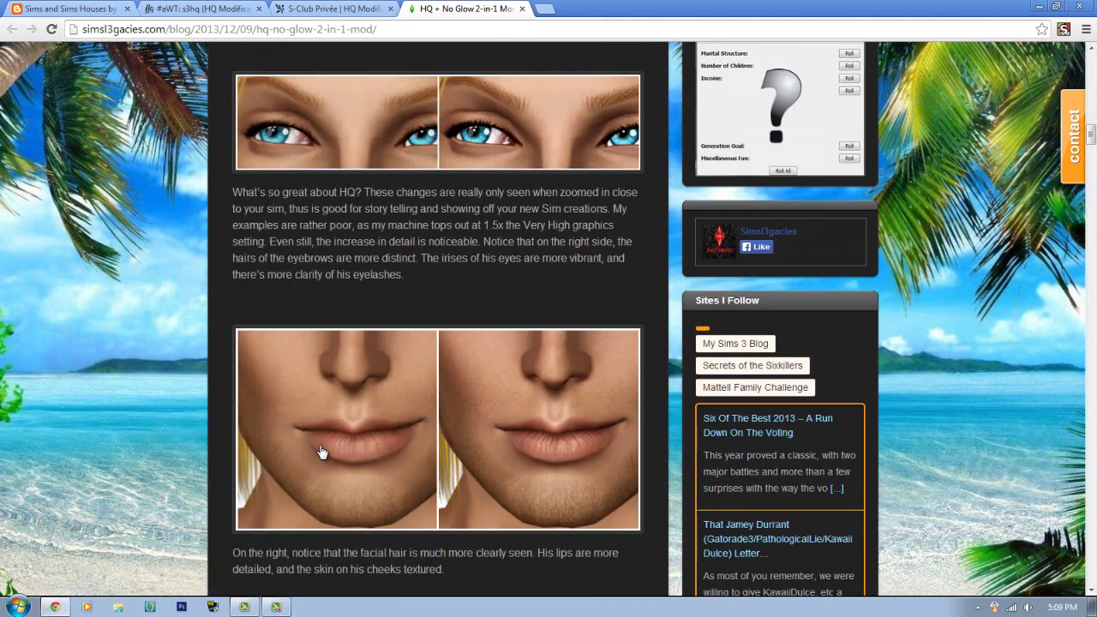
left_click(333, 462)
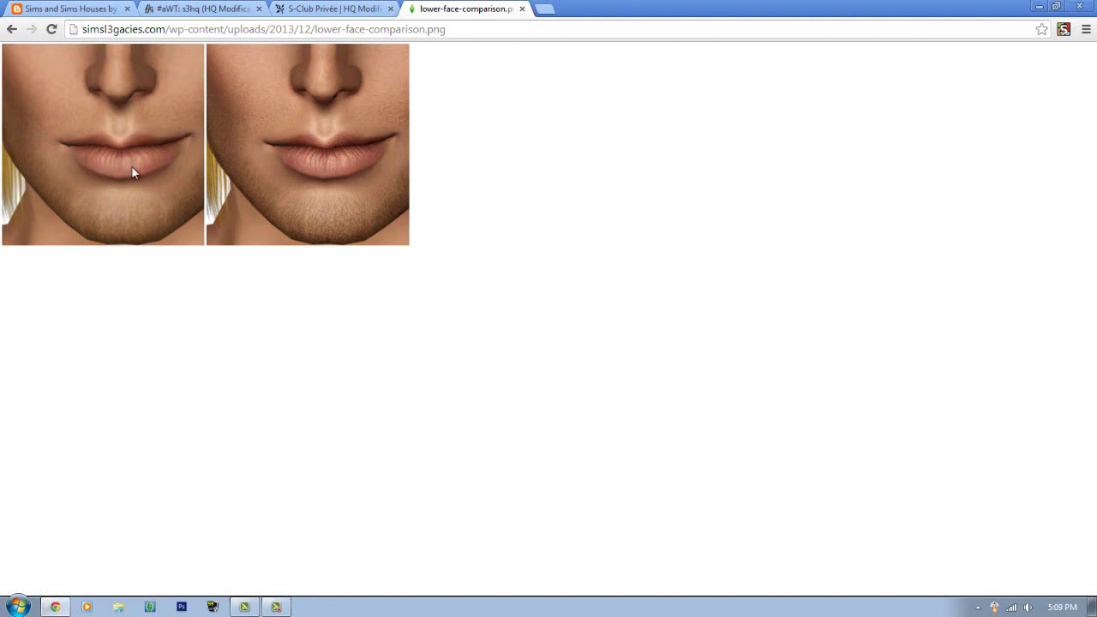
left_click(12, 29)
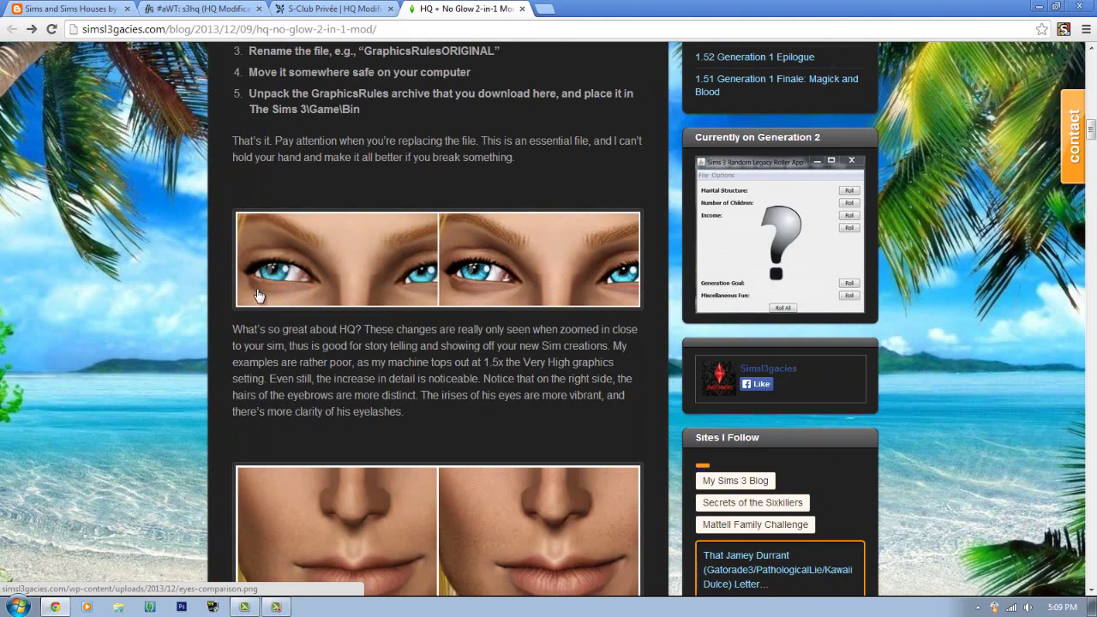
- Scroll down the HQ + No Glow post, clearing an accidental text selection
scroll(196, 329, "up", 1)
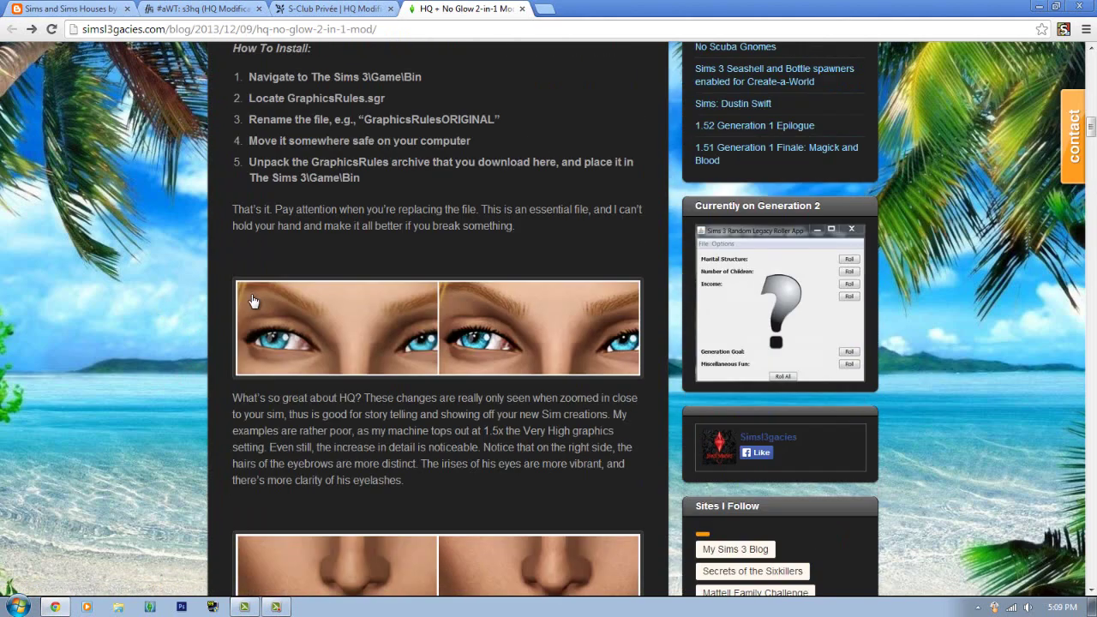
scroll(202, 321, "down", 2)
scroll(167, 317, "down", 3)
scroll(159, 332, "up", 2)
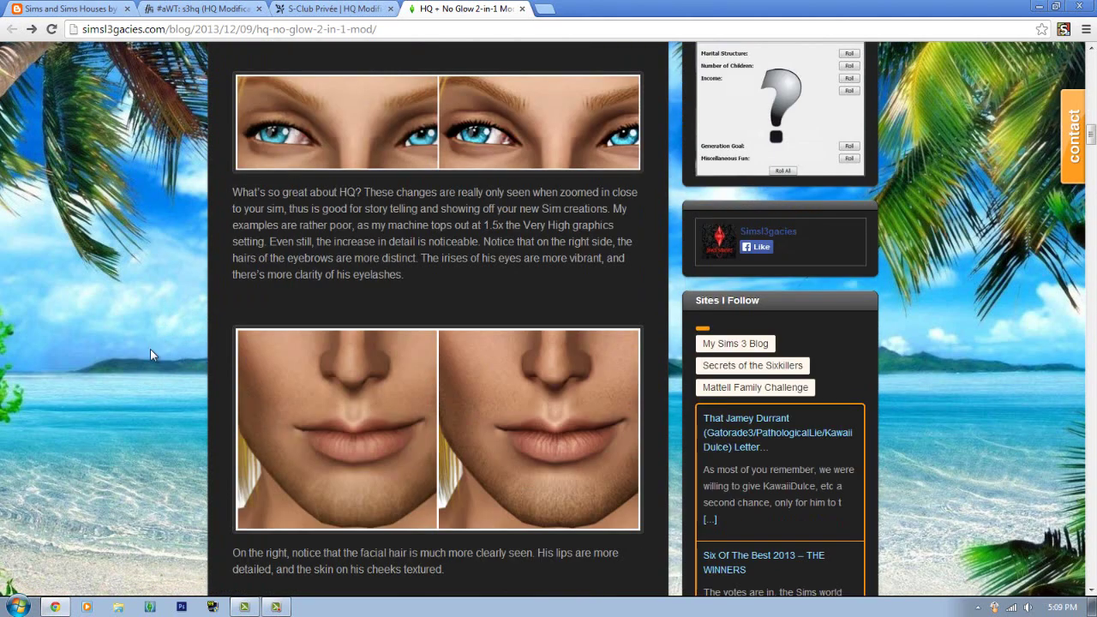
scroll(150, 349, "up", 2)
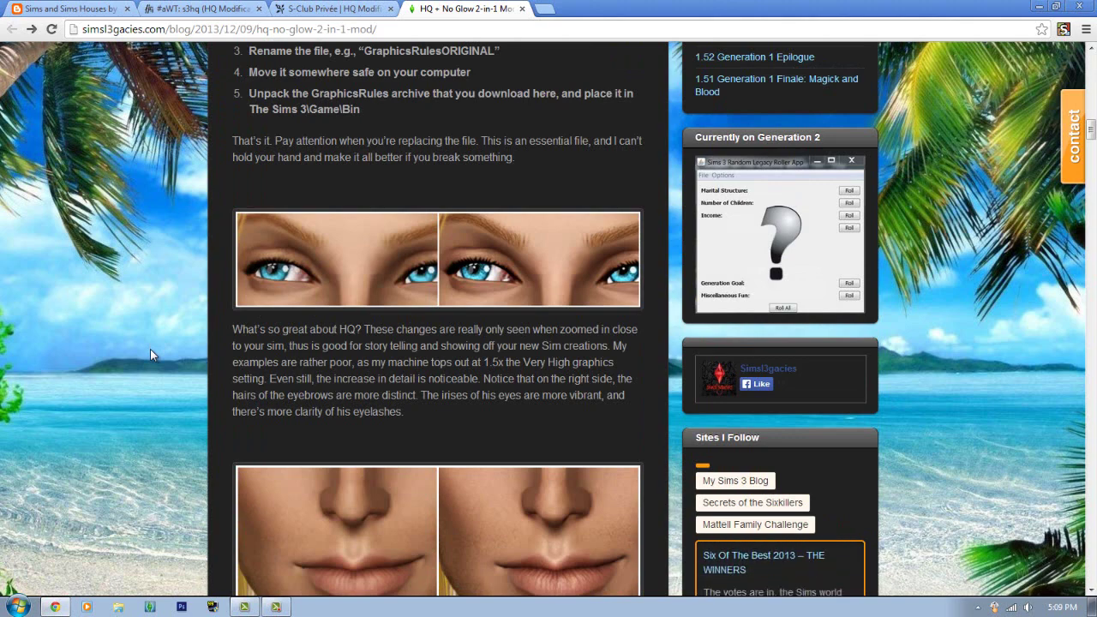
scroll(207, 317, "down", 9)
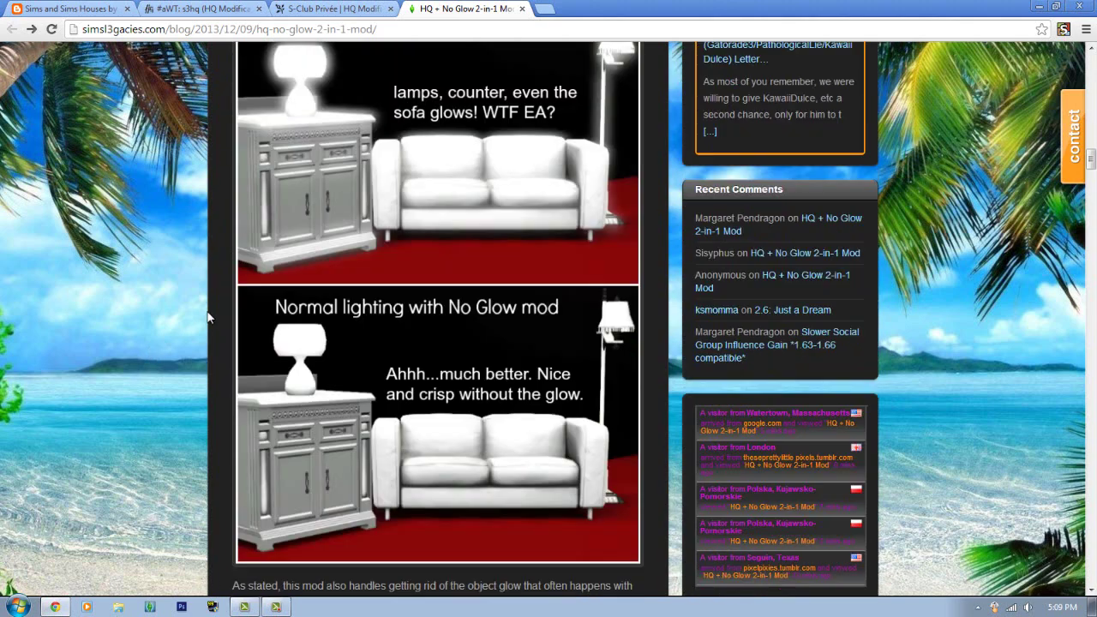
scroll(171, 321, "down", 6)
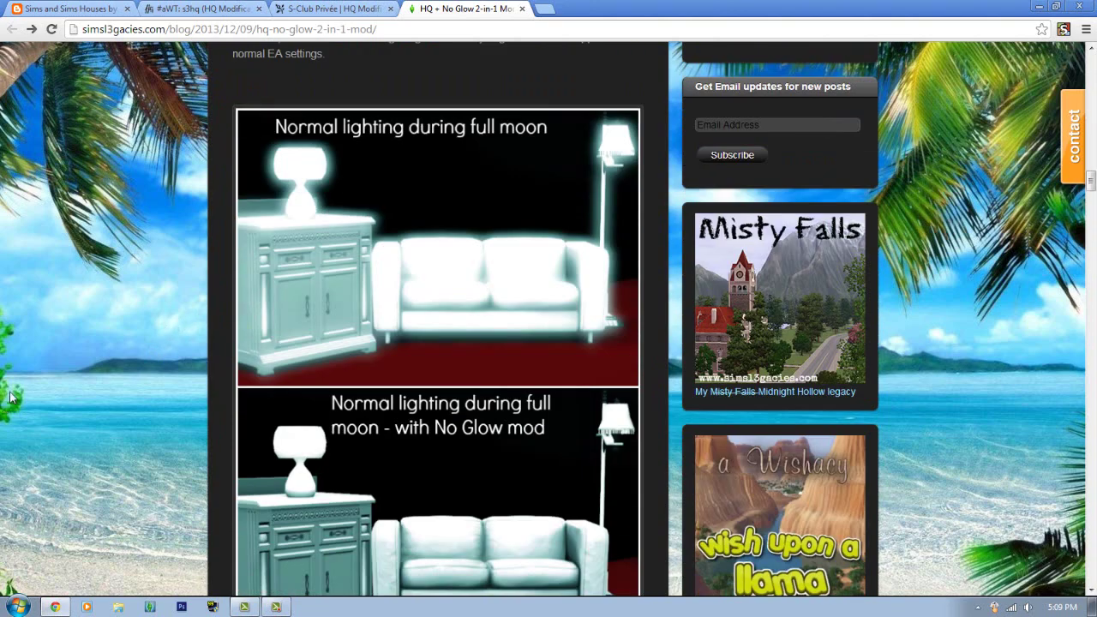
scroll(10, 396, "down", 6)
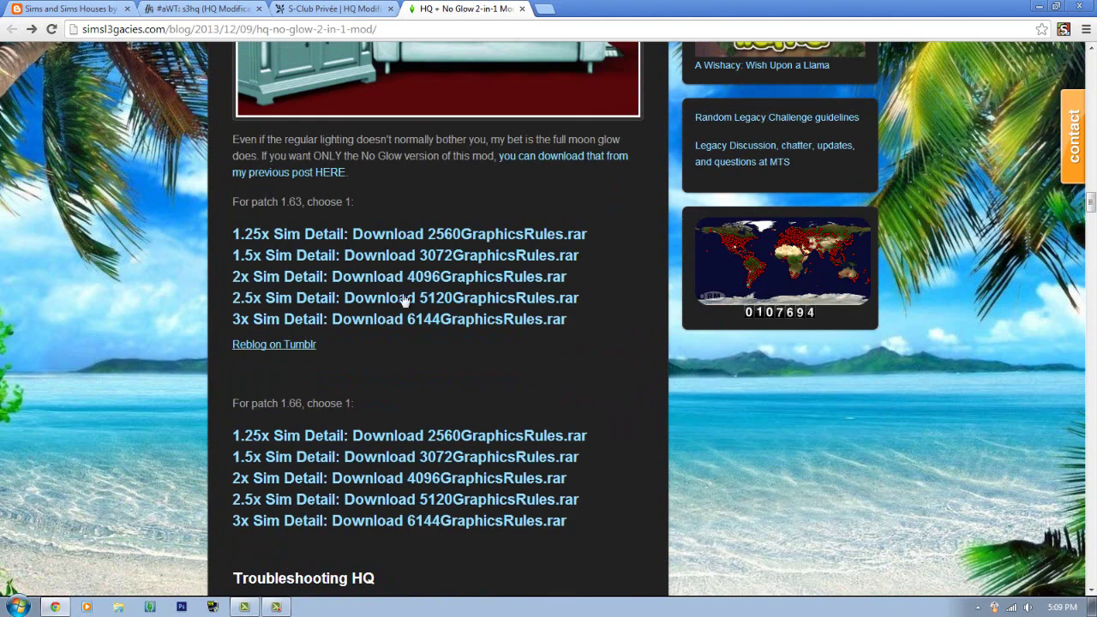
left_click_drag(290, 197, 353, 202)
left_click(283, 202)
- Browse the patch 1.63 and 1.66 download lists, from 2560GraphicsRules.rar to 6144GraphicsRules.rar
scroll(186, 330, "down", 1)
scroll(189, 367, "down", 6)
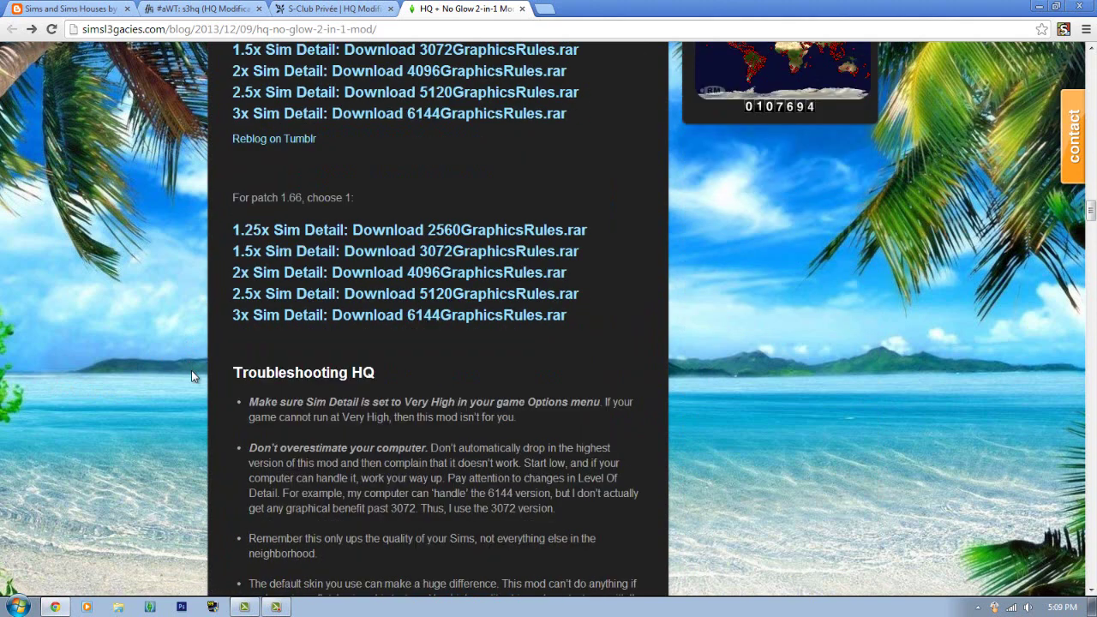
scroll(257, 439, "up", 5)
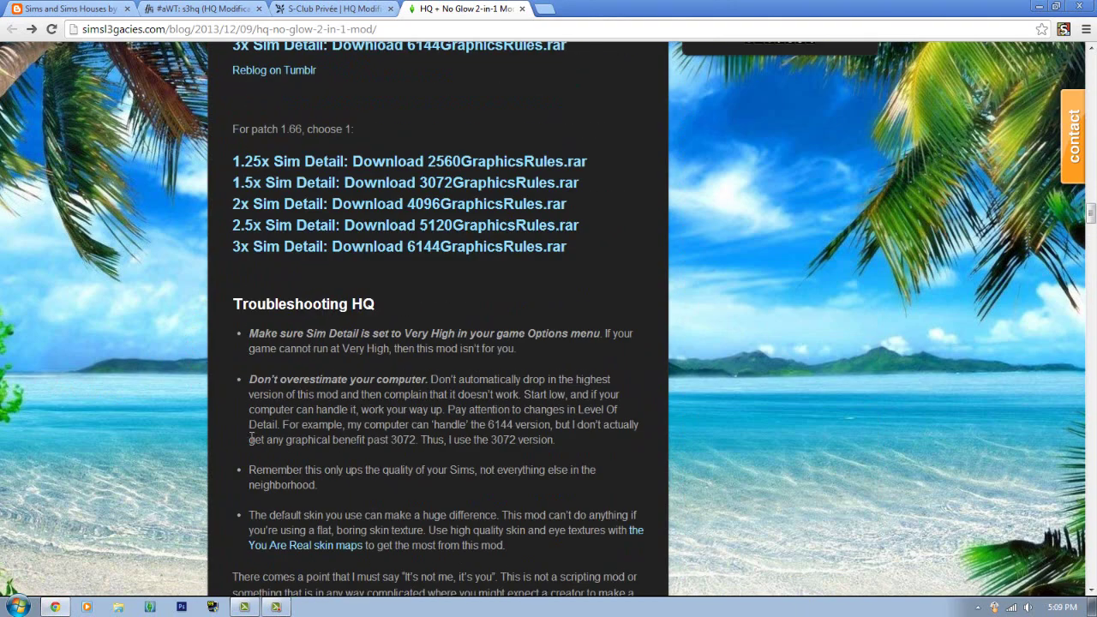
scroll(257, 436, "down", 3)
scroll(317, 332, "up", 3)
scroll(514, 342, "down", 1)
scroll(447, 306, "down", 5)
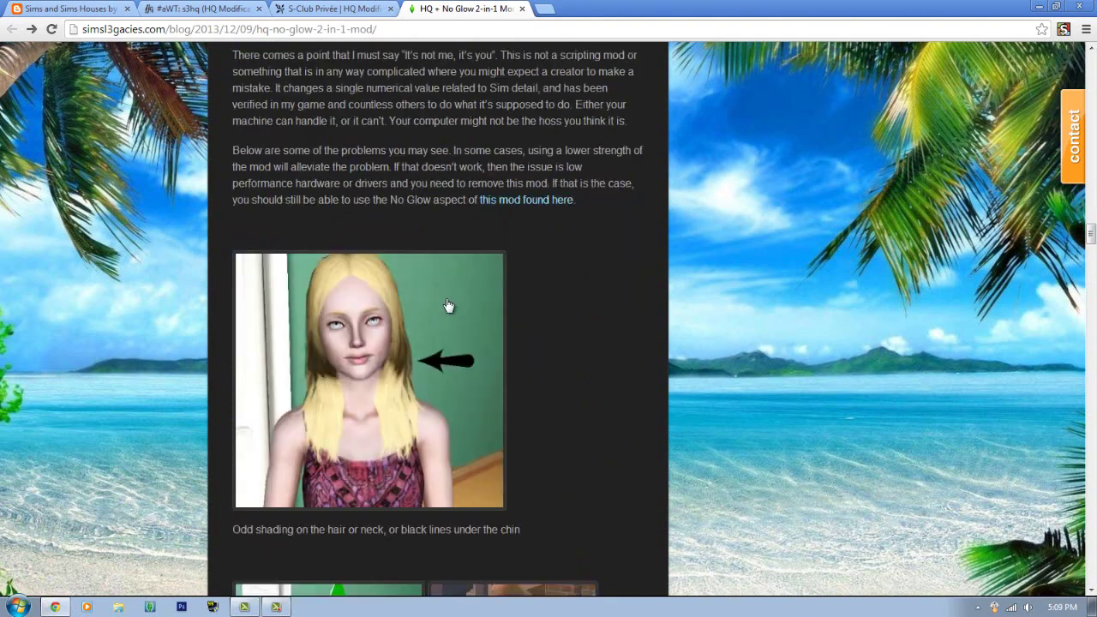
scroll(447, 306, "down", 15)
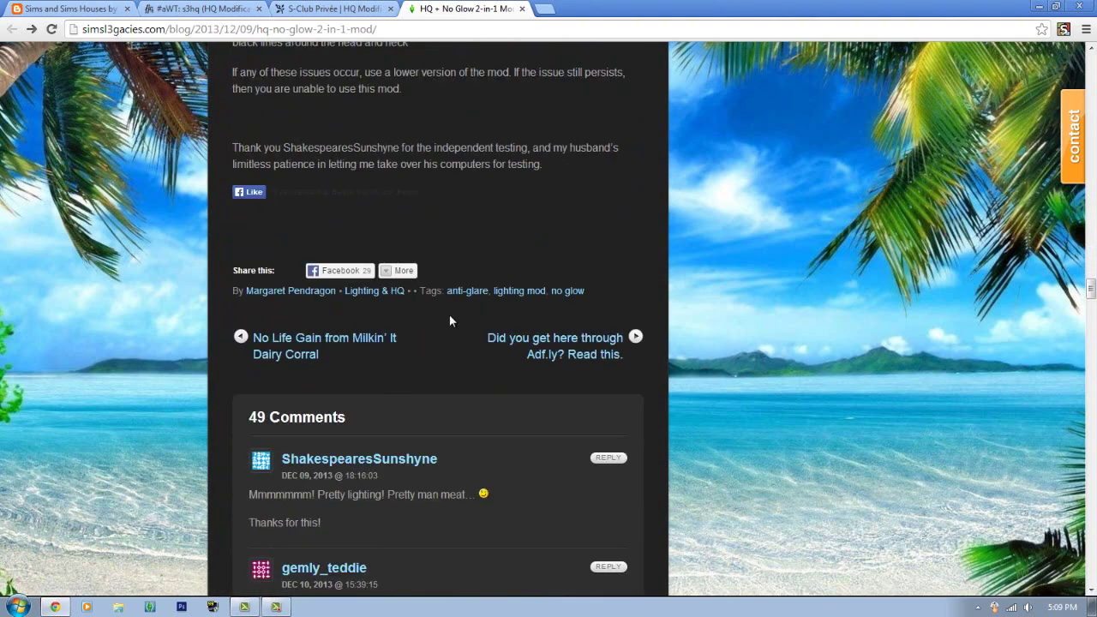
scroll(449, 320, "down", 4)
scroll(780, 261, "up", 19)
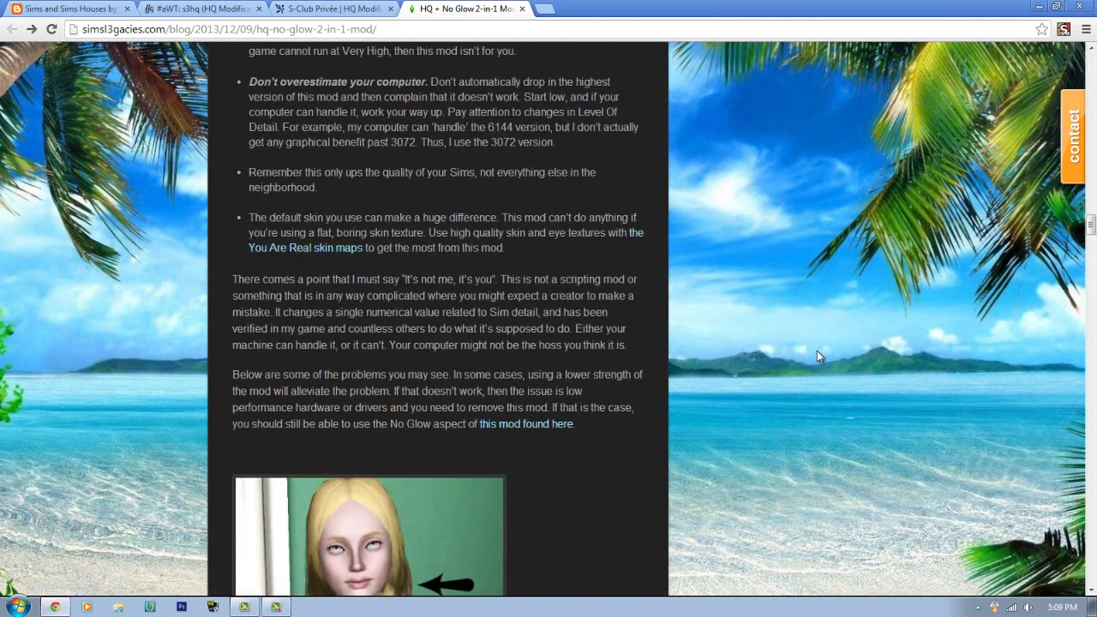
scroll(817, 357, "up", 9)
scroll(631, 362, "down", 4)
scroll(428, 386, "up", 1)
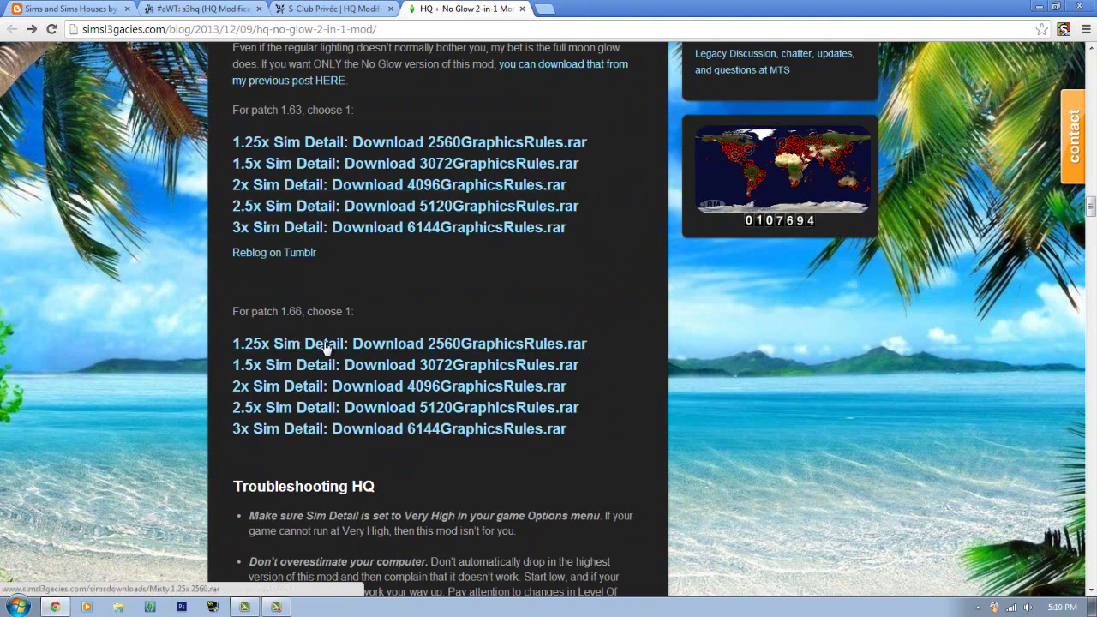
scroll(326, 347, "up", 1)
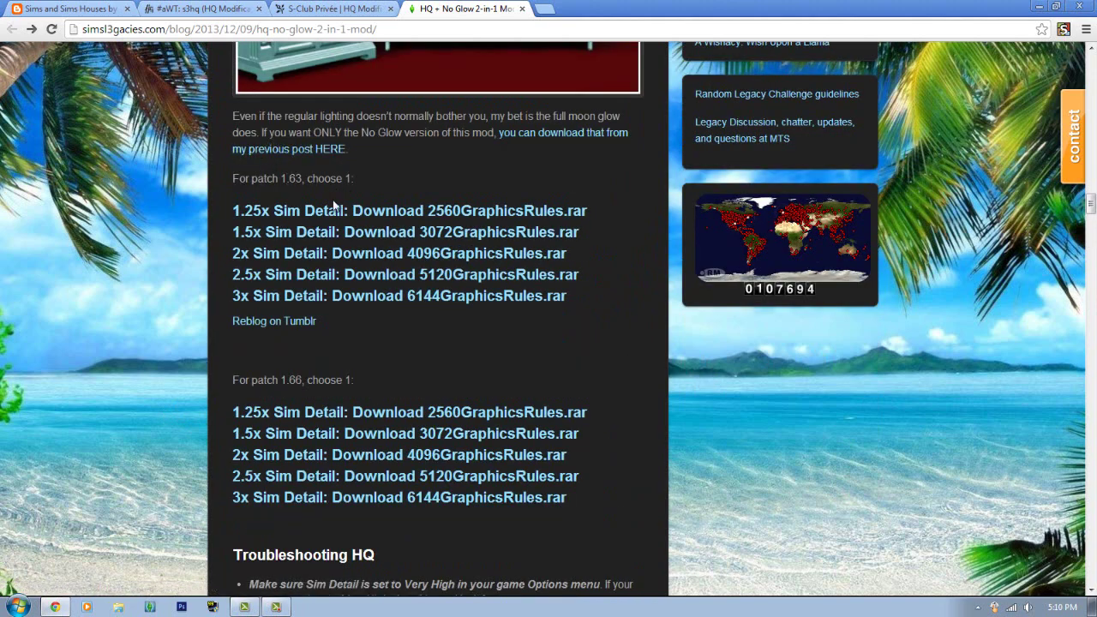
scroll(149, 332, "up", 1)
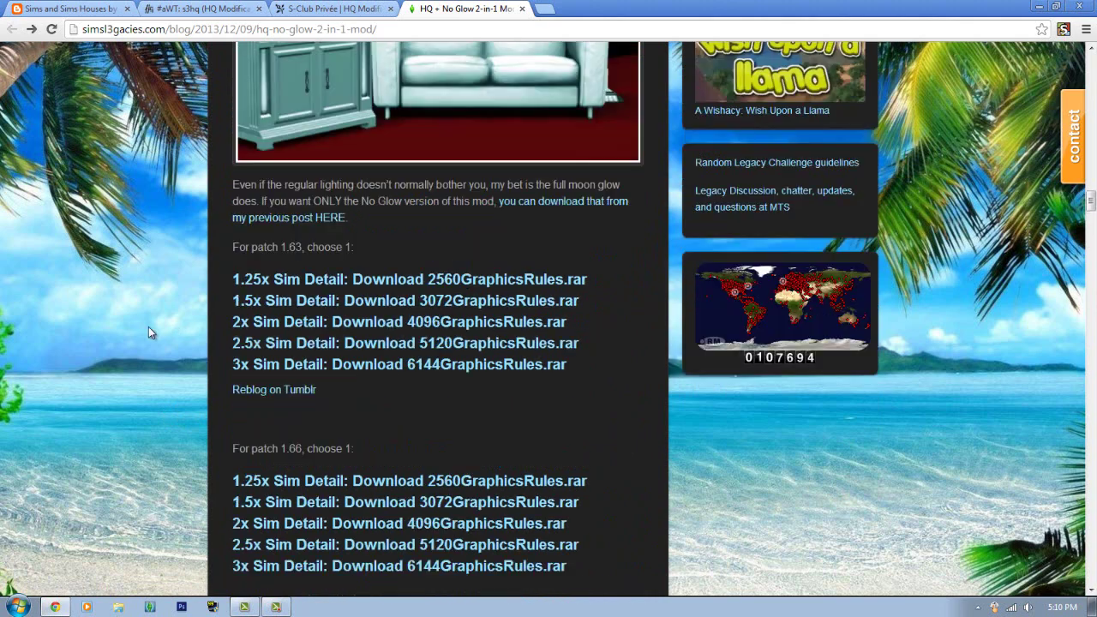
scroll(138, 331, "up", 1)
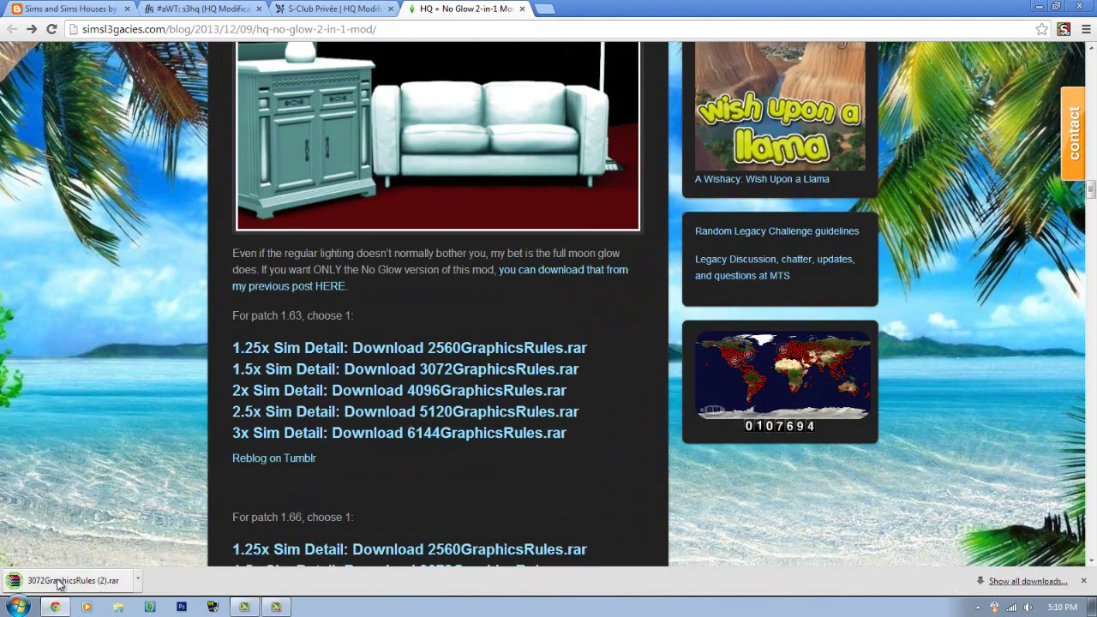
- Open 3072GraphicsRules.rar in WinRAR and check that the desktop HD Mod folder is empty
left_click(58, 581)
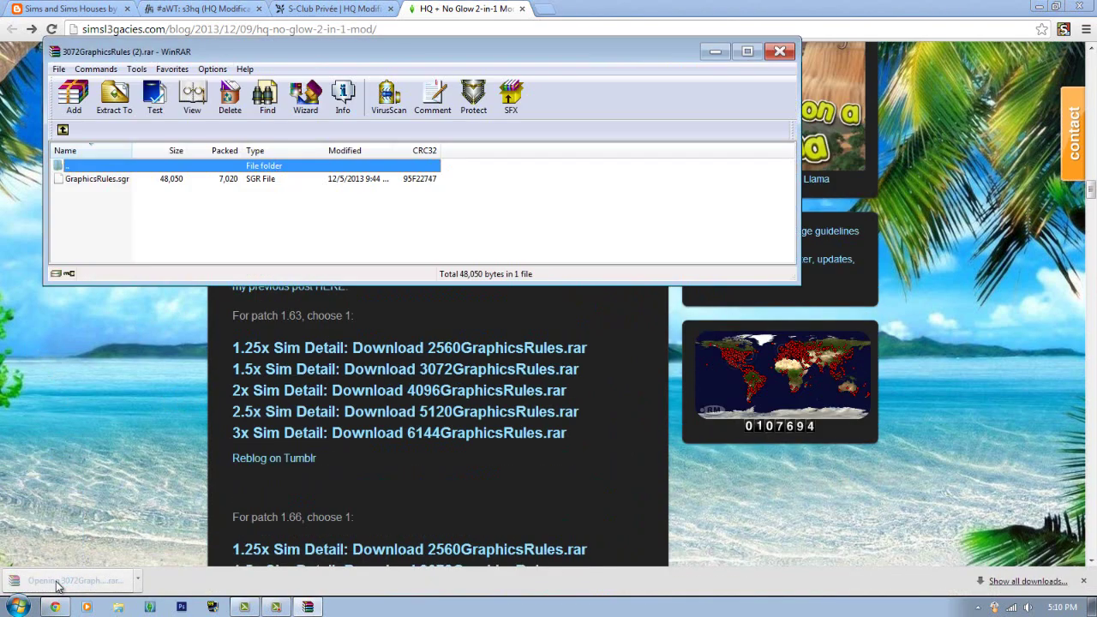
double_click(986, 7)
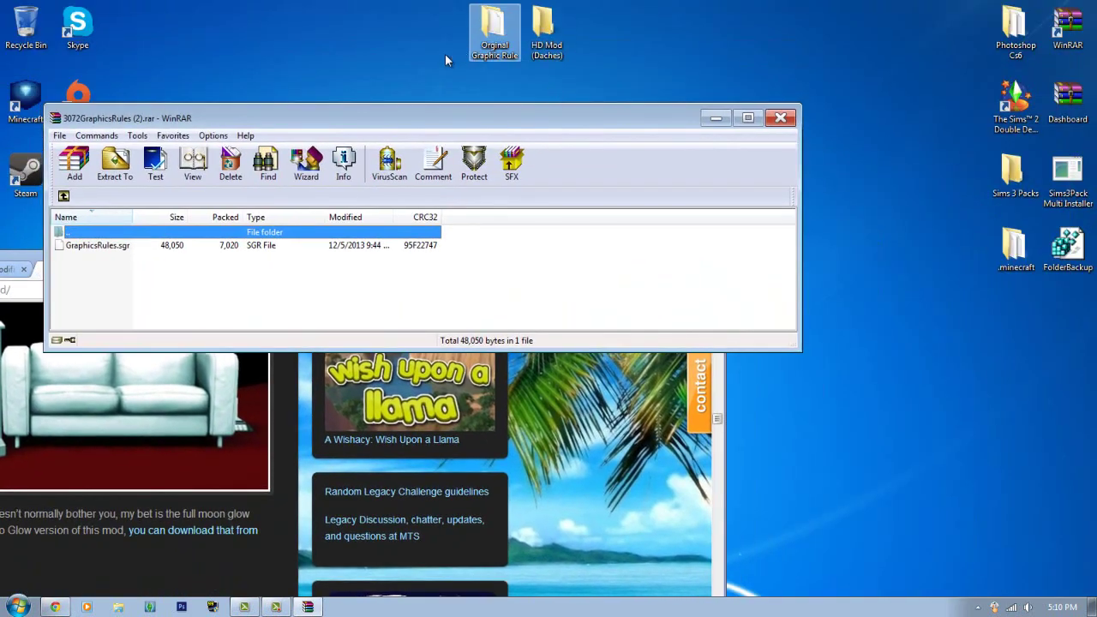
left_click(543, 36)
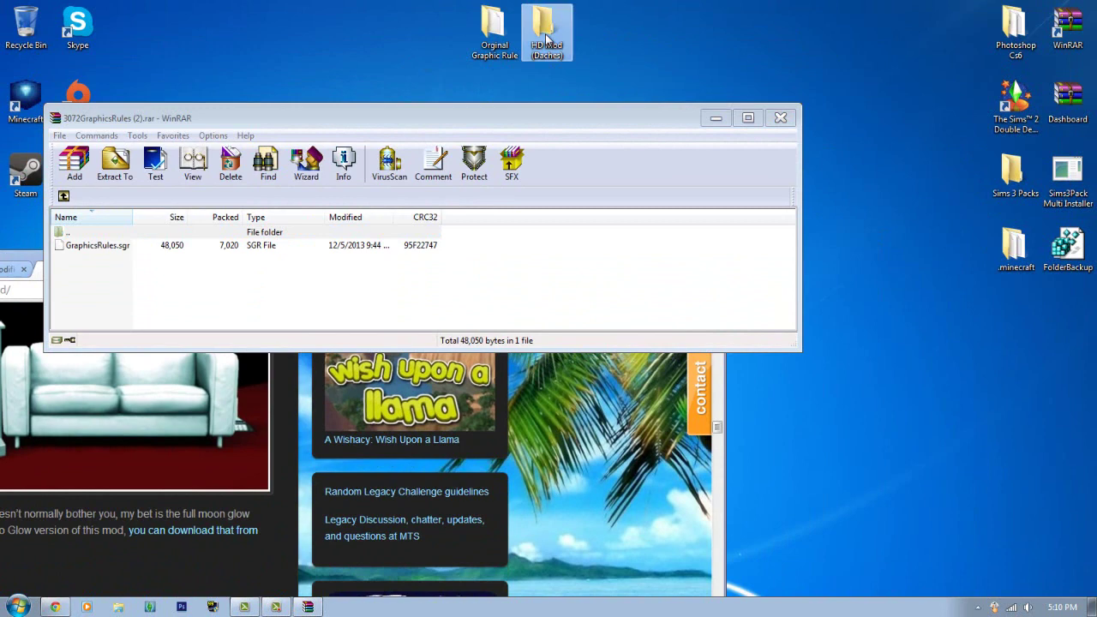
double_click(545, 38)
left_click(642, 94)
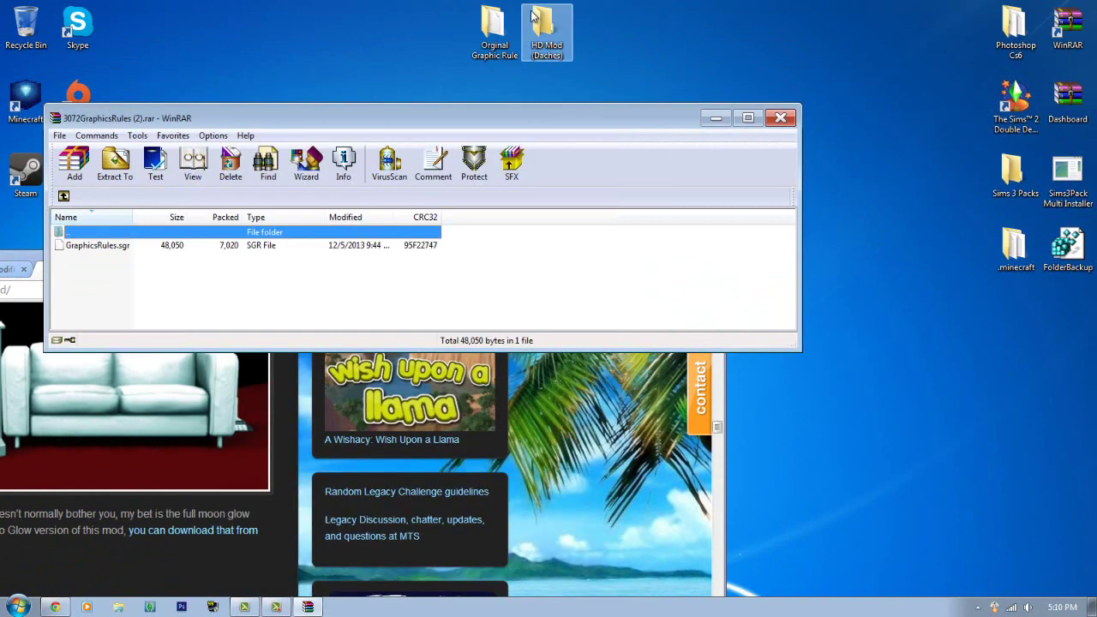
- Rename the desktop HD Mod folder to 'HD Mod ()'
right_click(543, 33)
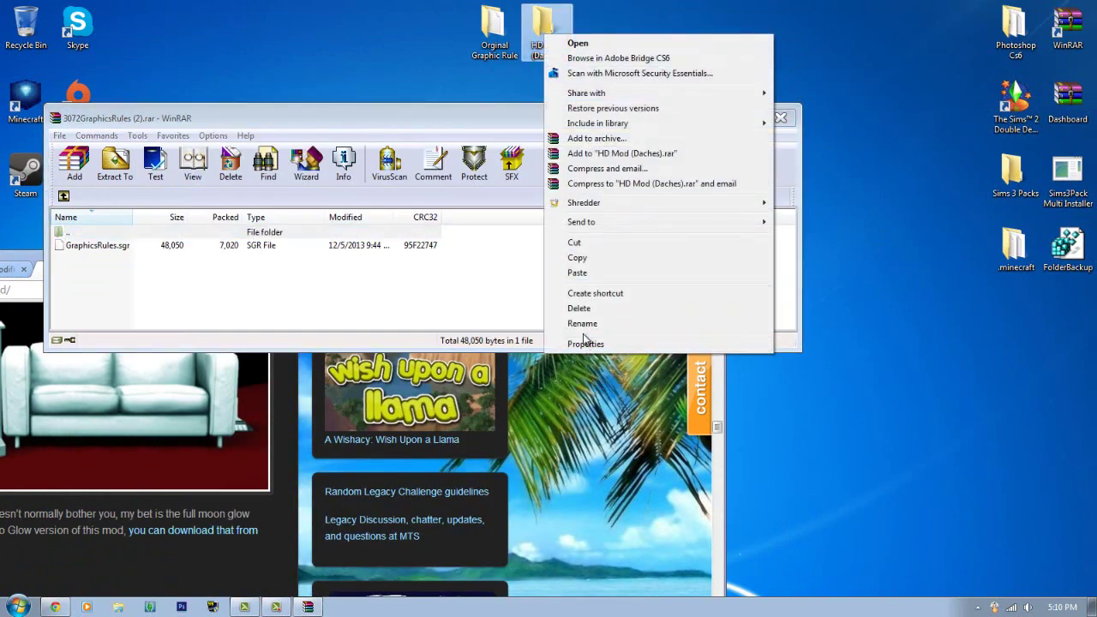
left_click(583, 323)
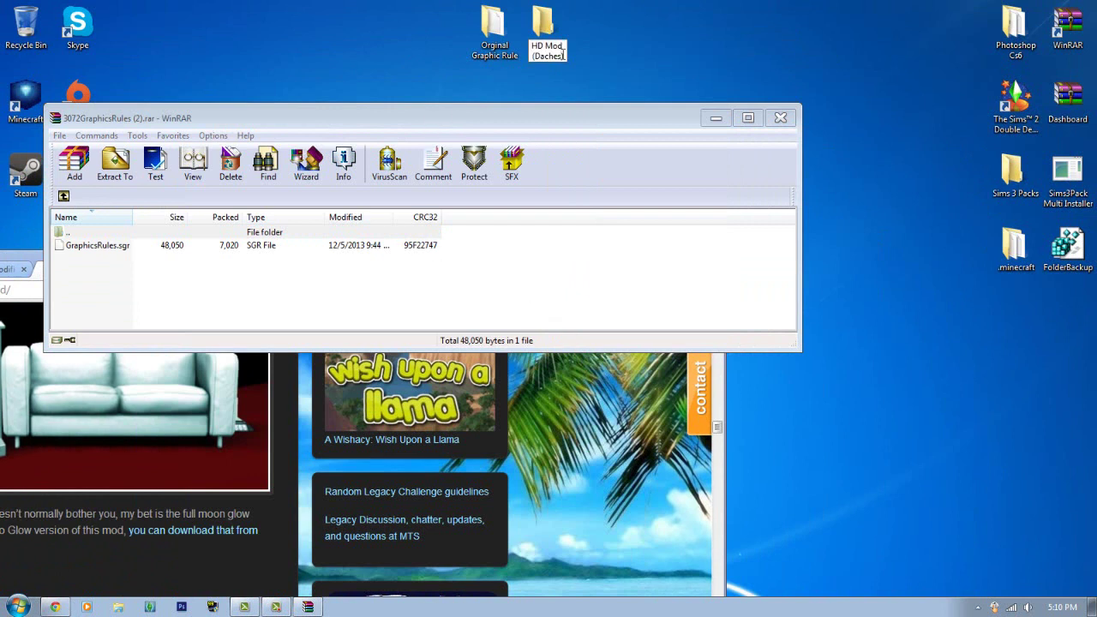
key("BackSpace")
key("BackSpace")
key("BackSpace")
key("BackSpace")
key("BackSpace")
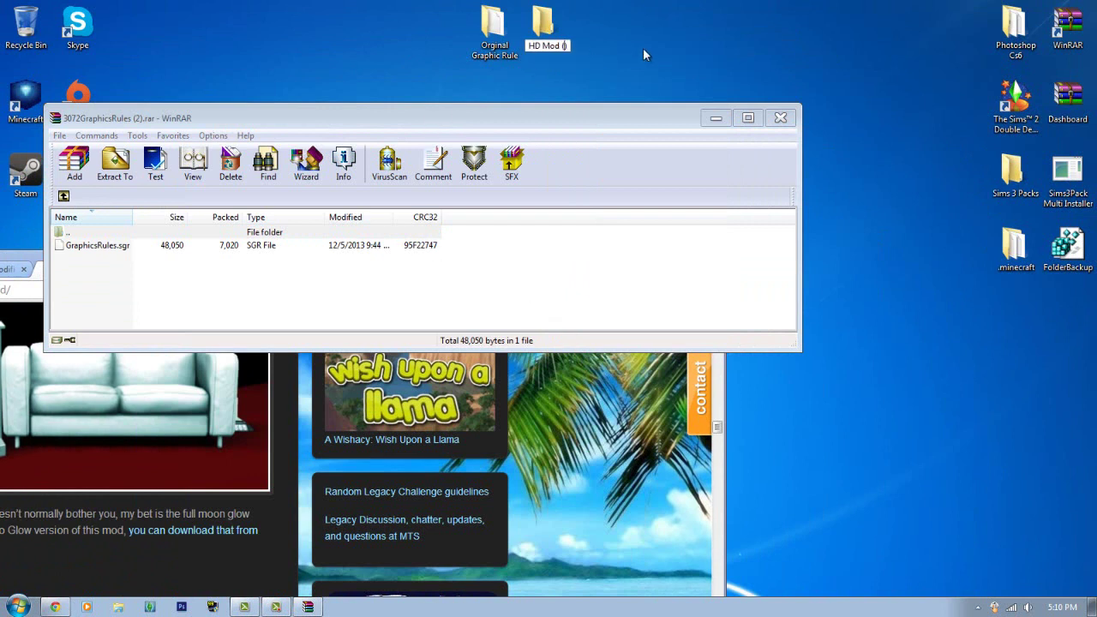
key("Return")
- Drag GraphicsRules.sgr from WinRAR into the HD Mod () folder
left_click(652, 36)
left_click_drag(524, 52, 229, 219)
left_click_drag(53, 249, 545, 33)
- Close WinRAR, copy the 47 KB GraphicsRules.sgr from HD Mod (), and restore Chrome full screen
left_click(781, 119)
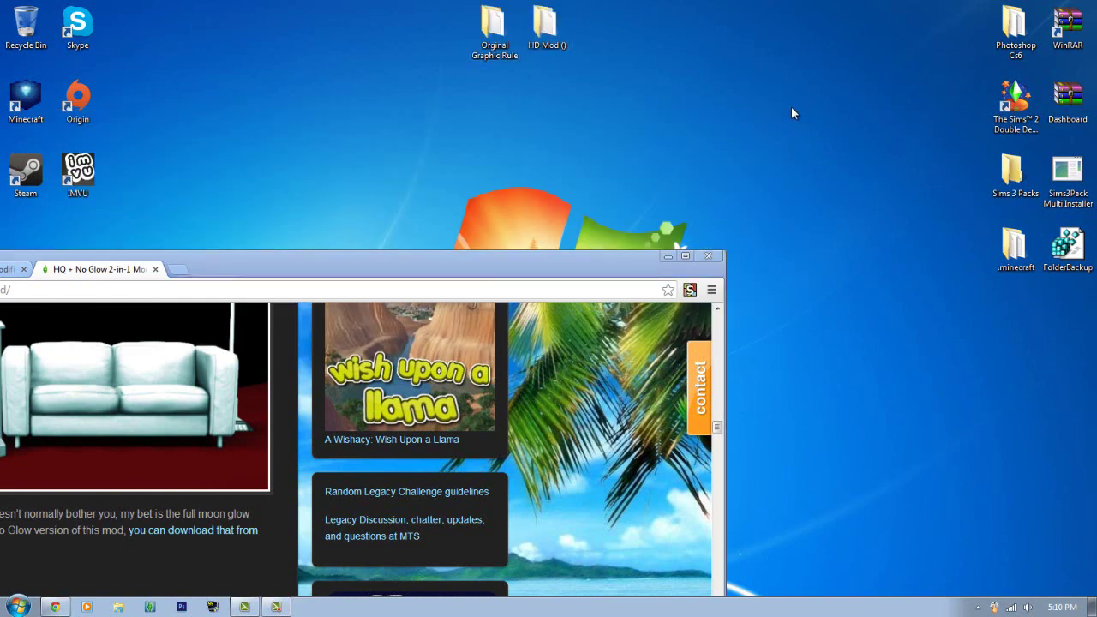
double_click(545, 26)
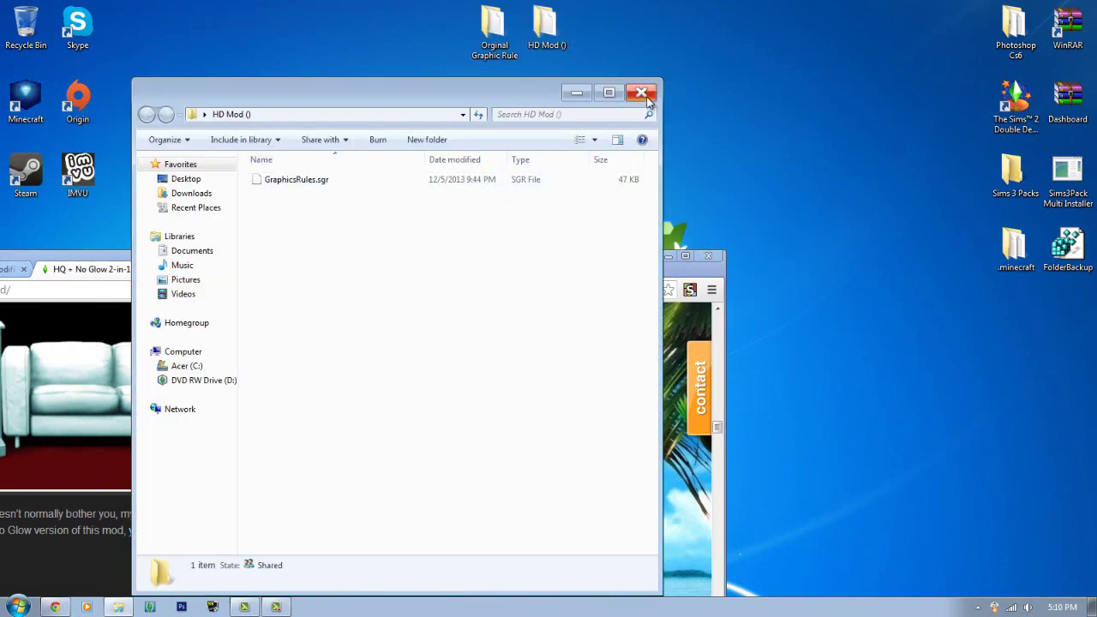
right_click(336, 177)
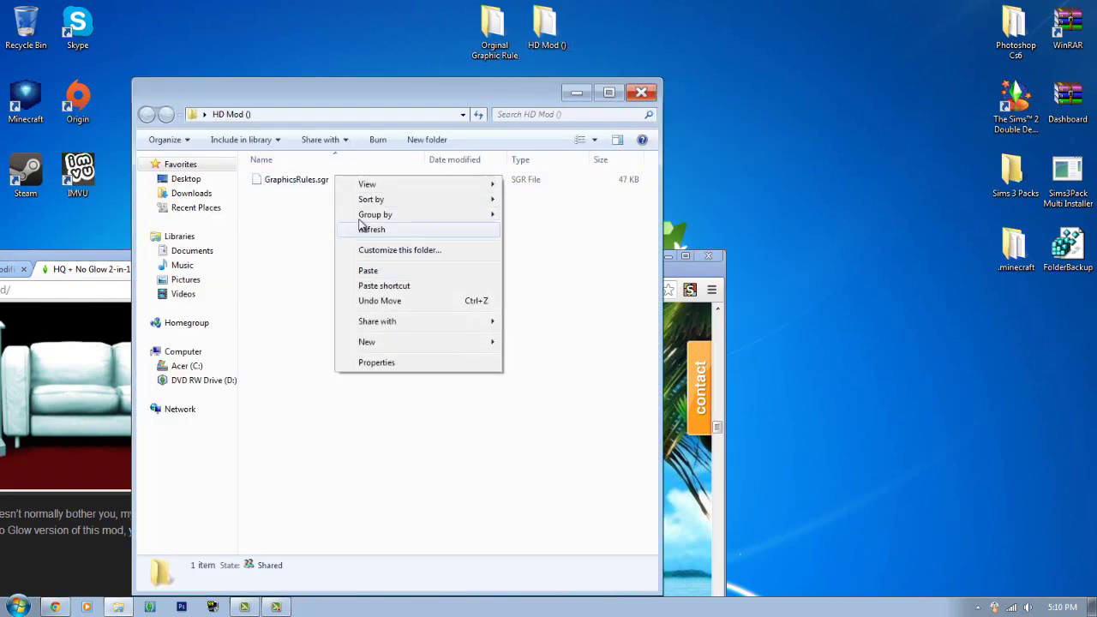
right_click(272, 185)
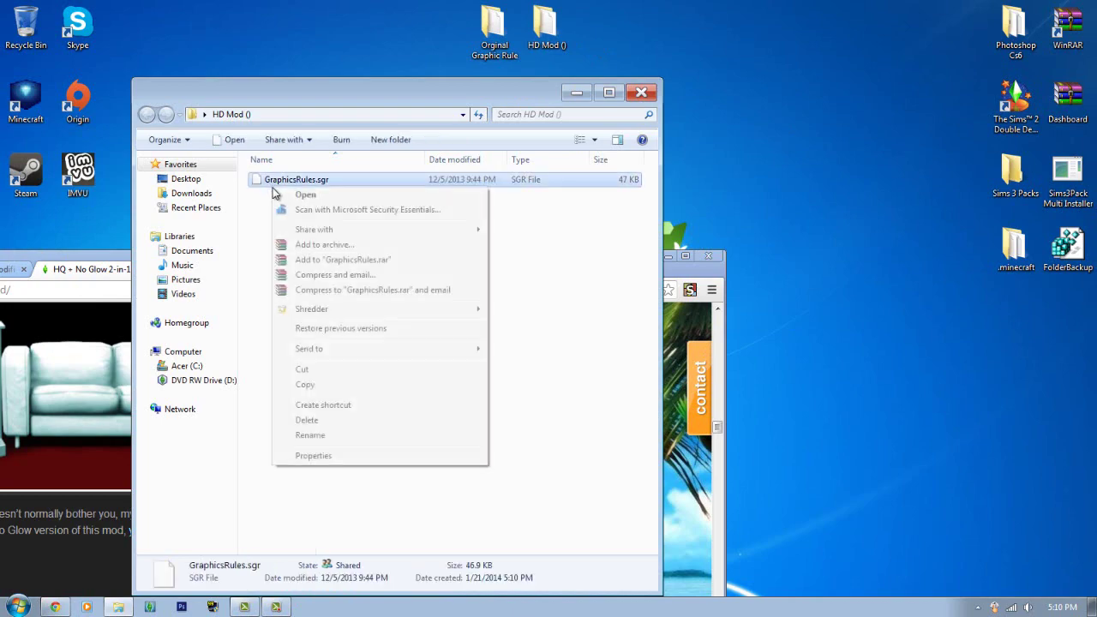
left_click(308, 384)
left_click(641, 91)
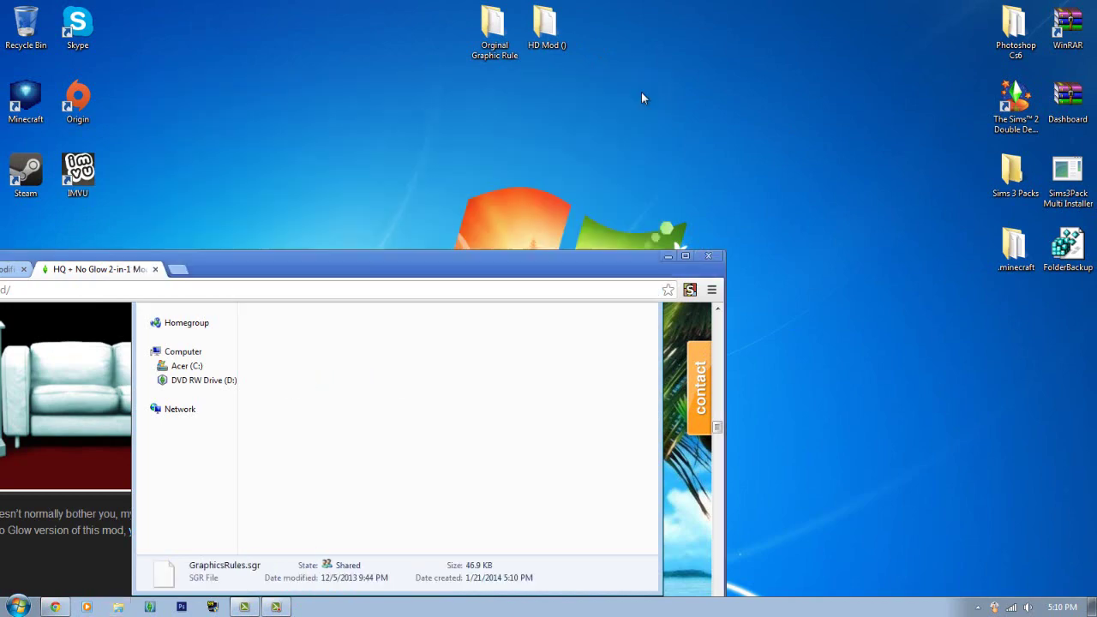
double_click(540, 270)
- Paste GraphicsRules.sgr into C:\Program Files (x86)\Electronic Arts\The Sims 3 Into the Future\Game\Bin
scroll(345, 327, "up", 3)
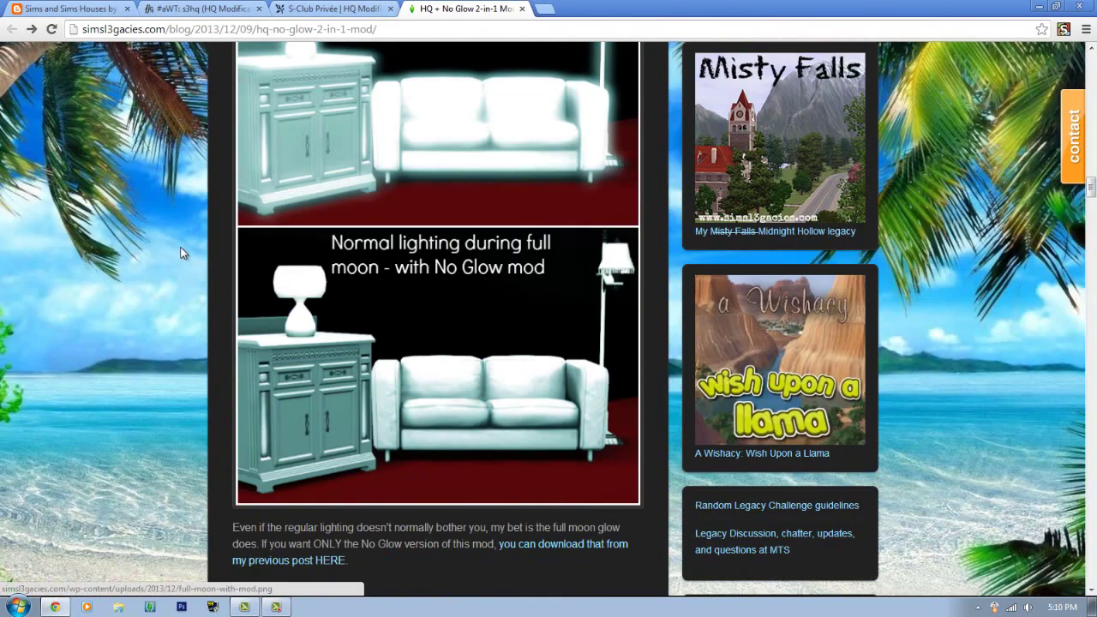
left_click(125, 608)
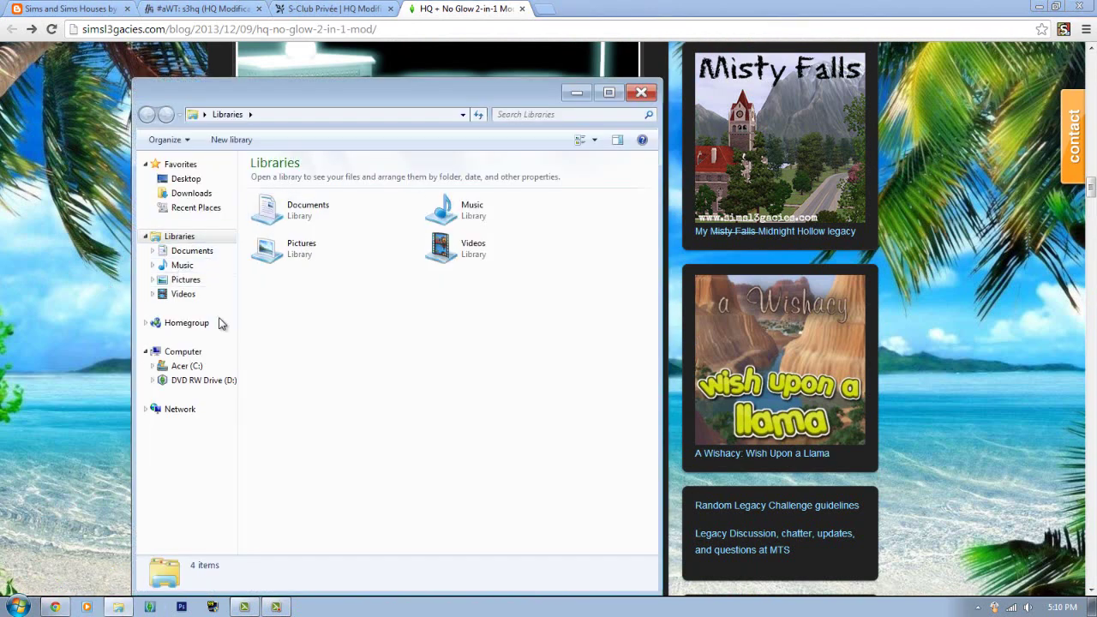
left_click(194, 367)
double_click(292, 252)
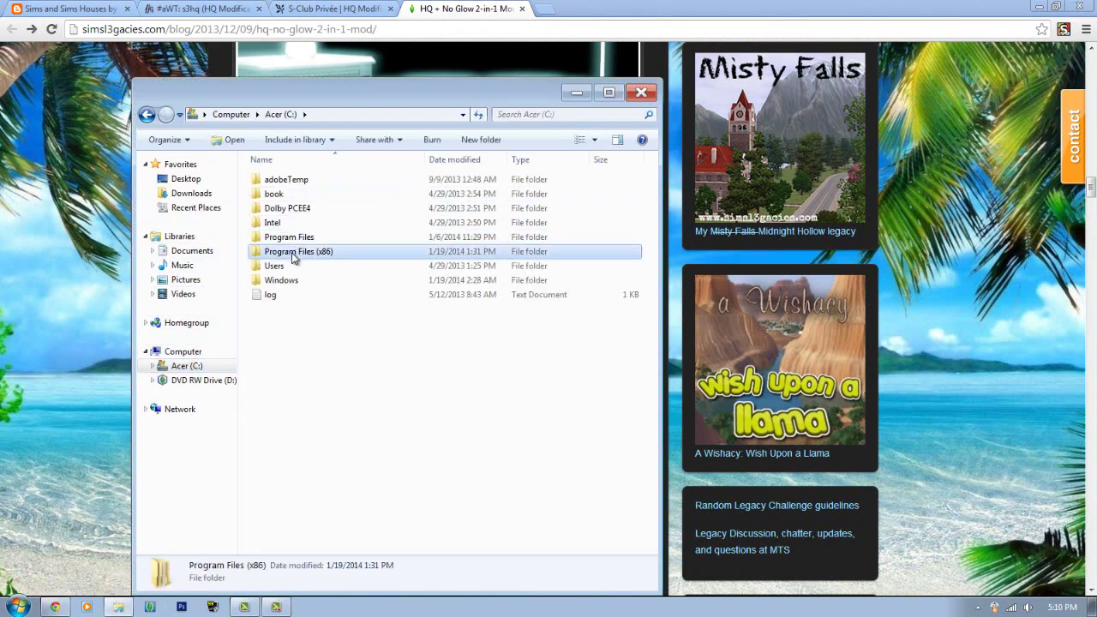
double_click(285, 354)
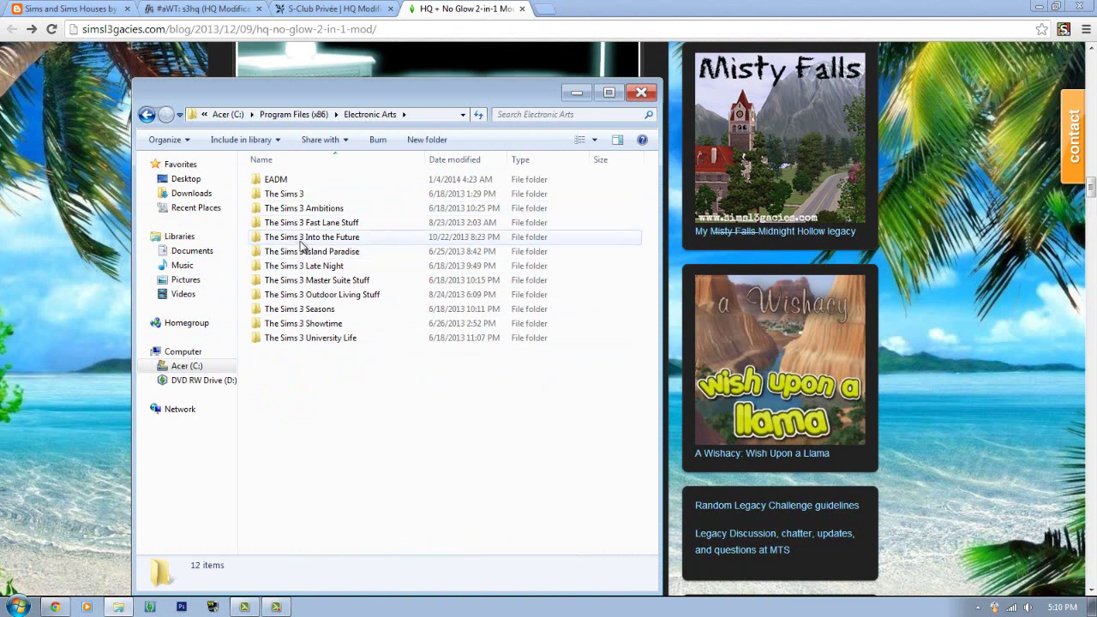
left_click(306, 222)
double_click(307, 237)
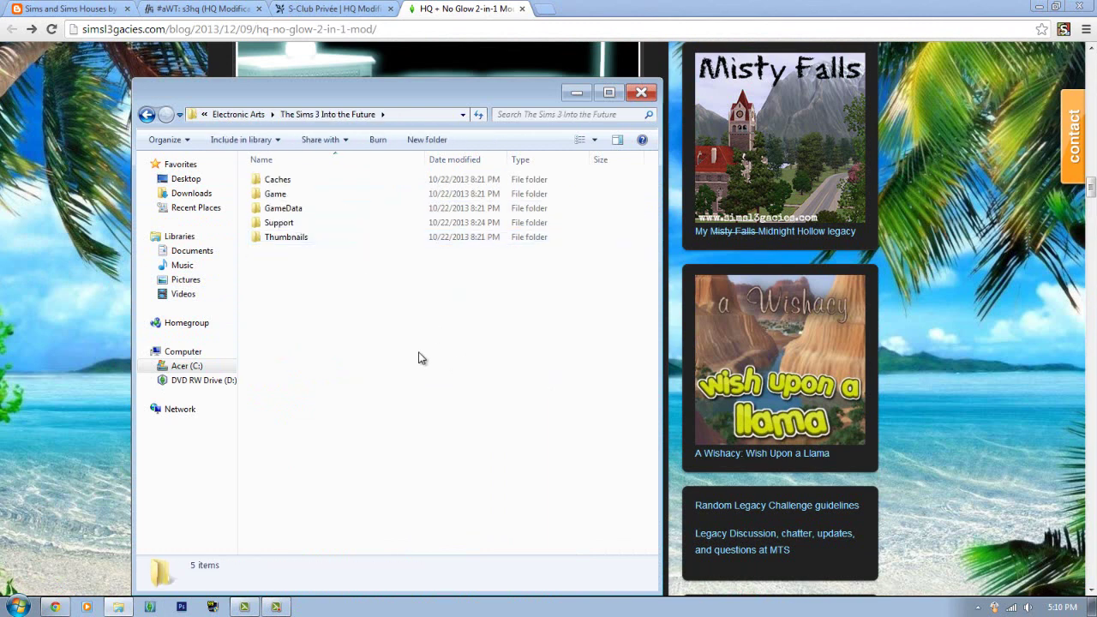
double_click(289, 196)
double_click(292, 186)
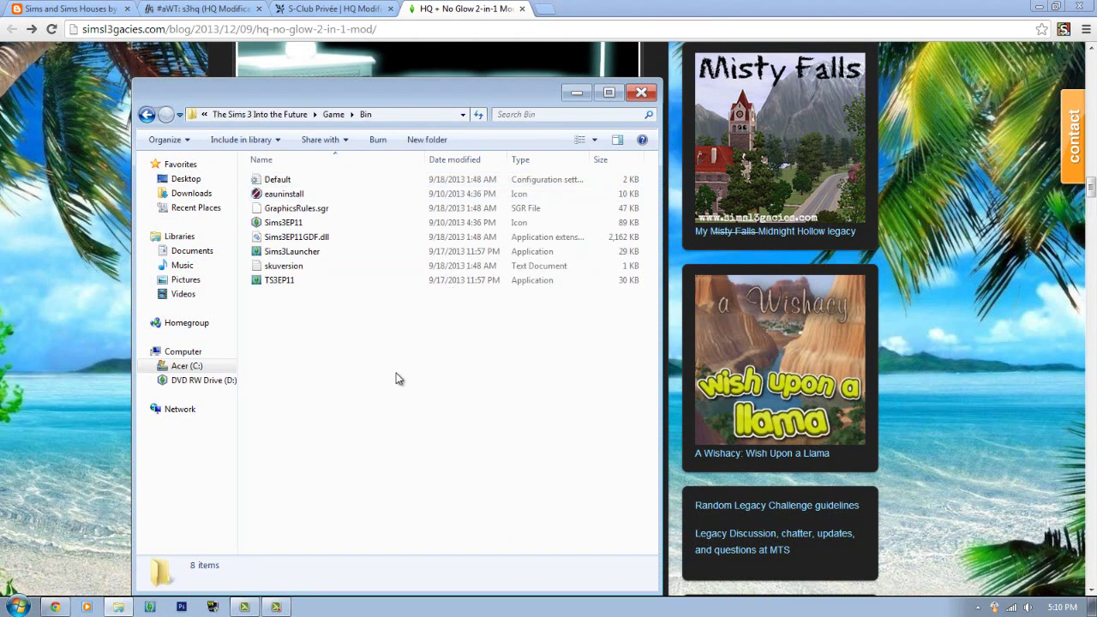
right_click(358, 375)
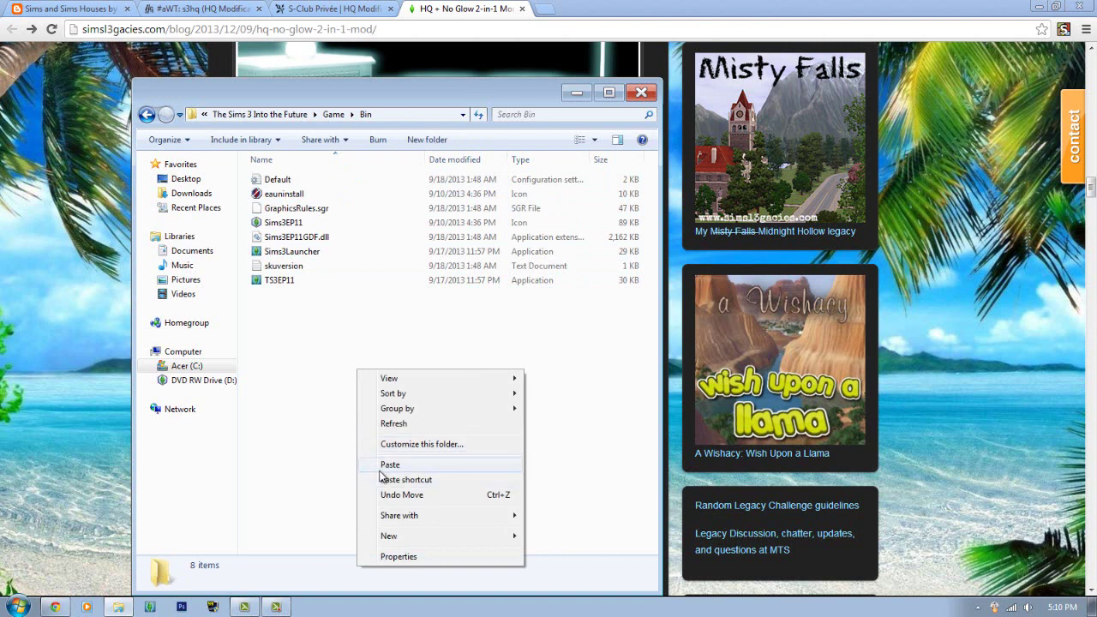
left_click(380, 468)
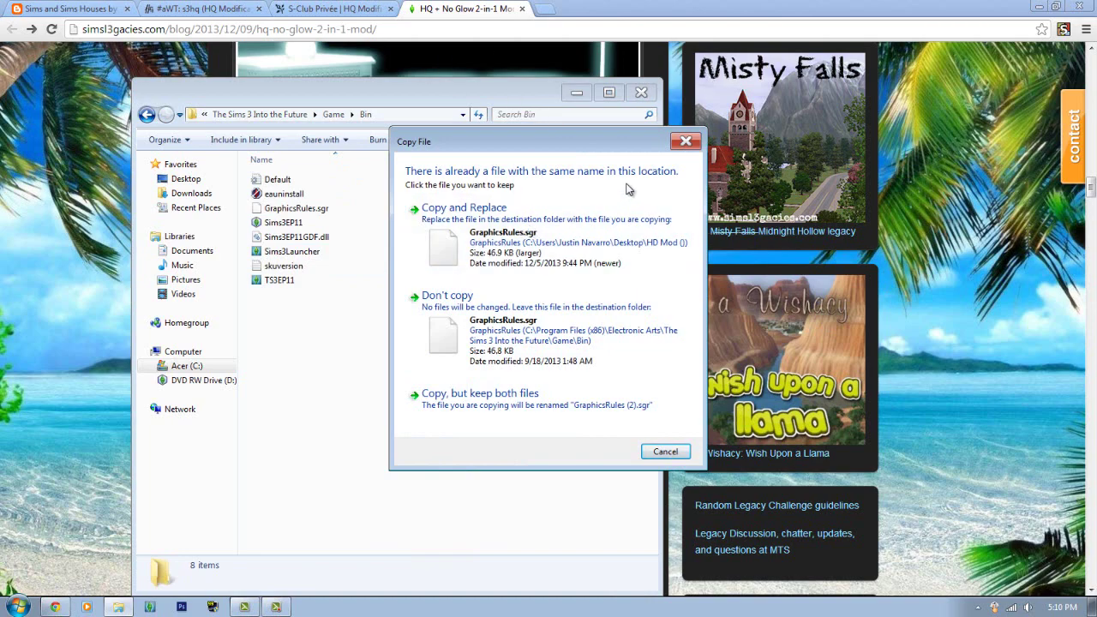
- Settle the duplicate GraphicsRules.sgr prompt, close the Bin folder window, and scroll up the post
left_click(686, 141)
left_click(641, 91)
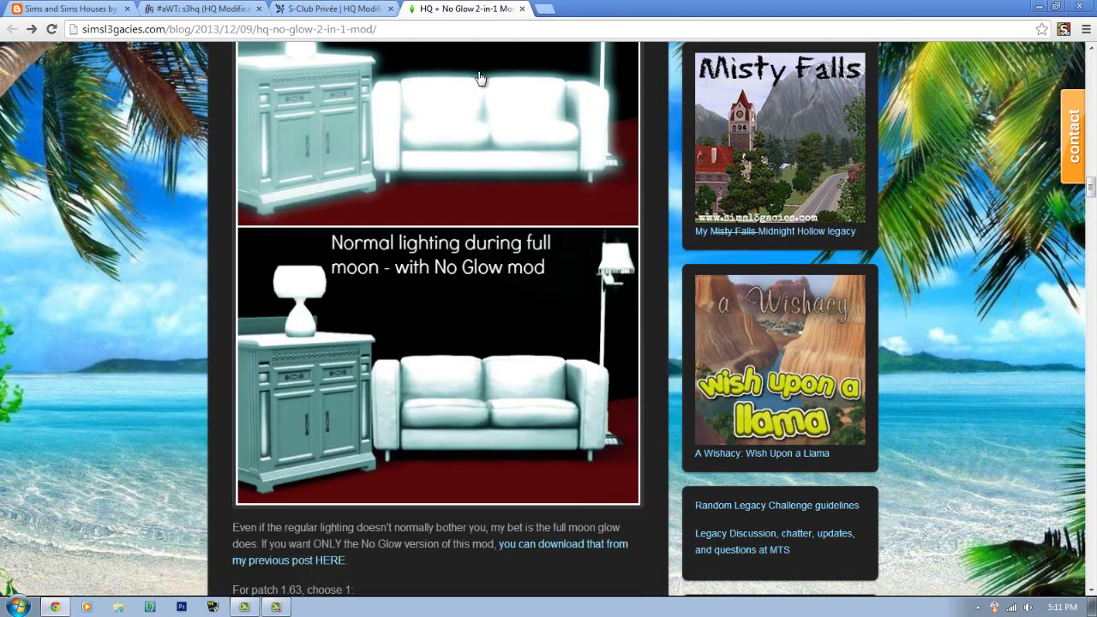
scroll(147, 225, "up", 15)
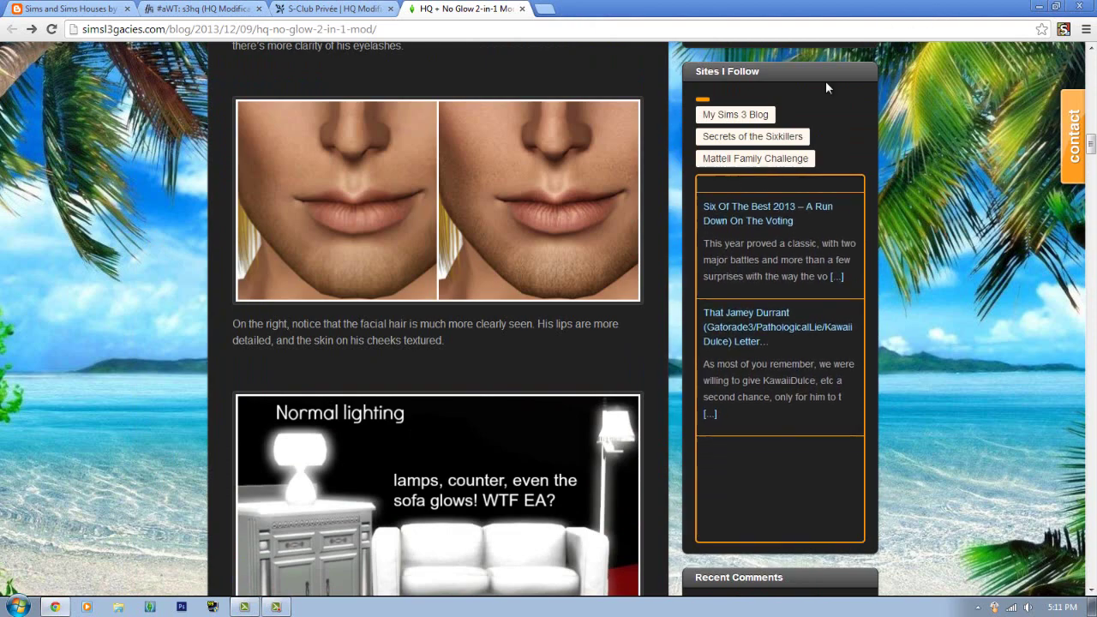
scroll(825, 81, "up", 4)
- Glance at the s3hq Helper page, then reread the HQ + No Glow How To Install steps
left_click(197, 9)
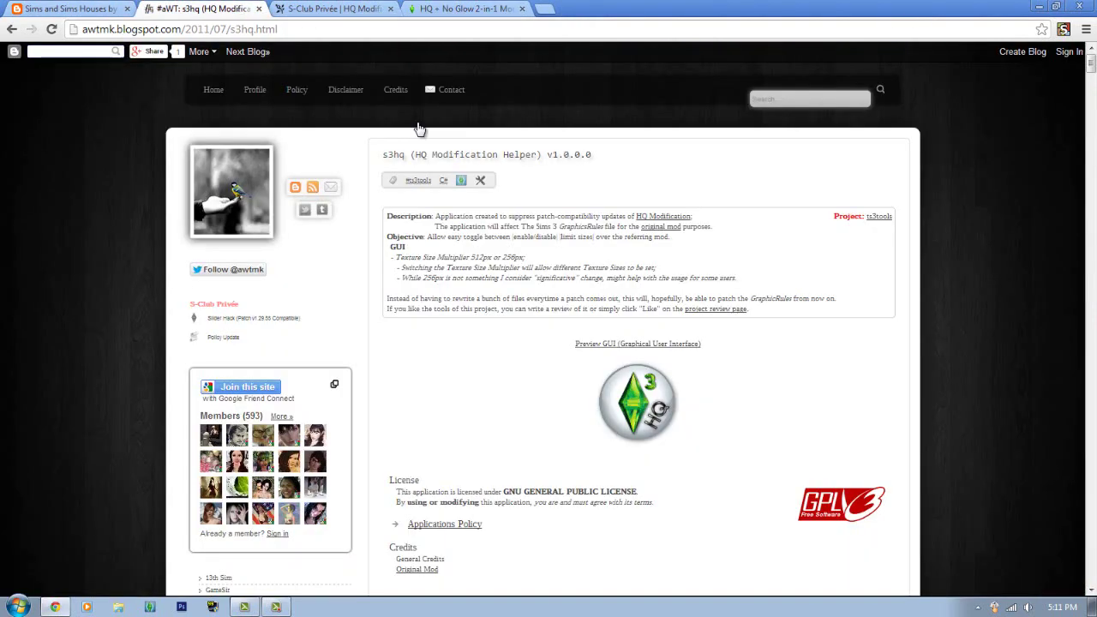
left_click(459, 8)
scroll(67, 319, "up", 12)
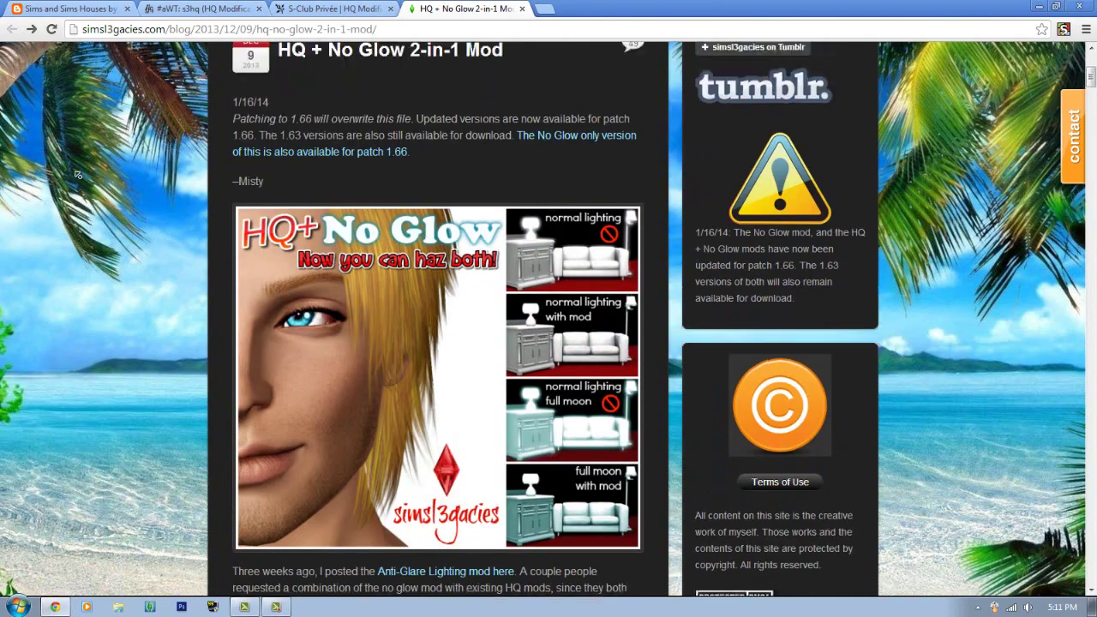
scroll(82, 163, "up", 4)
scroll(86, 149, "down", 20)
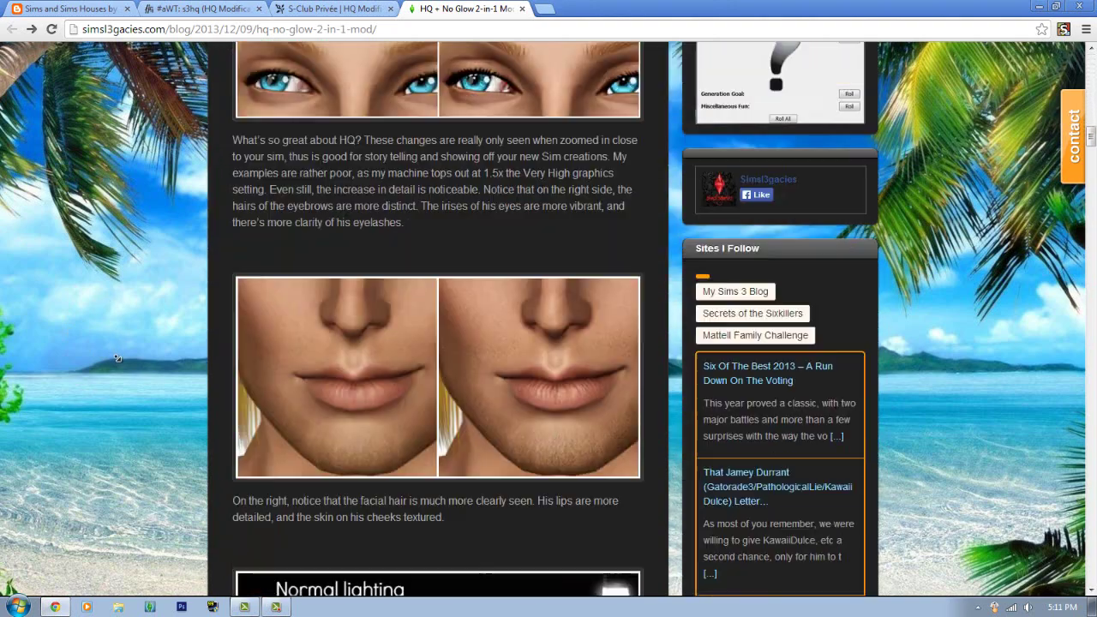
scroll(117, 358, "down", 6)
scroll(117, 360, "up", 4)
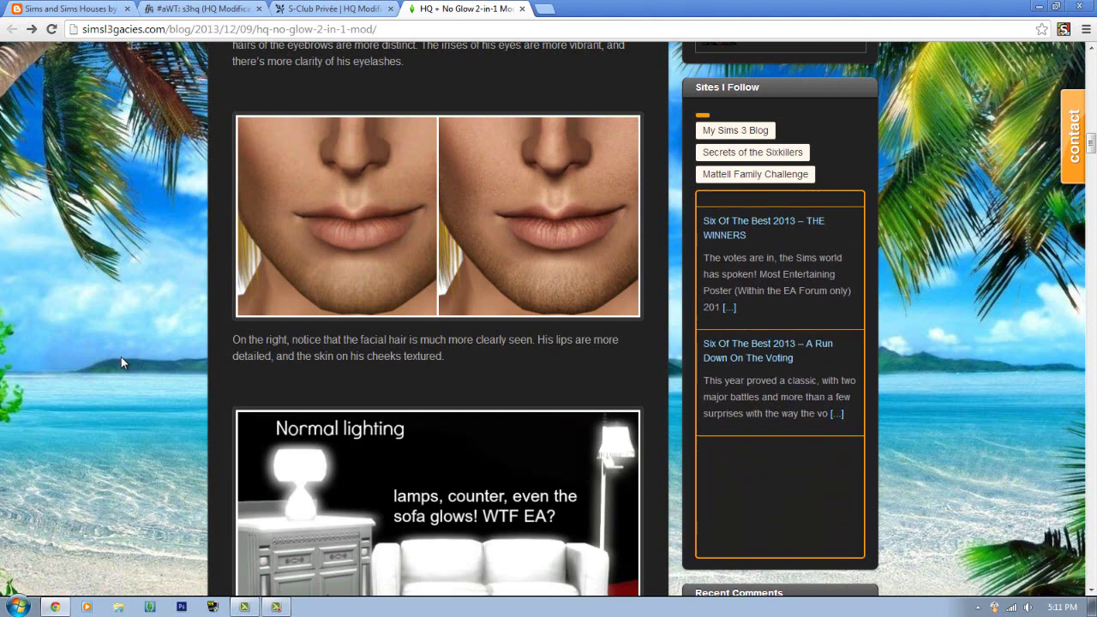
scroll(137, 355, "up", 1)
scroll(138, 356, "up", 6)
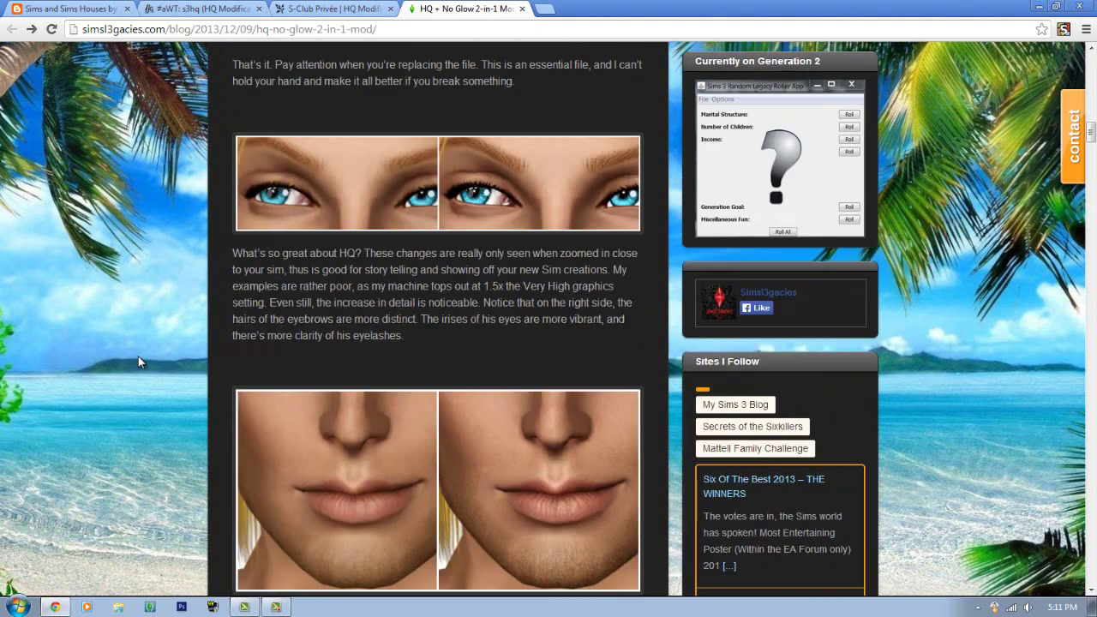
scroll(138, 356, "down", 3)
scroll(138, 355, "up", 3)
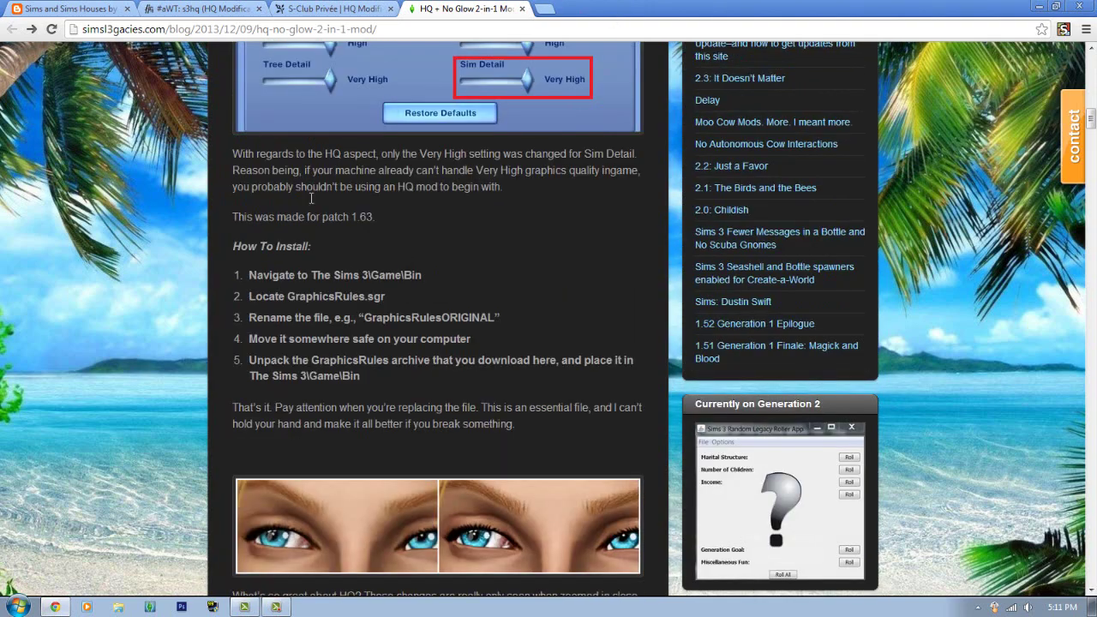
- Check the S-Club and s3hq tabs, then open a new Google tab beside the HQ + No Glow post
left_click(282, 10)
left_click(202, 9)
left_click(462, 8)
key("ctrl+t")
key("ctrl+shift+Tab")
scroll(506, 266, "down", 4)
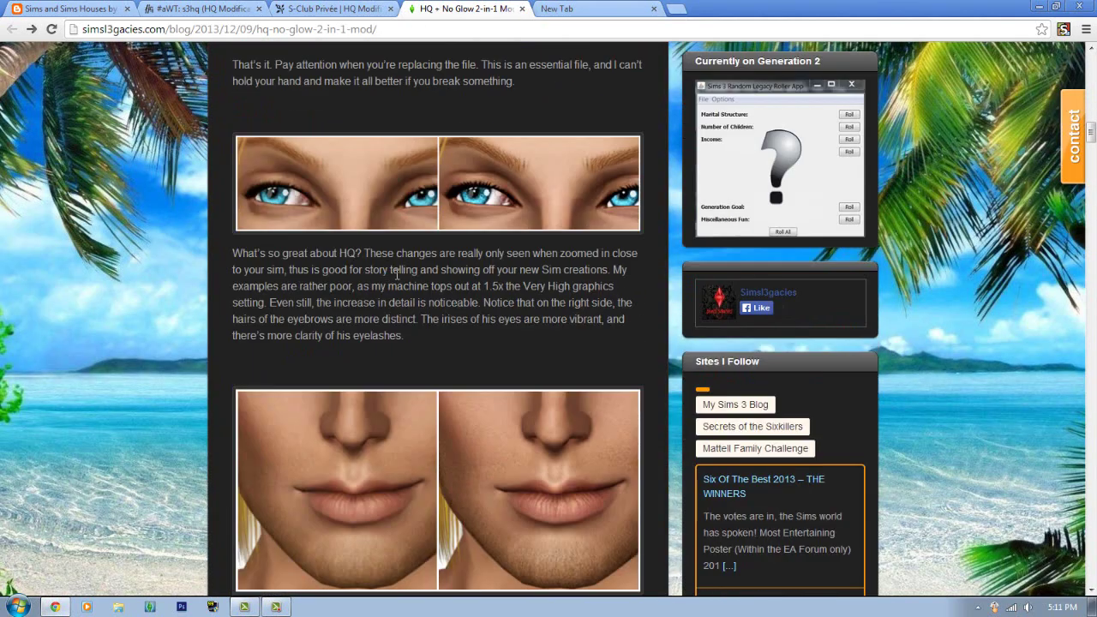
key("ctrl+Tab")
left_click(482, 270)
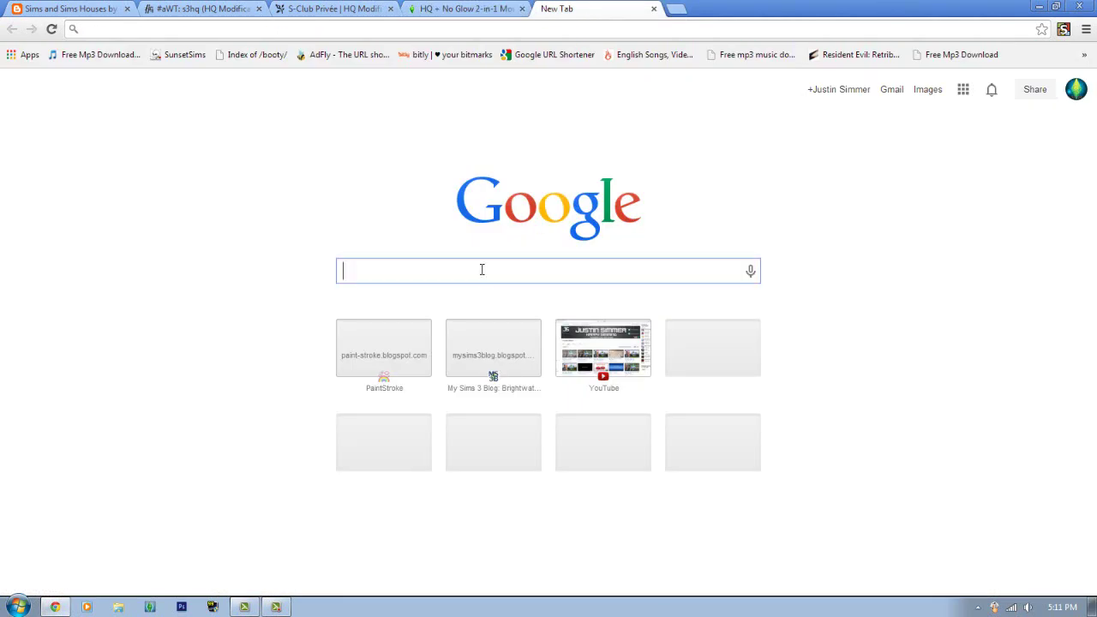
- Search Google for 'hq mod'
type("hq mod sims 3")
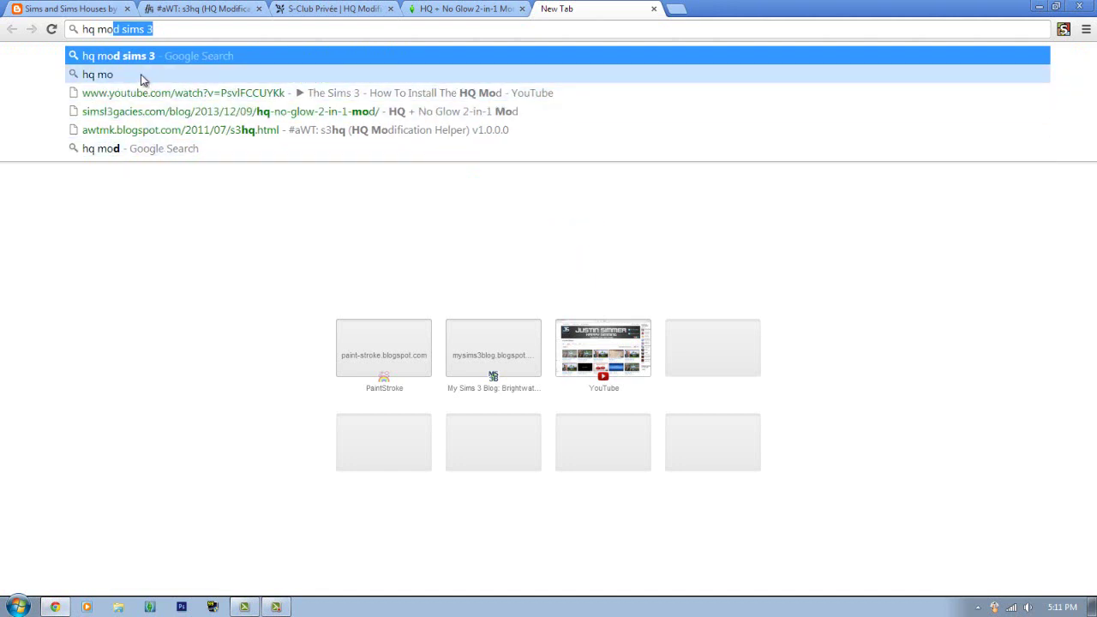
left_click(140, 76)
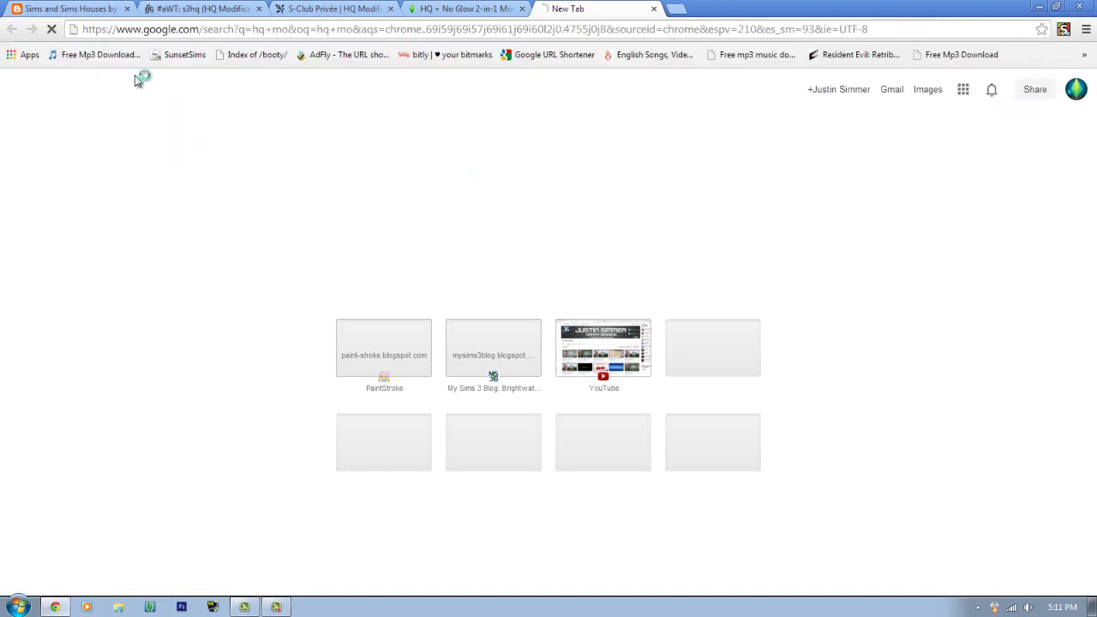
left_click(125, 62)
type("d")
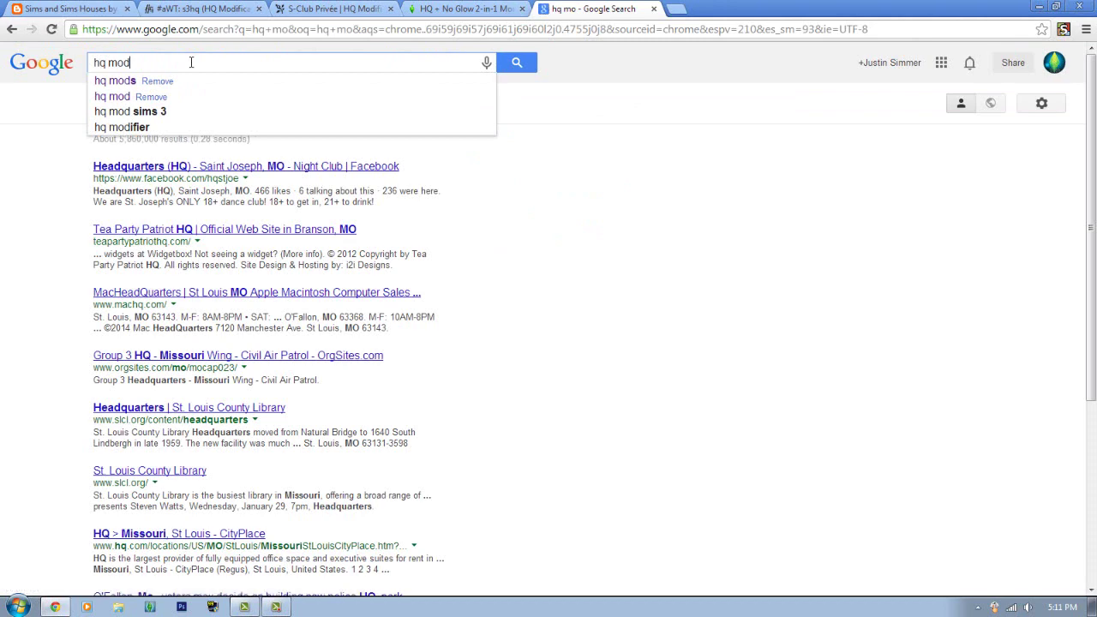
key("Return")
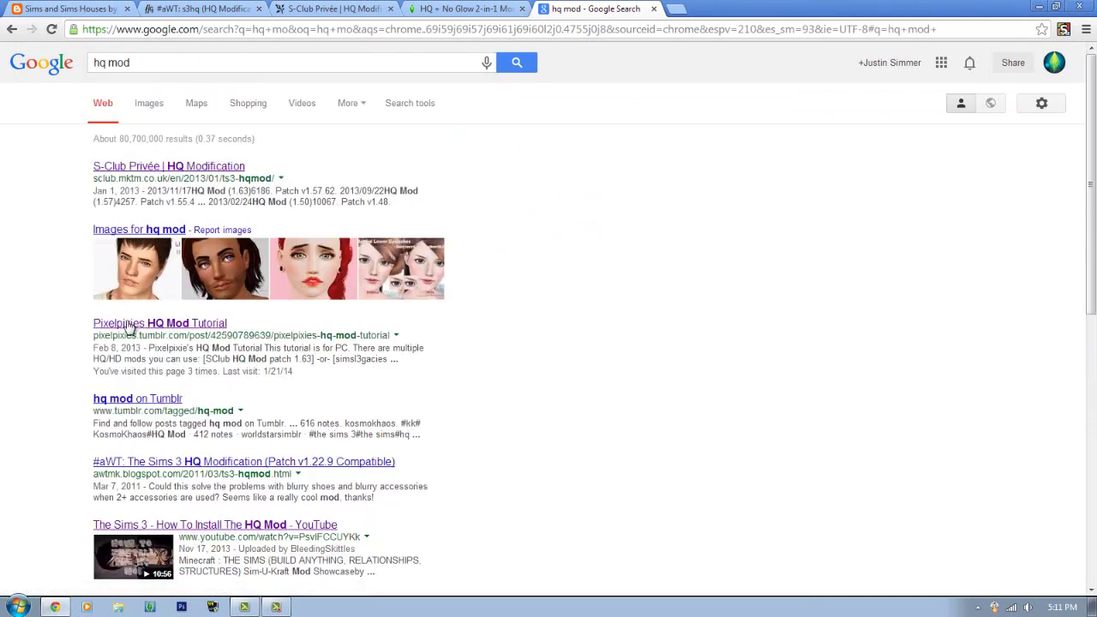
- Open the Pixelpixies HQ Mod Tutorial result and scroll through the tutorial
left_click(130, 325)
scroll(888, 331, "down", 5)
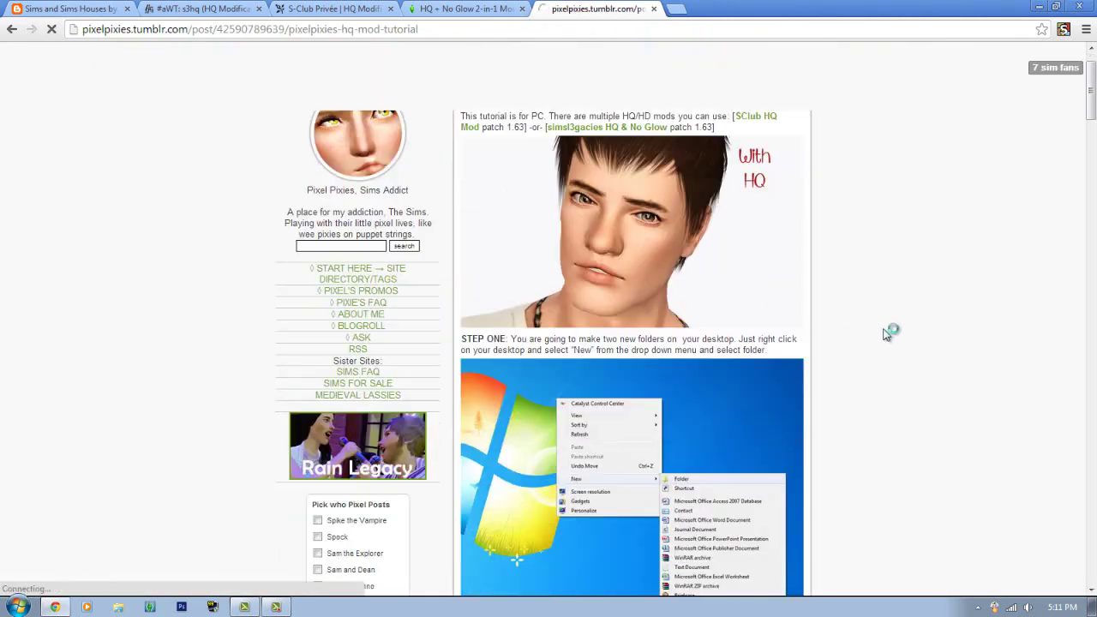
scroll(887, 334, "down", 12)
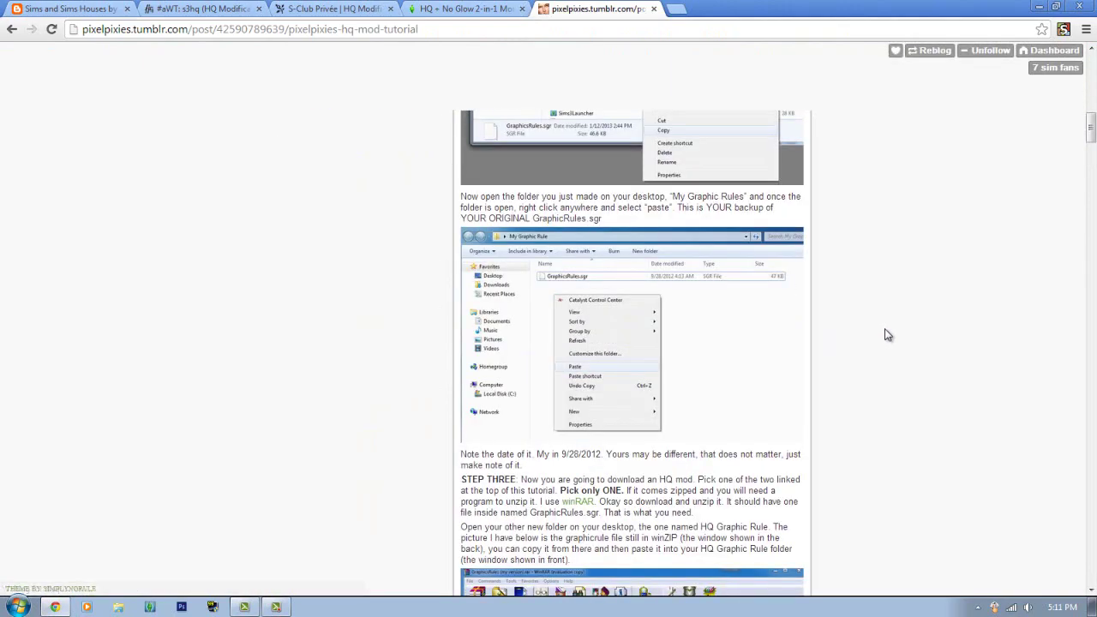
scroll(751, 328, "down", 5)
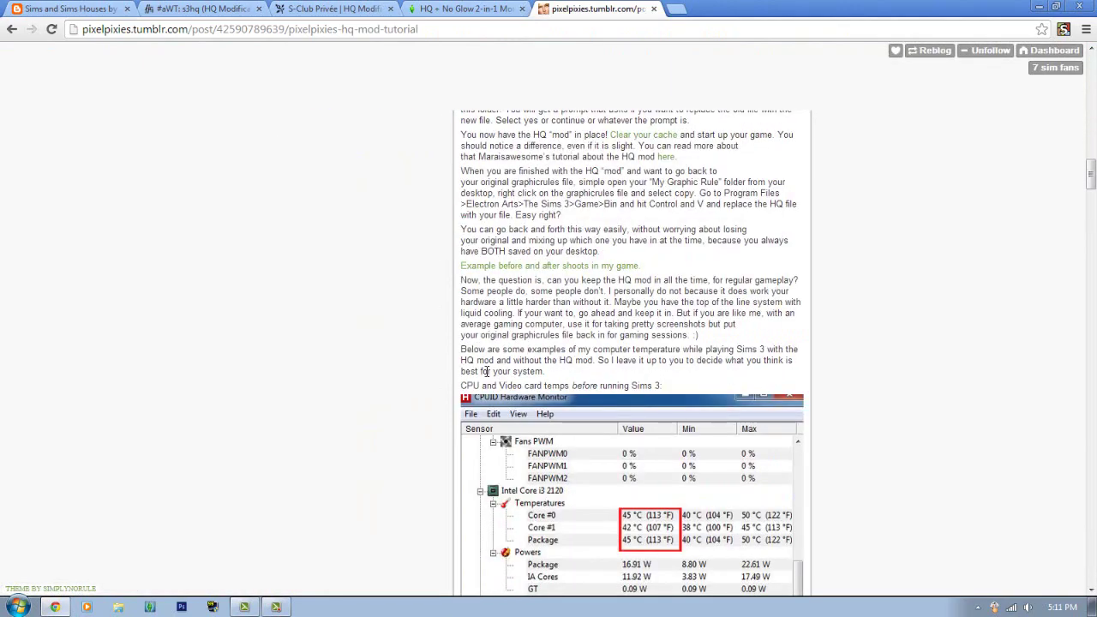
scroll(746, 390, "down", 15)
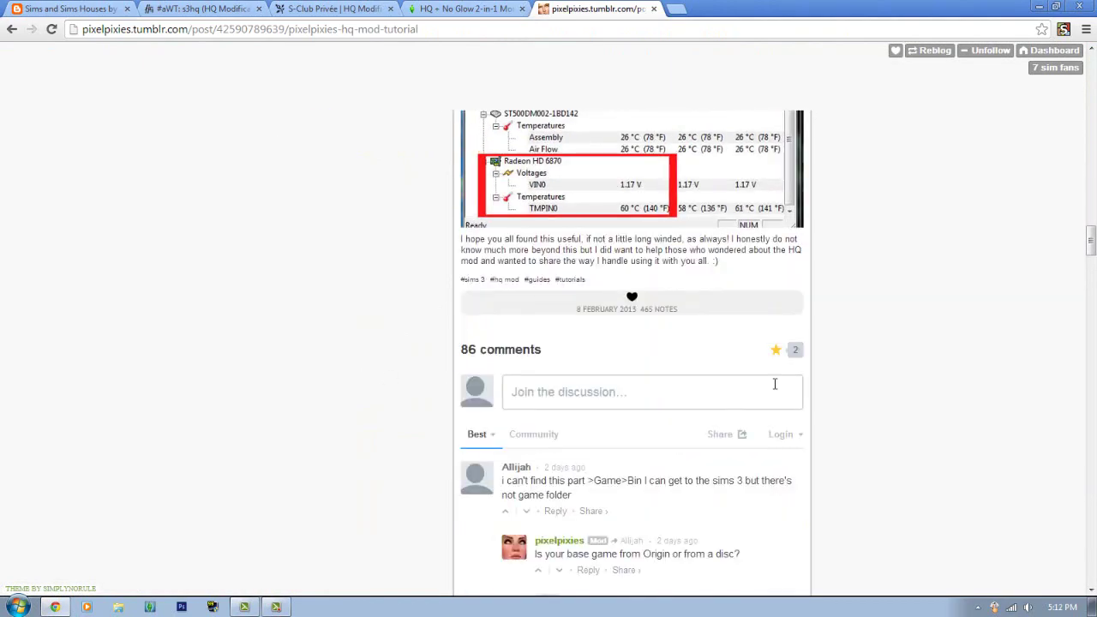
scroll(774, 384, "up", 12)
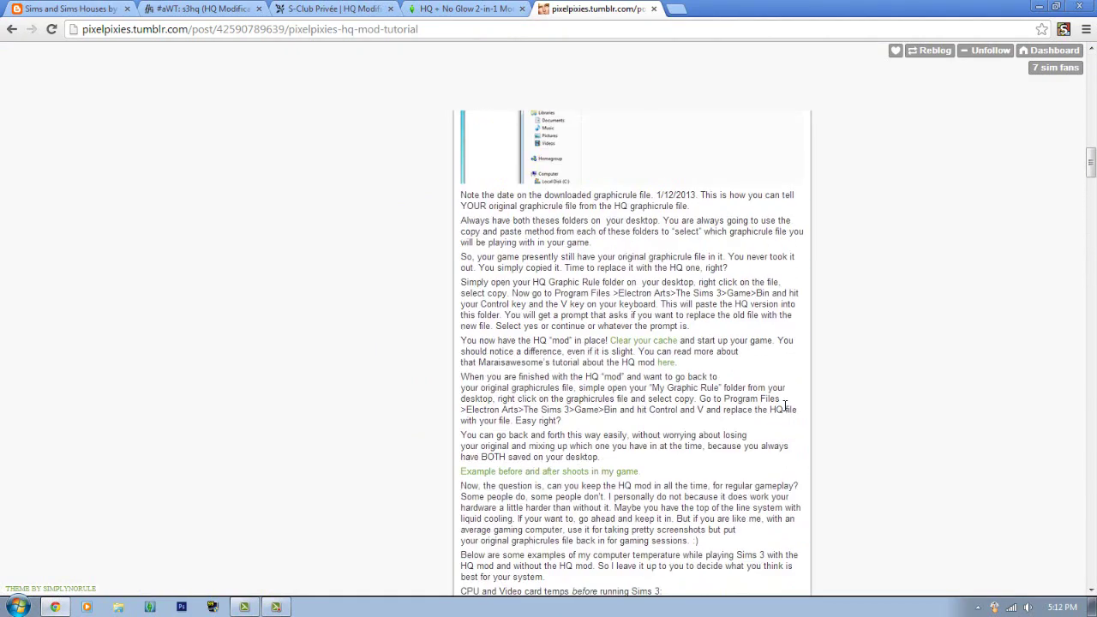
- Open the before-and-after examples post, enlarge the top comparison photo, and zoom in twice
left_click(480, 471)
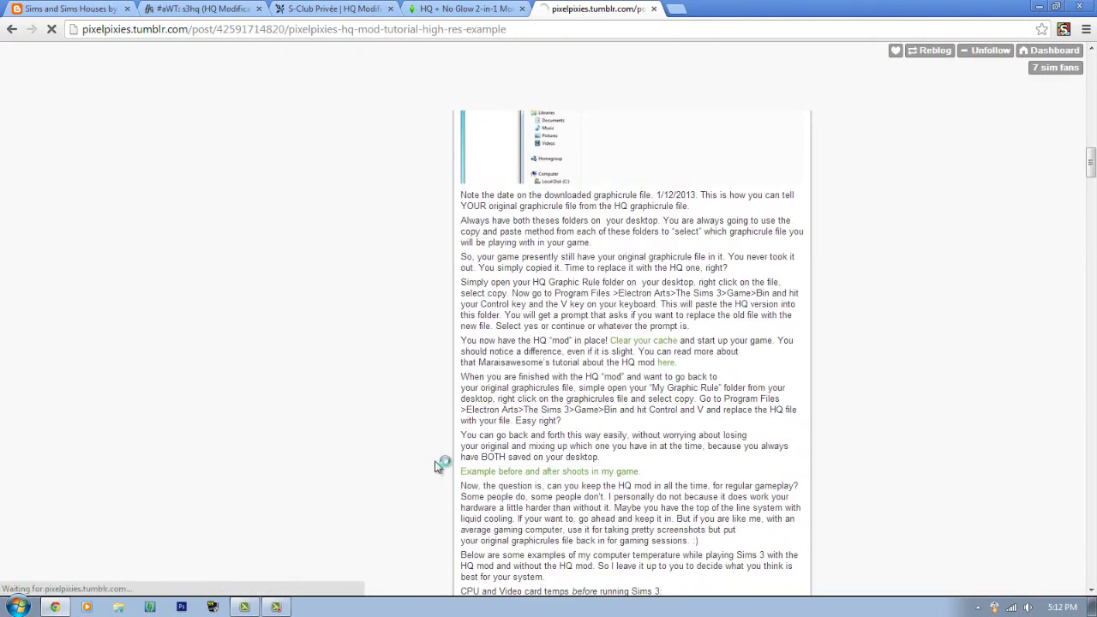
left_click(587, 282)
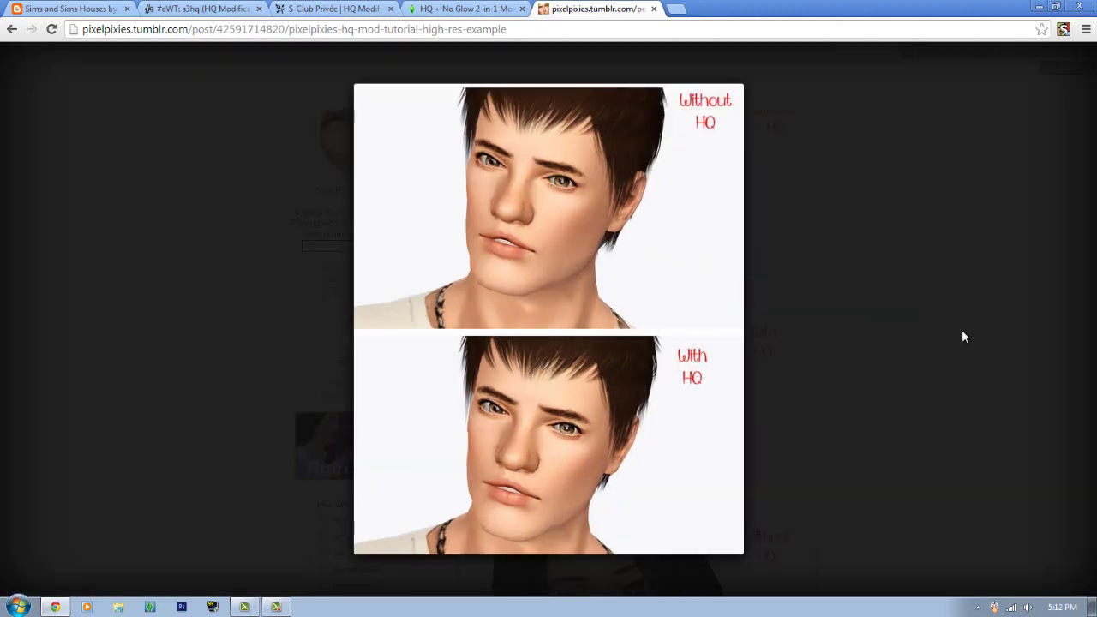
key("ctrl+plus")
key("ctrl+plus")
key("ctrl+plus")
key("ctrl+plus")
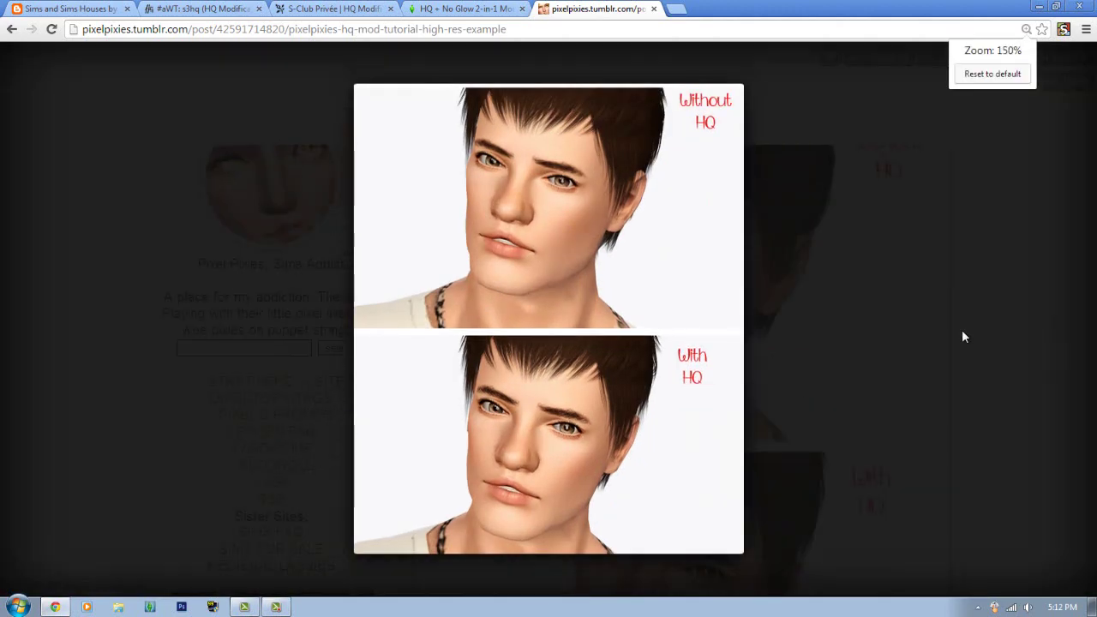
key("ctrl+plus")
key("ctrl+plus")
key("ctrl+plus")
key("ctrl+plus")
key("ctrl+plus")
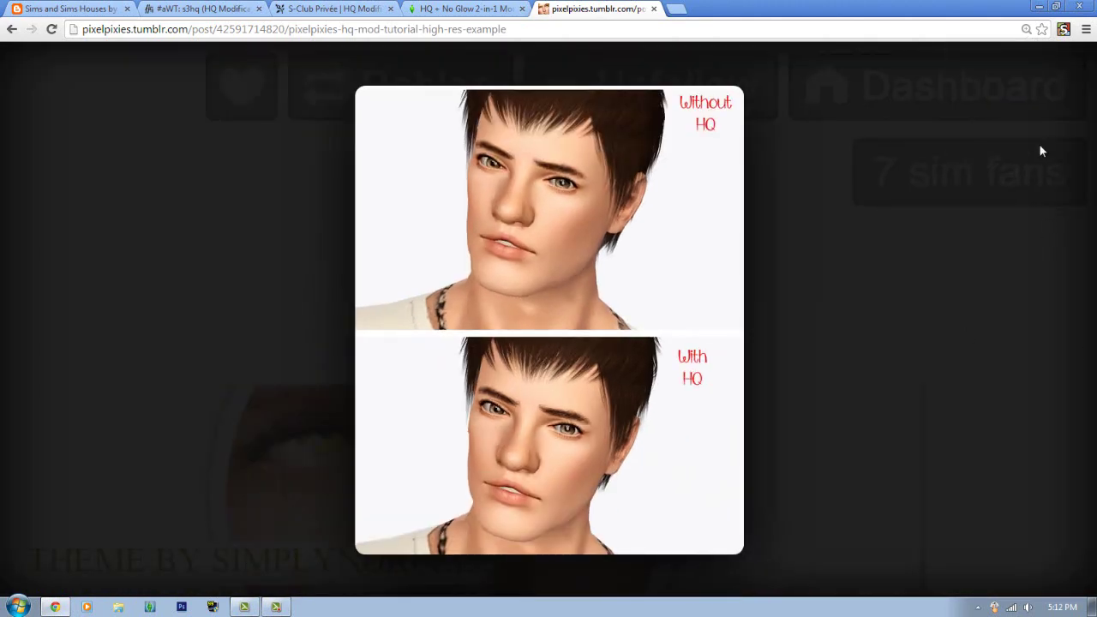
- Reset the page zoom to default and close the enlarged comparison photo
left_click(1029, 31)
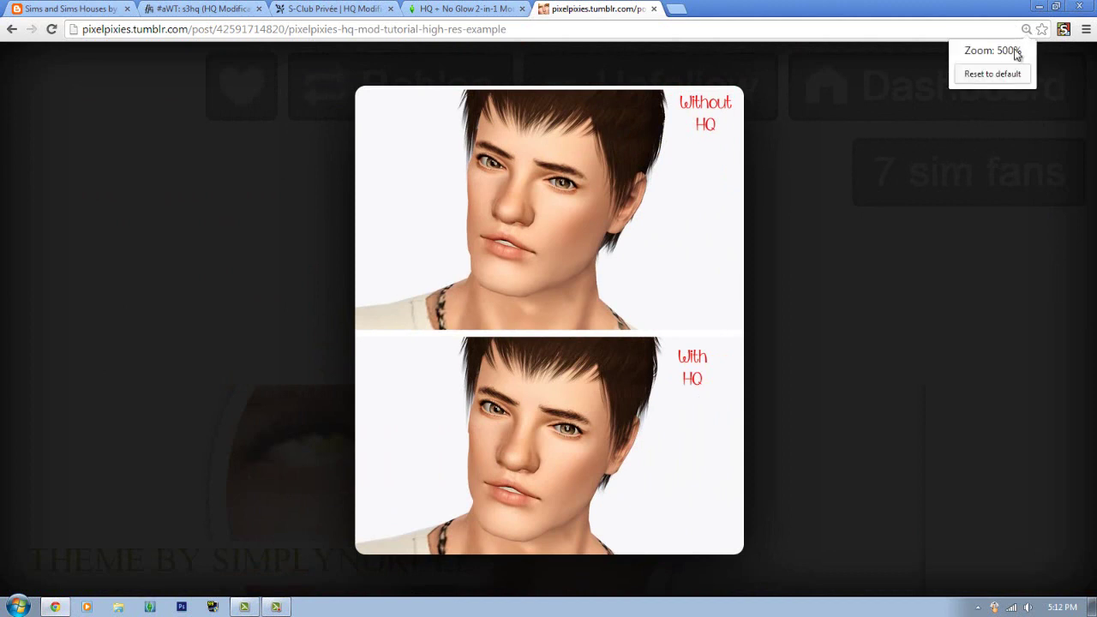
left_click(993, 74)
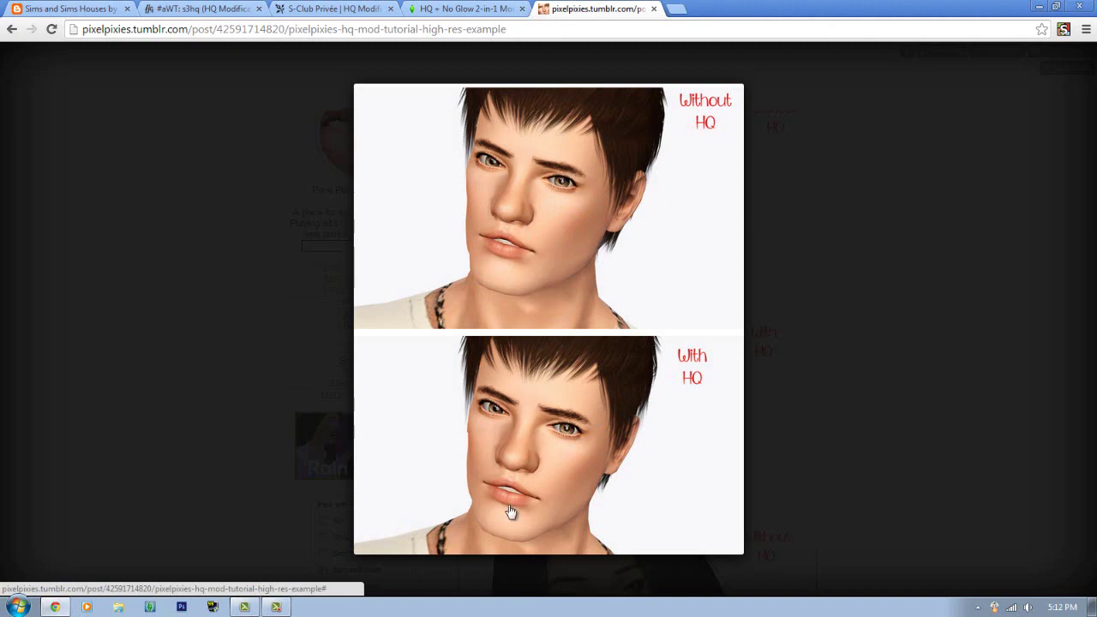
left_click(863, 357)
scroll(863, 358, "down", 4)
- Skim the example post's comments, then go back to the HQ Mod Tutorial's STEP ONE
scroll(853, 354, "down", 2)
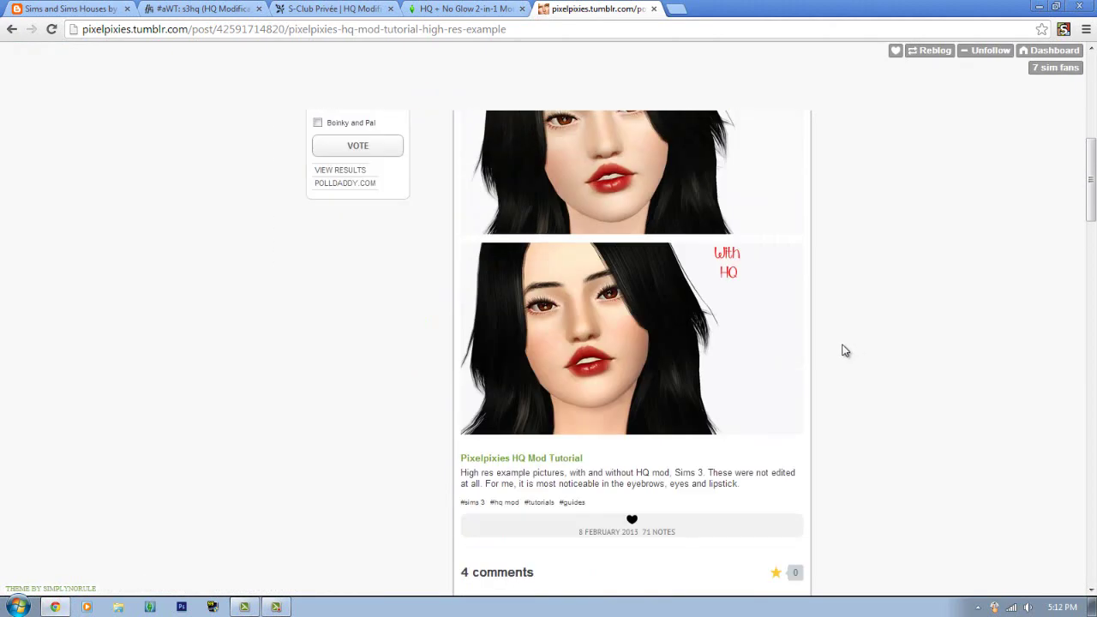
scroll(815, 334, "up", 1)
scroll(843, 385, "down", 10)
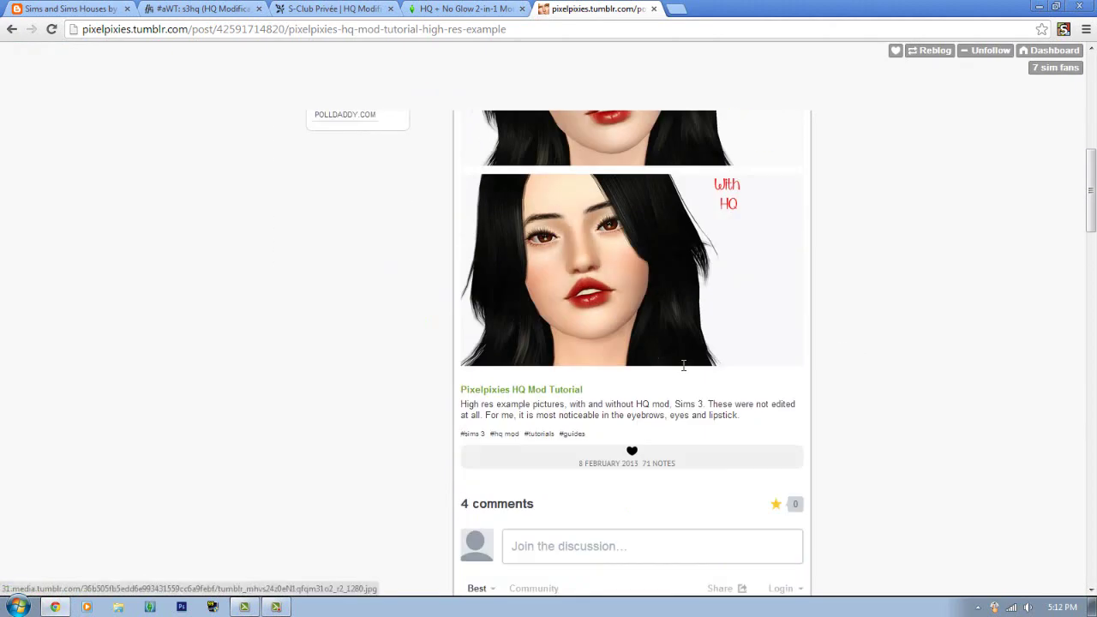
scroll(629, 396, "up", 6)
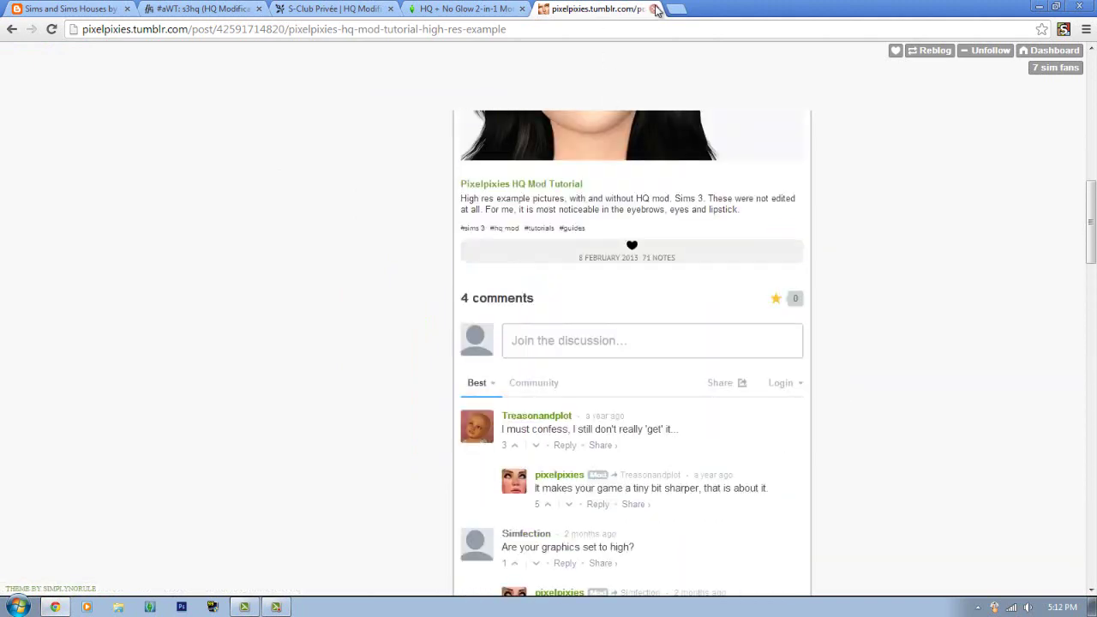
left_click(7, 30)
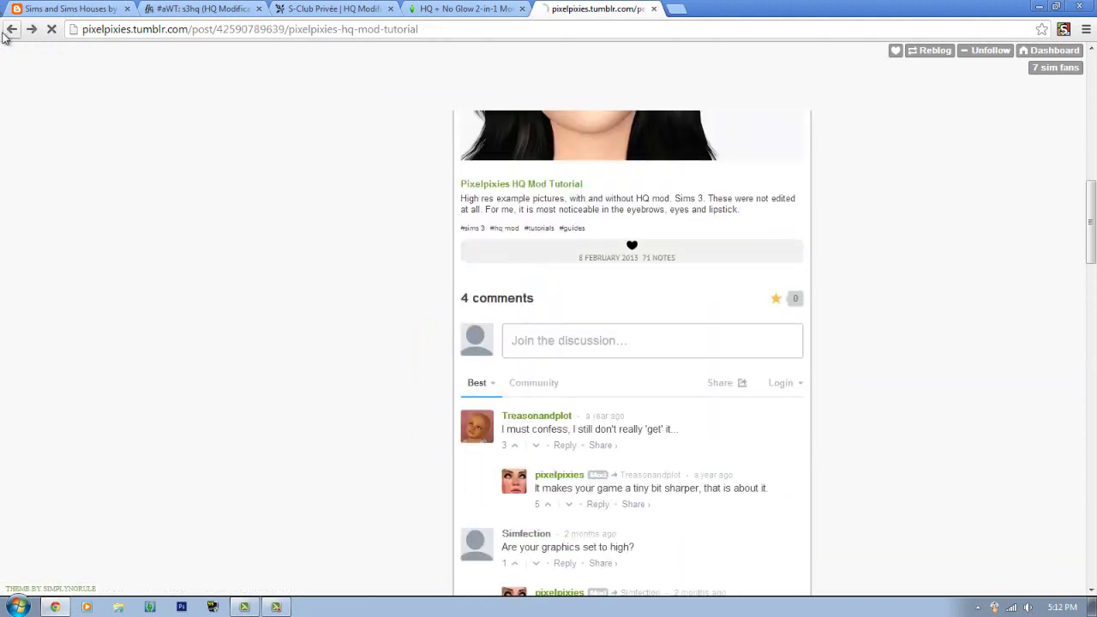
scroll(17, 309, "down", 15)
scroll(29, 333, "up", 12)
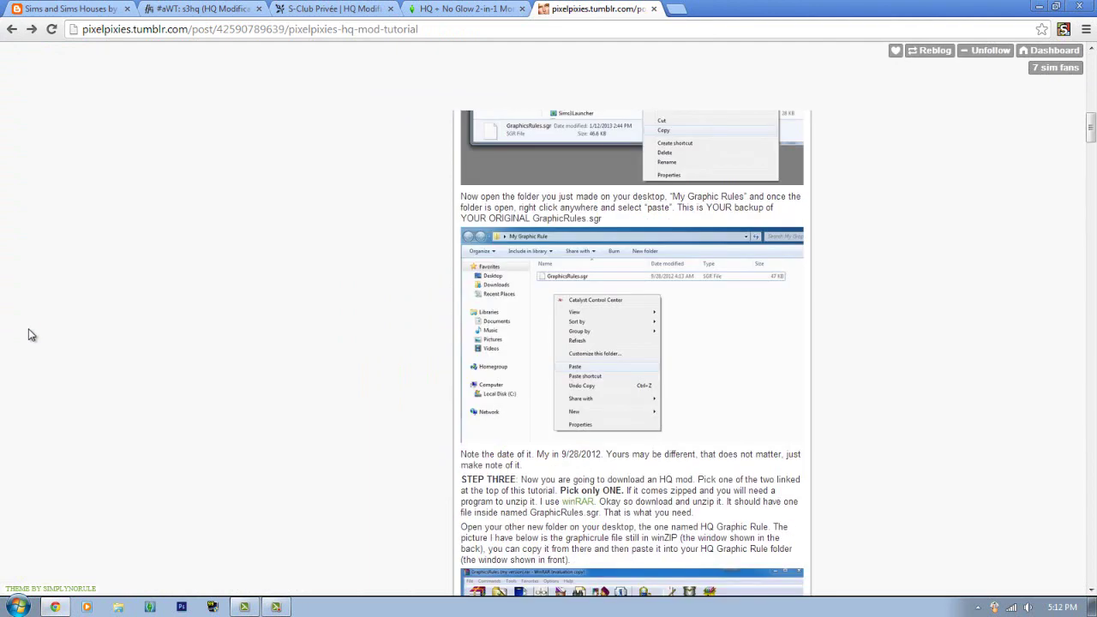
scroll(29, 334, "up", 5)
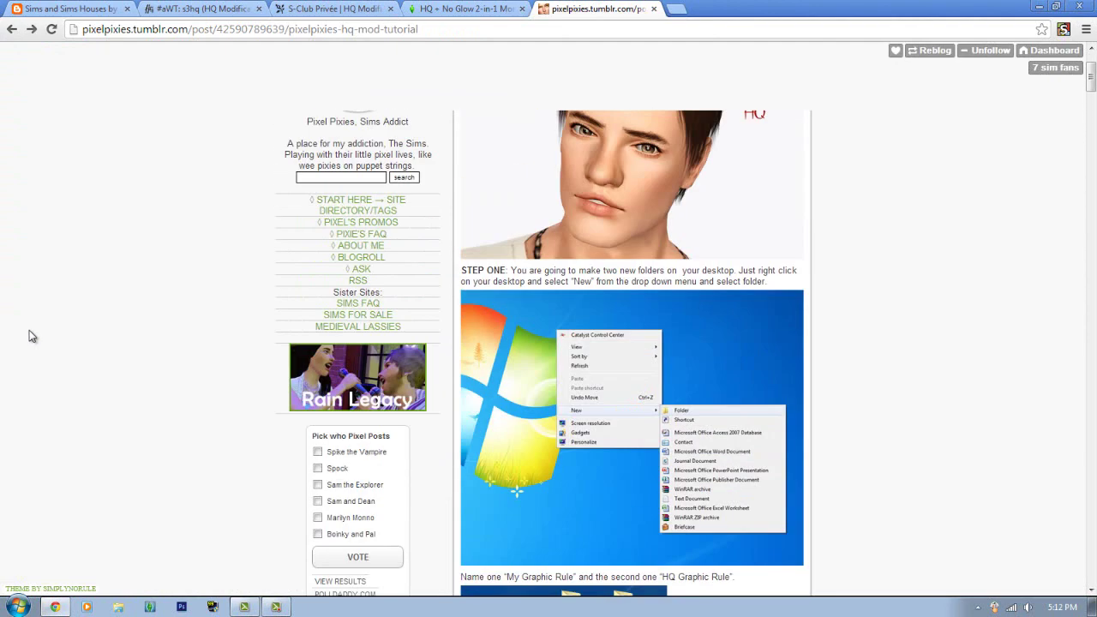